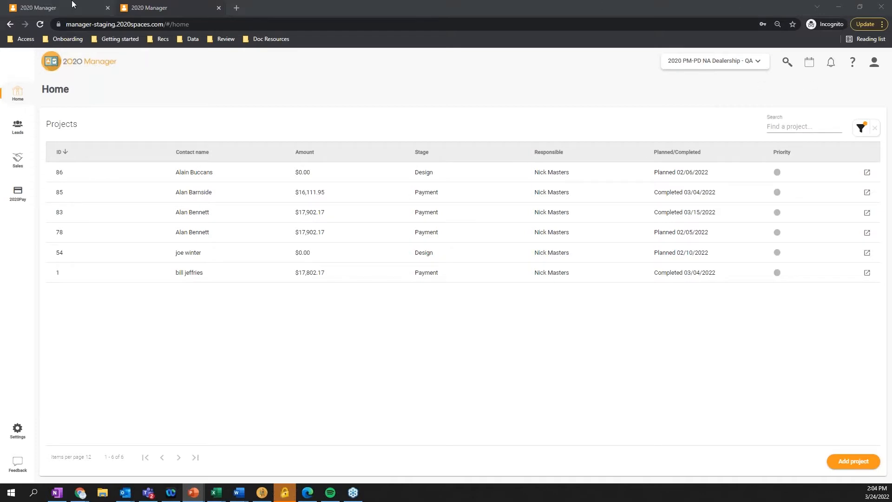
Check the owner choices and filter the projects list to the Quote stage, clearing the filter after viewing it
left_click(147, 8)
left_click(92, 8)
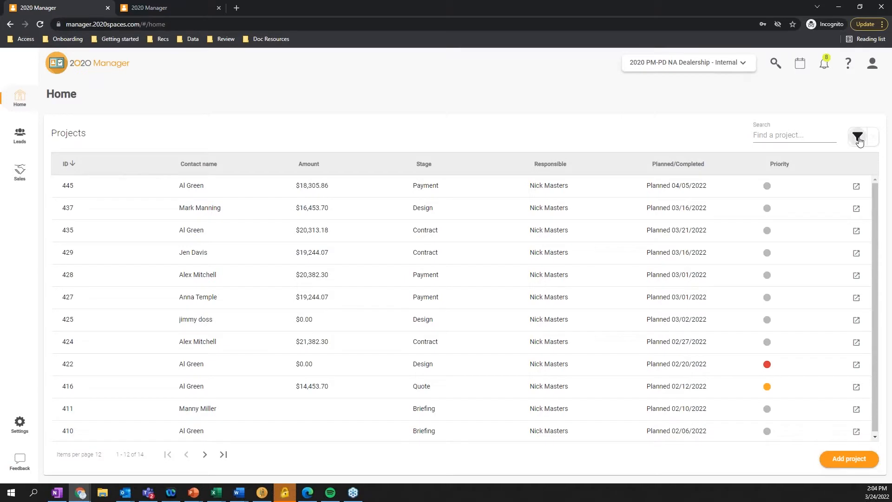
left_click(858, 138)
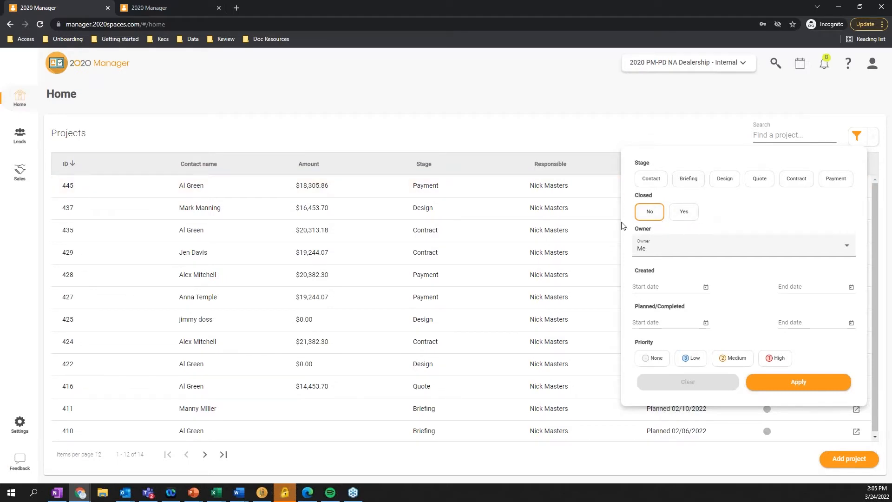
left_click(706, 254)
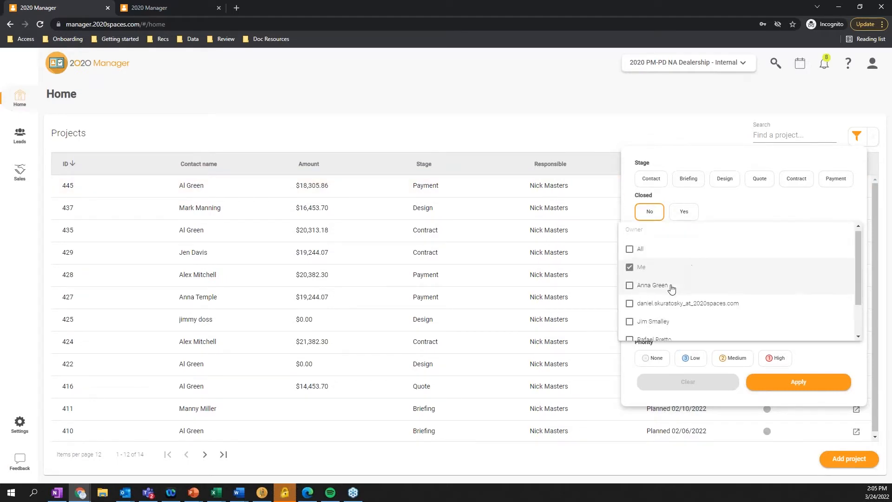
scroll(671, 290, "down", 2)
left_click(764, 205)
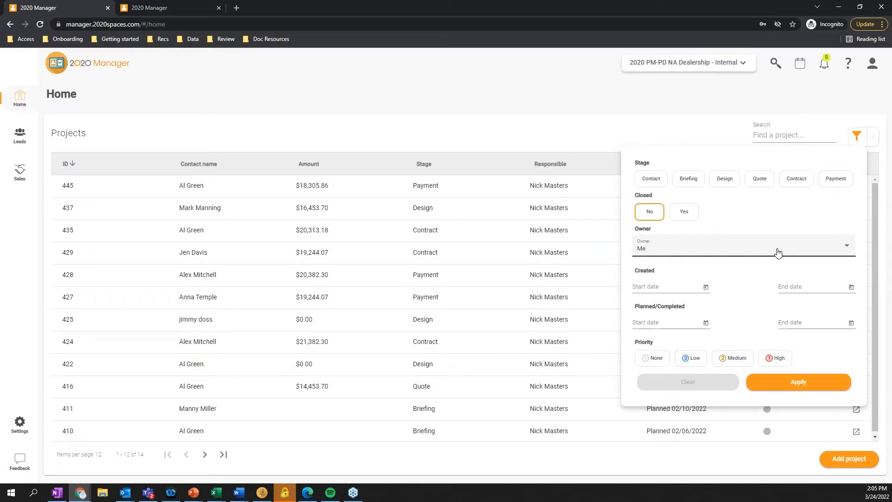
left_click(762, 184)
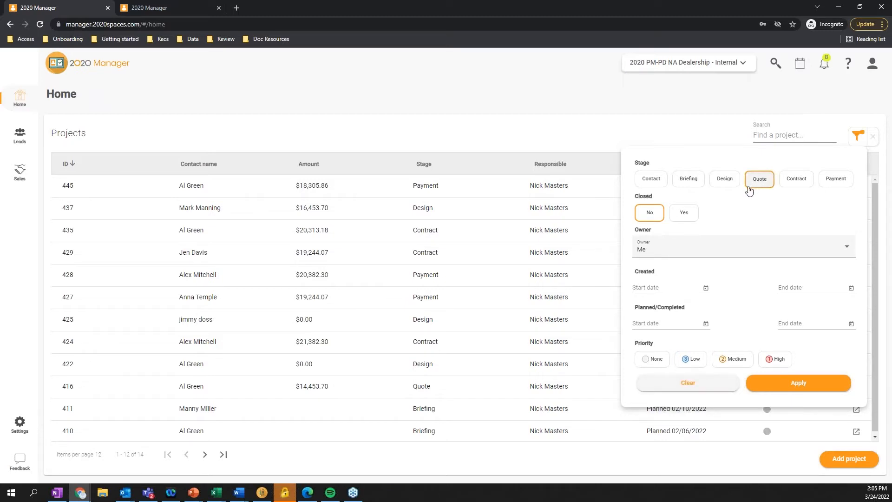
left_click(812, 387)
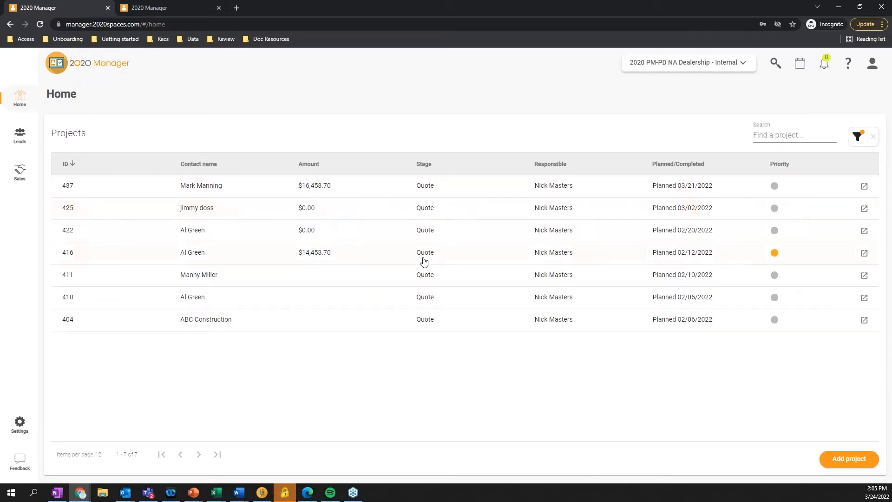
left_click(872, 138)
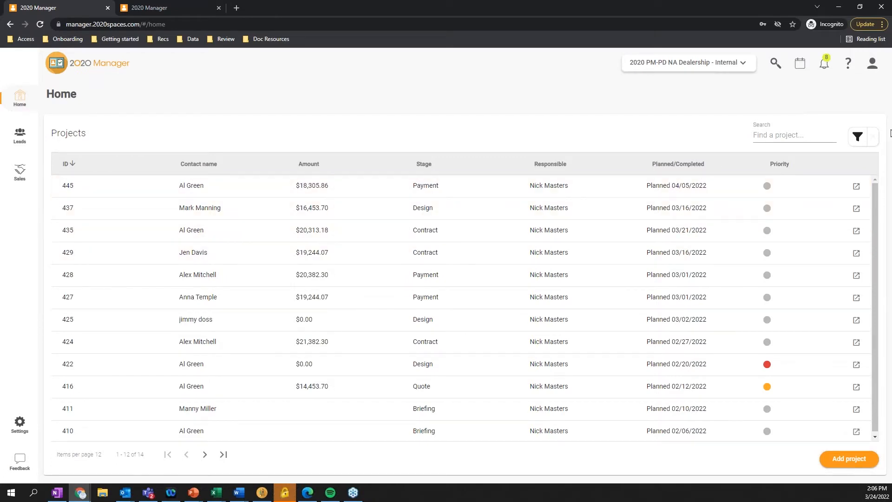
Filter the projects list to High priority for all owners, clearing the filter after viewing it
left_click(858, 137)
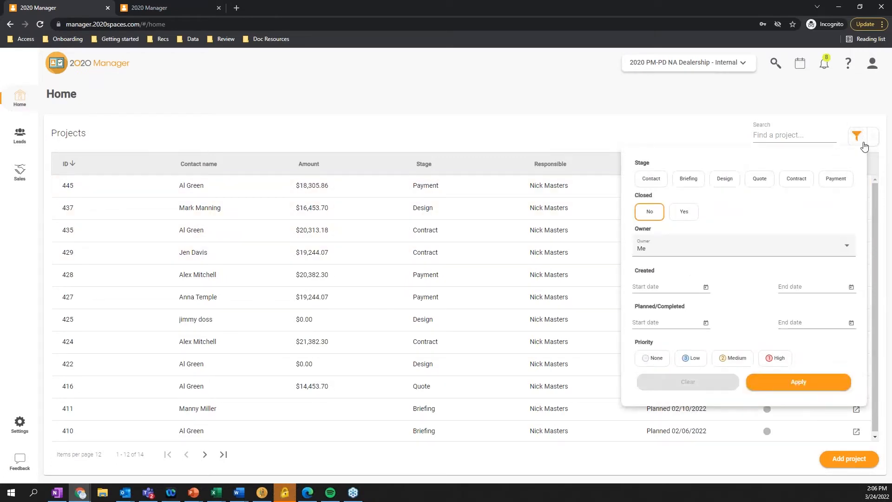
left_click(780, 363)
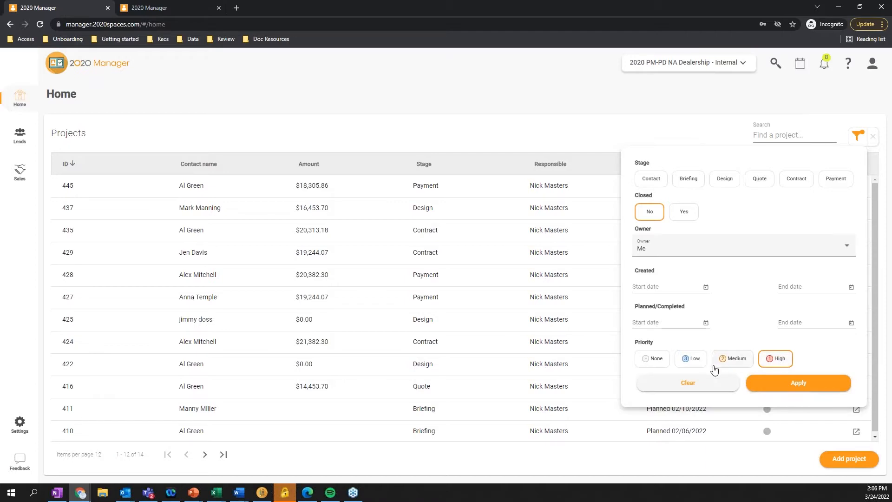
left_click(690, 251)
left_click(630, 251)
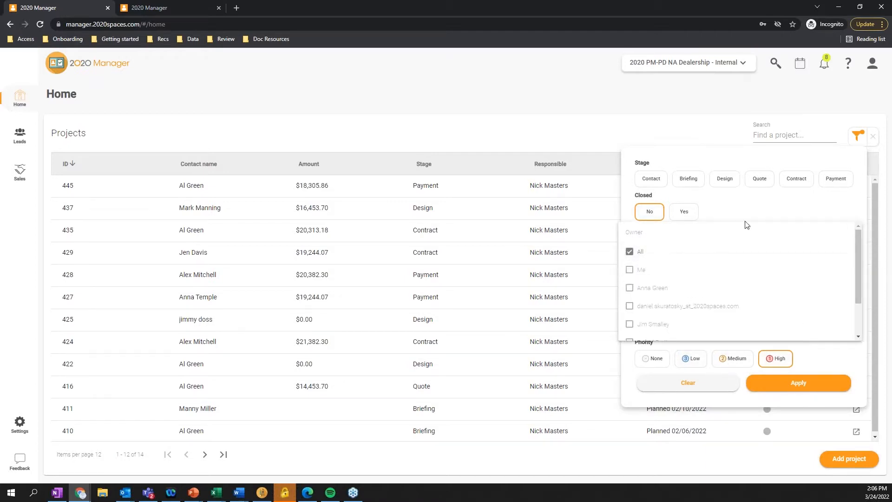
left_click(756, 214)
left_click(792, 389)
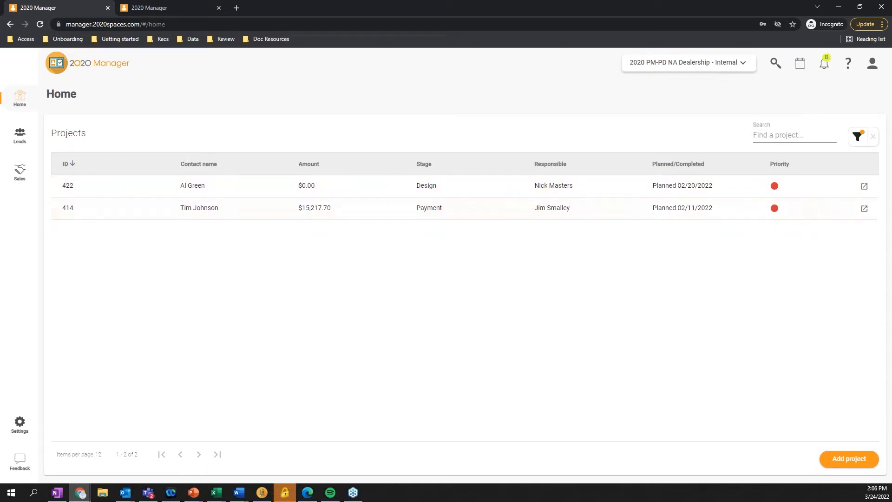
left_click(873, 140)
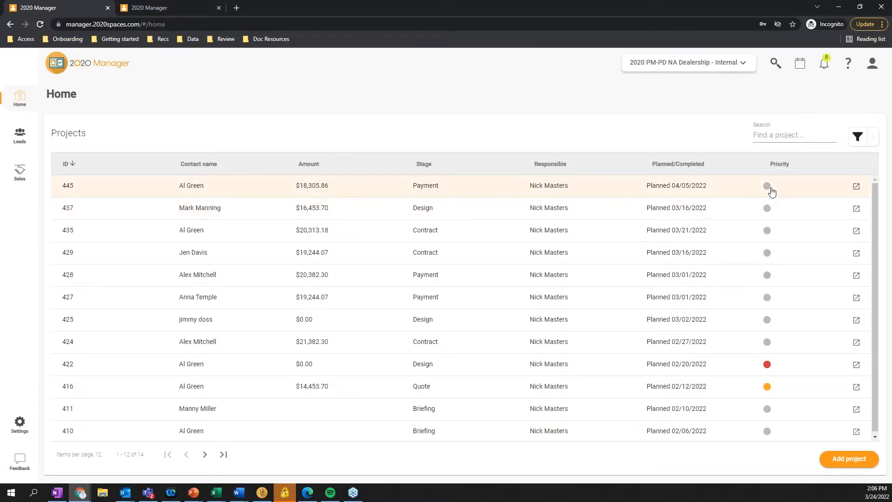
Look at the priority choices for the first project in the list and at the project filter options, changing nothing
left_click(771, 191)
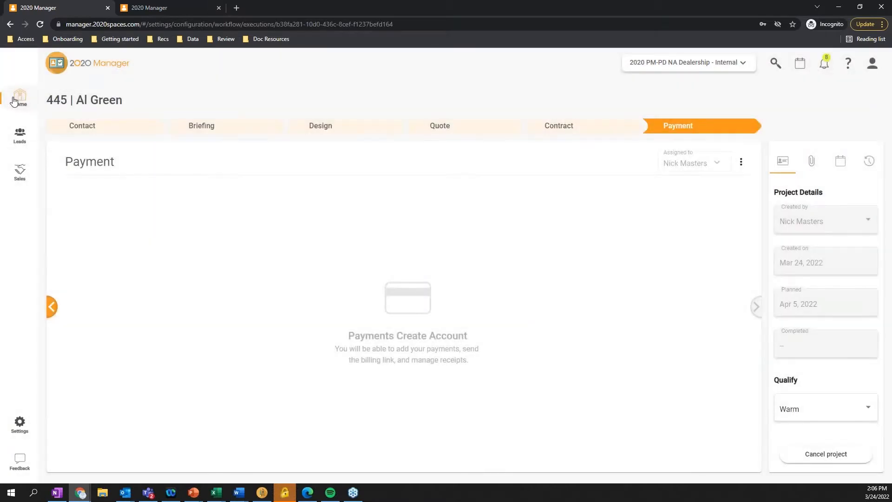
left_click(14, 101)
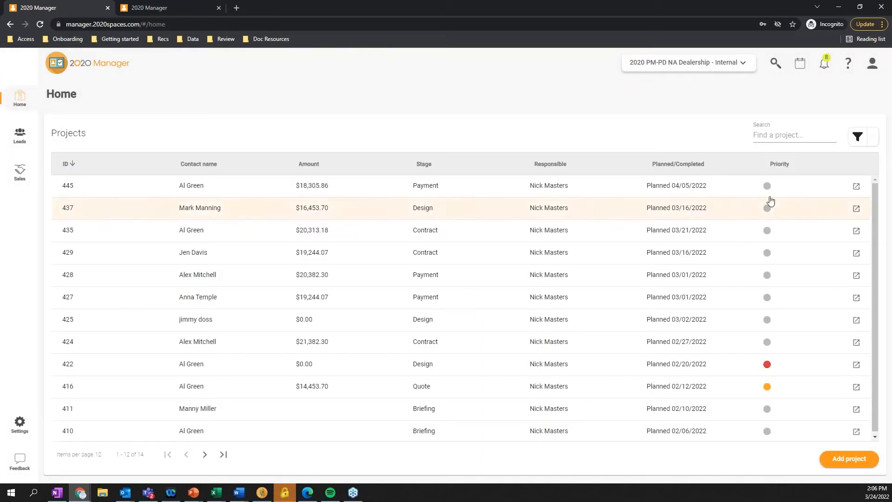
left_click(766, 187)
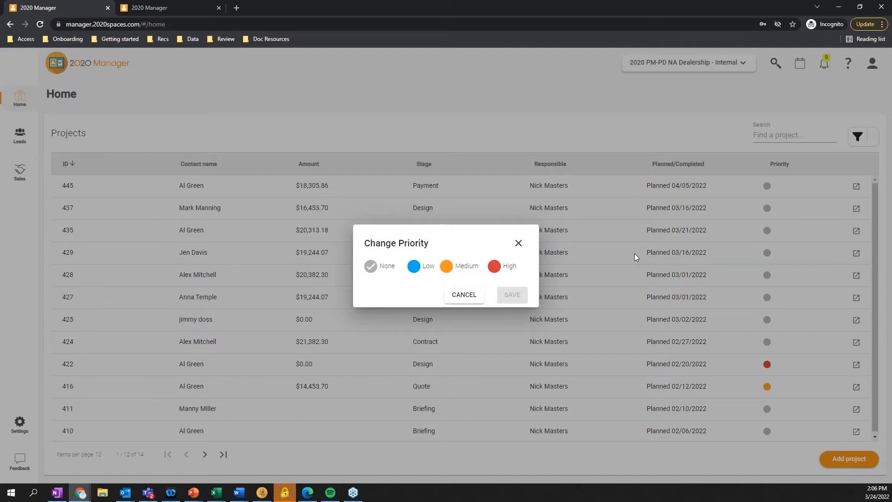
left_click(519, 243)
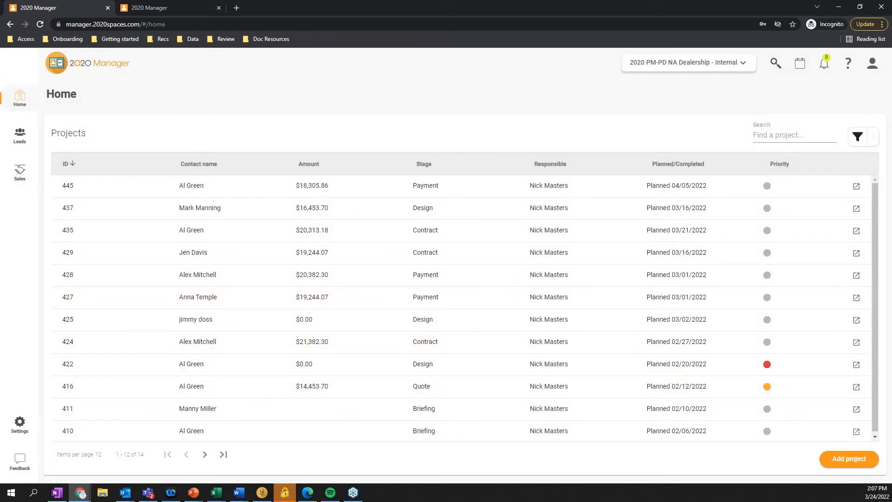
left_click(853, 145)
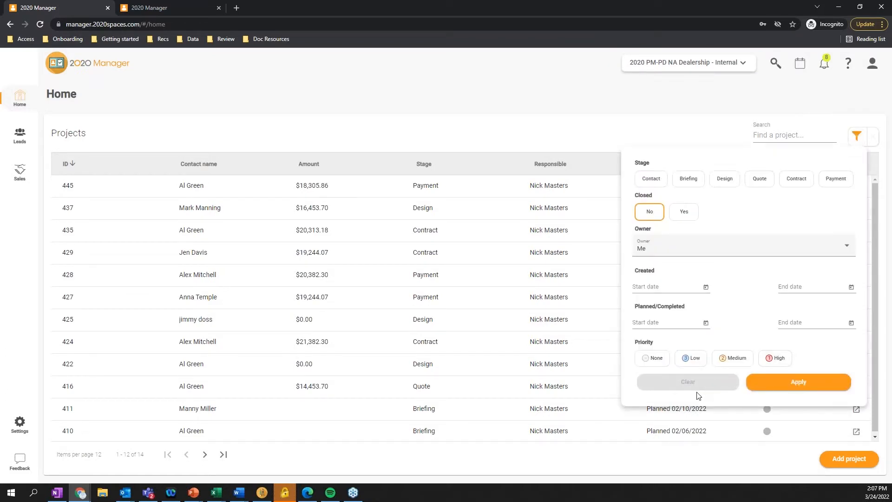
left_click(489, 120)
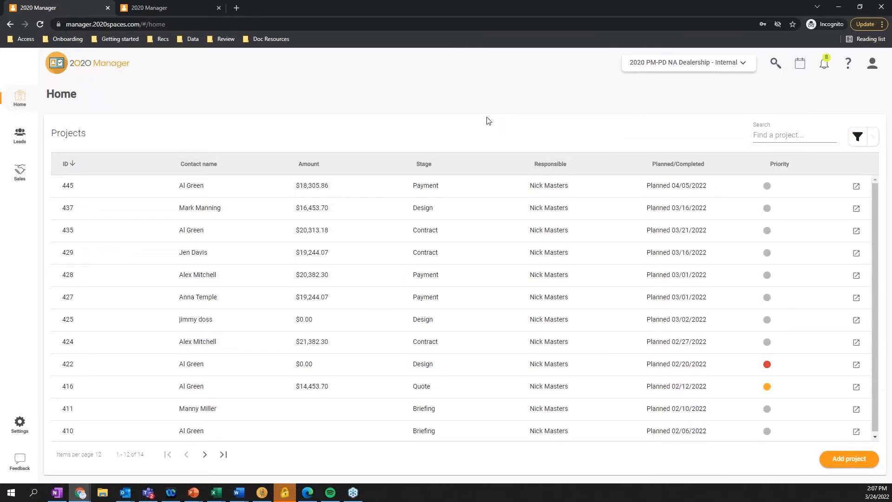
Add a project with the client's full name, phone, email and United States billing address, ship to the billing address, and save the contact
left_click(860, 460)
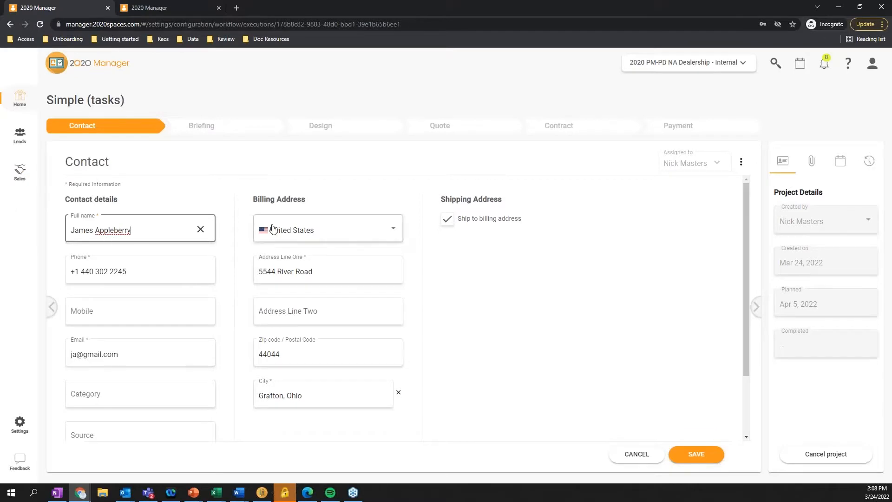
left_click(696, 451)
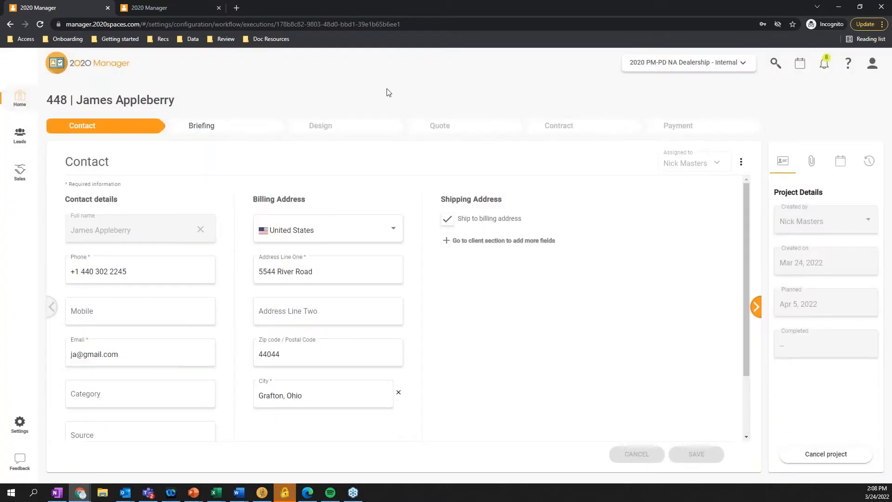
Go to the Briefing stage and mark Kitchen and Closet as the spaces to create
left_click(229, 125)
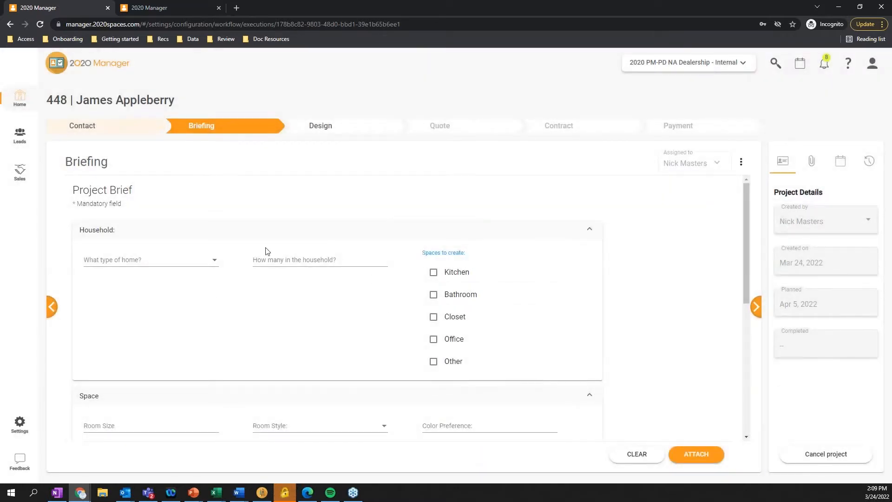
scroll(415, 312, "down", 5)
scroll(454, 257, "up", 5)
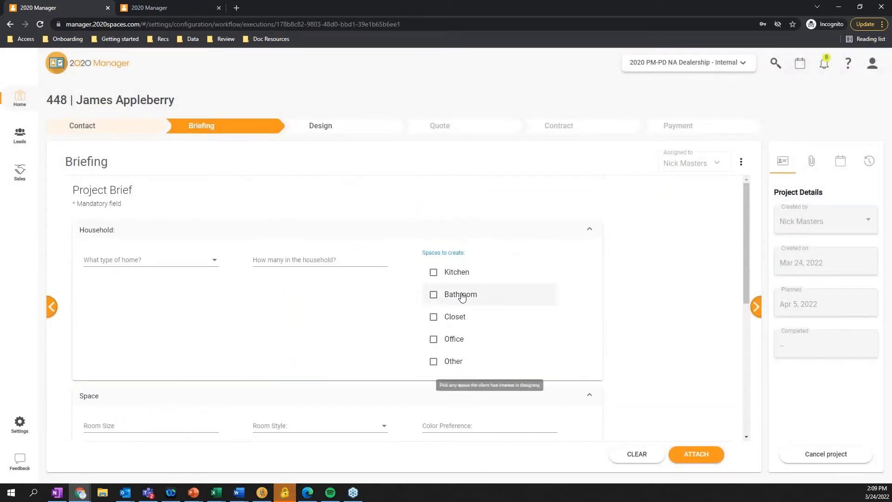
left_click(433, 274)
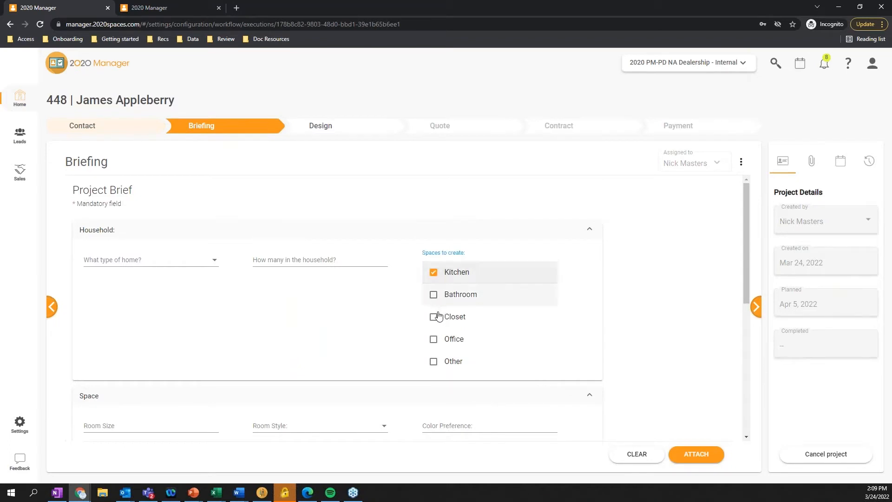
left_click(433, 317)
Set the briefing's planning start date to 03/31/2022 and attach the completed brief to the project
scroll(434, 320, "down", 10)
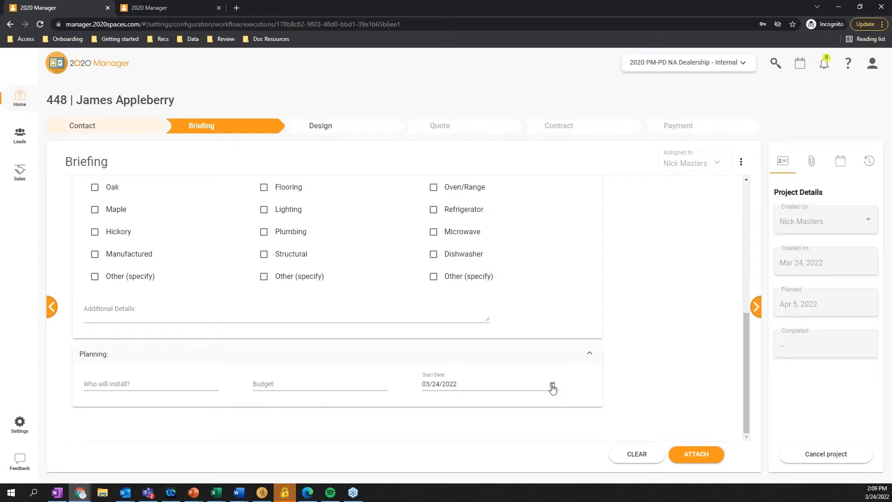
left_click(551, 384)
left_click(510, 360)
left_click(706, 457)
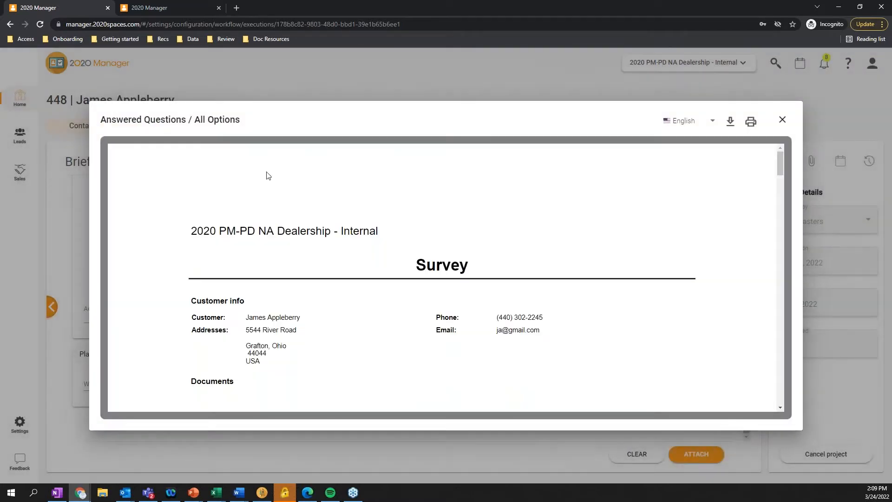
Read through the survey document from the customer info to the signature line and close the preview
scroll(408, 242, "down", 4)
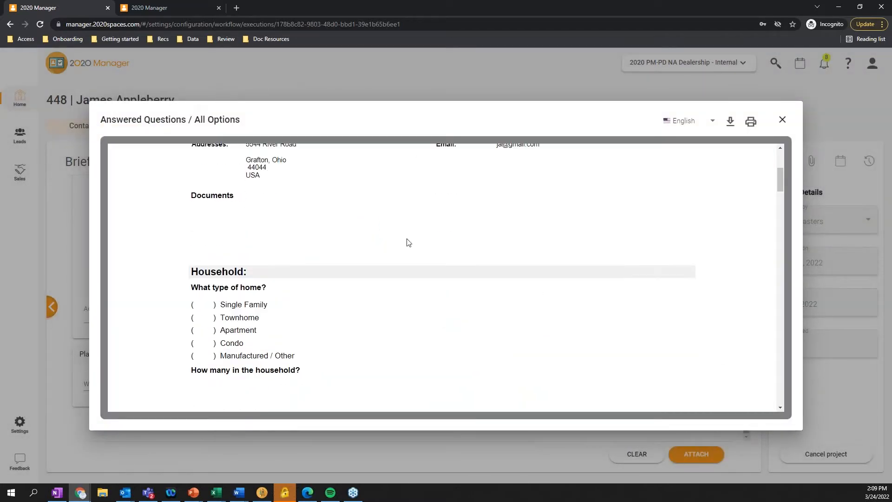
scroll(408, 242, "down", 10)
scroll(311, 275, "down", 15)
scroll(310, 274, "down", 5)
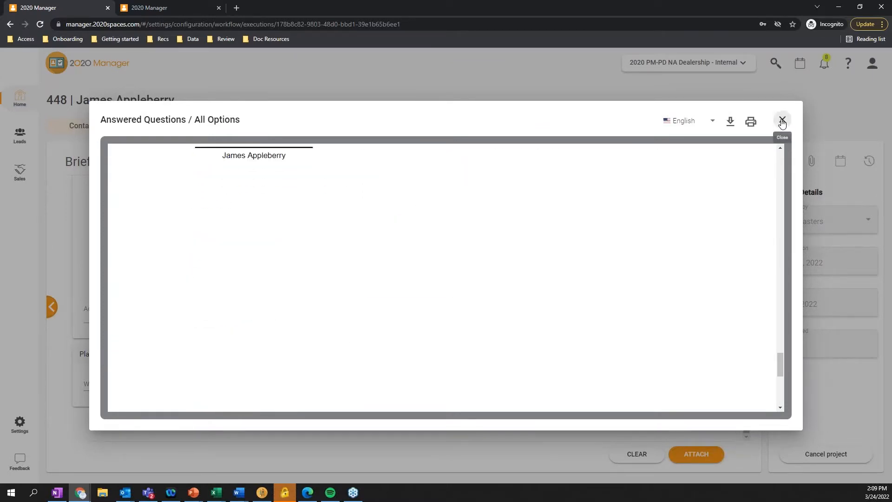
left_click(783, 121)
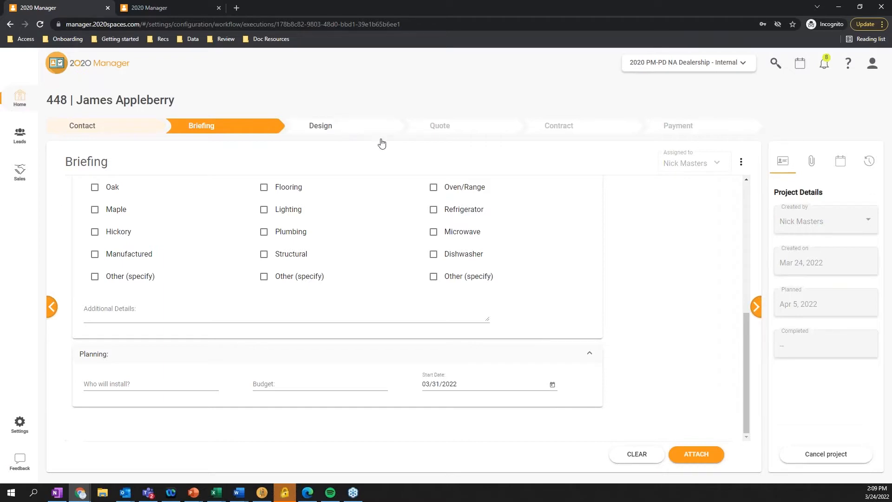
Check the attached briefing among the project's attachments and advance the project to the Design stage
left_click(811, 163)
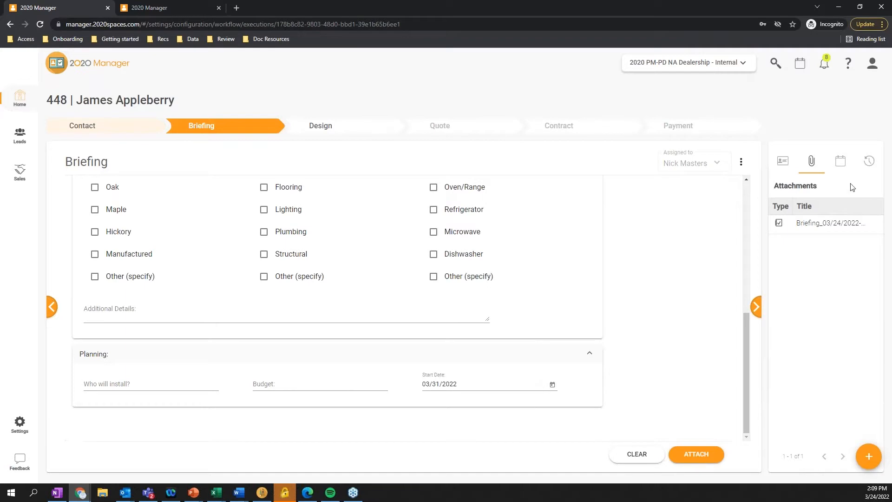
left_click(785, 165)
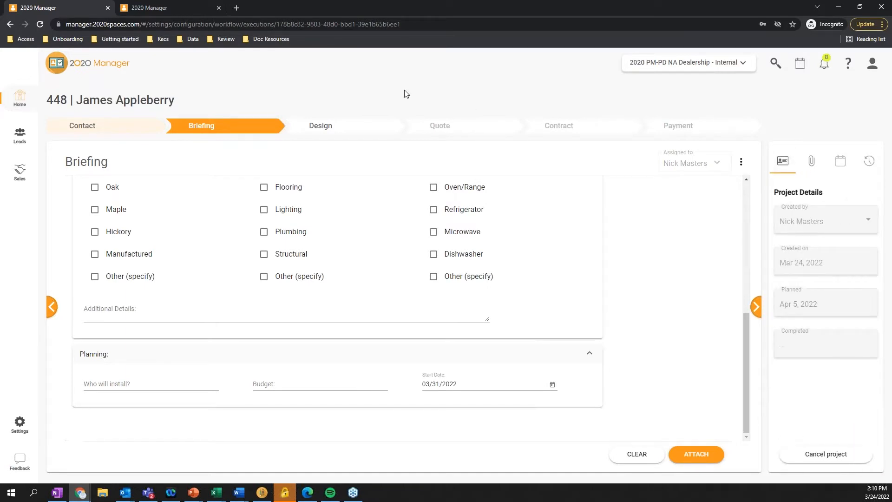
left_click(330, 130)
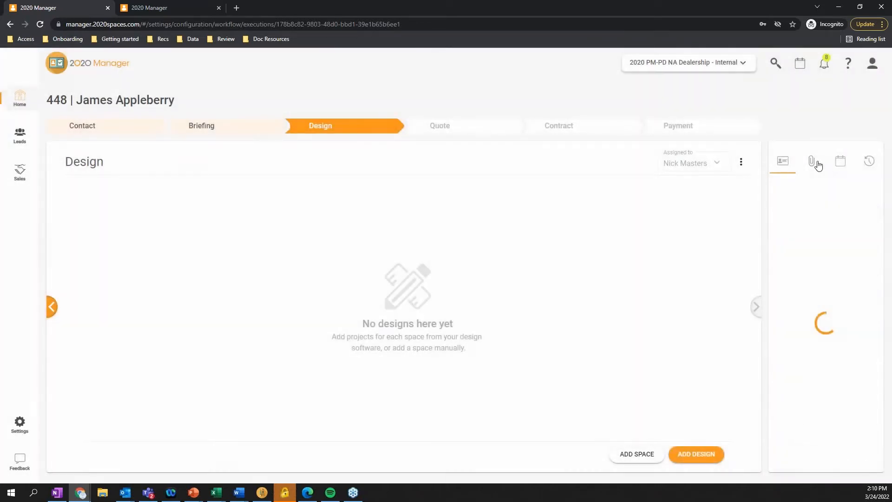
left_click(810, 163)
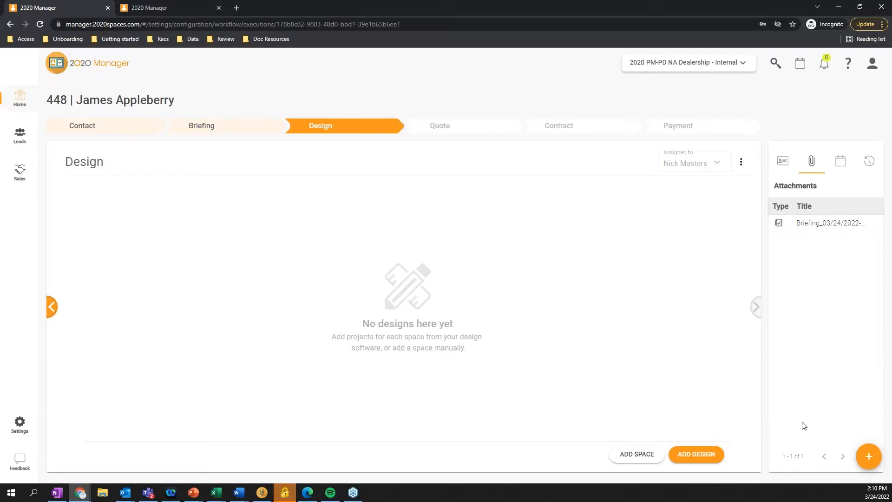
Switch to 2020 Design and save the Webinar322.kit design file
left_click(262, 492)
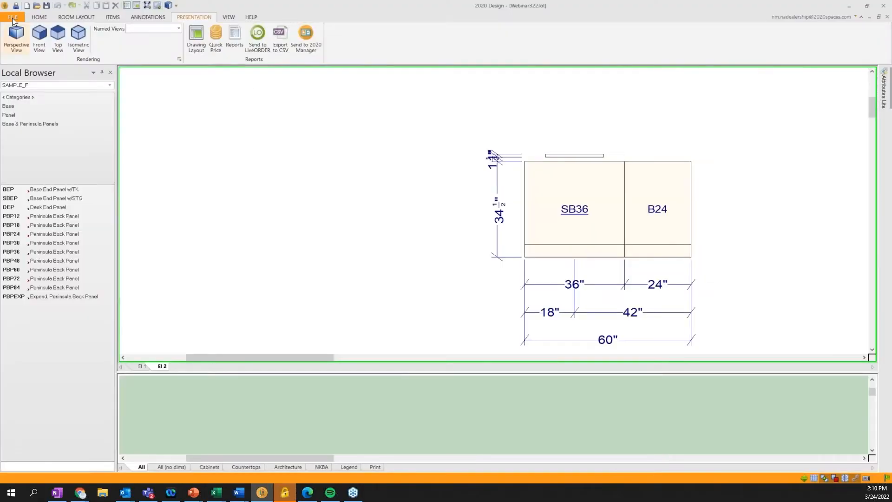
left_click(13, 17)
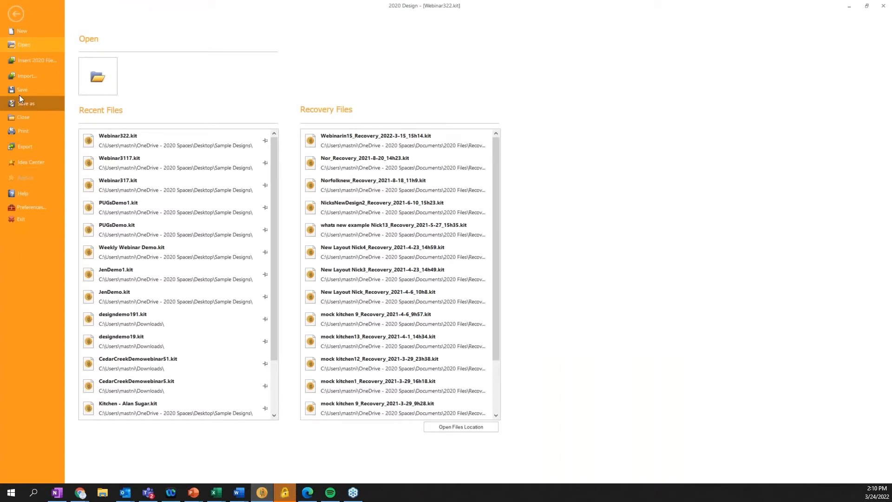
left_click(19, 94)
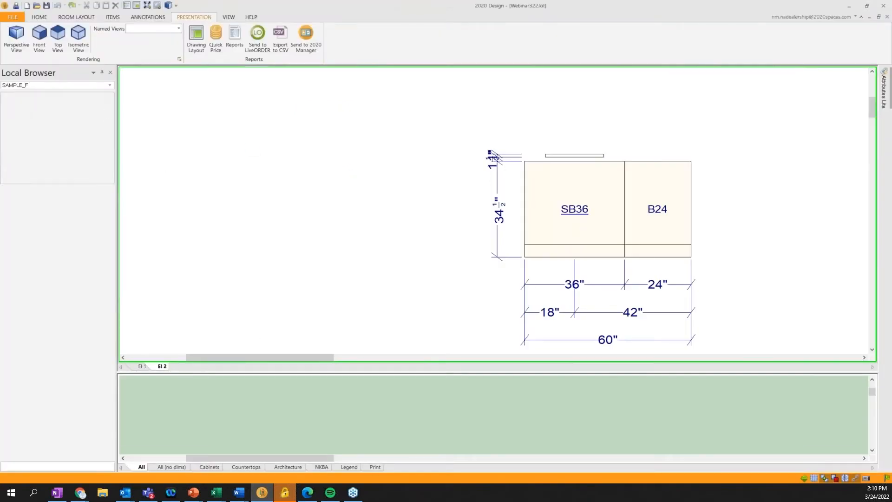
Save a copy of the design as Webinar324.kit in the Sample Designs folder and send it to 2020 Manager
left_click(12, 17)
left_click(35, 104)
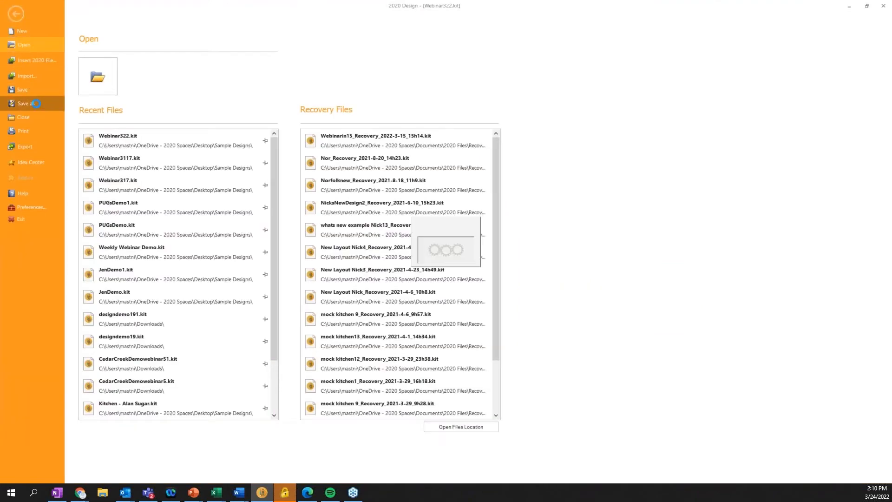
left_click(93, 76)
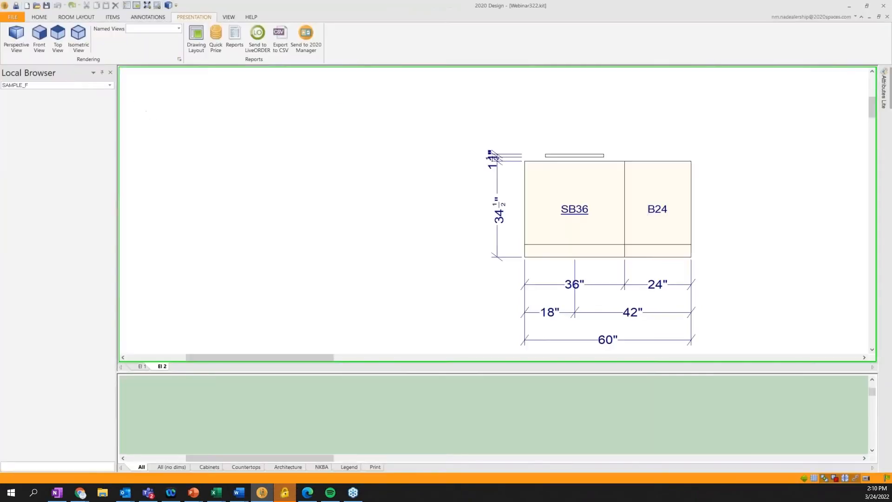
left_click(394, 315)
key("BackSpace")
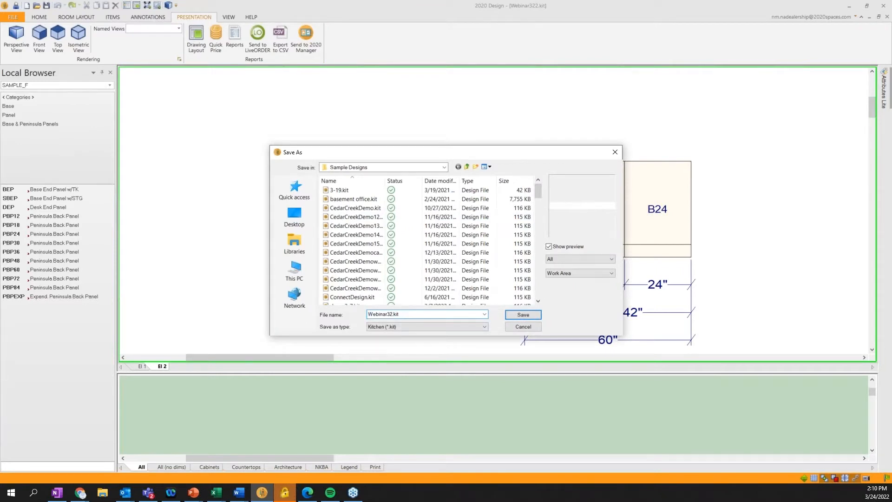
type("4")
left_click(520, 317)
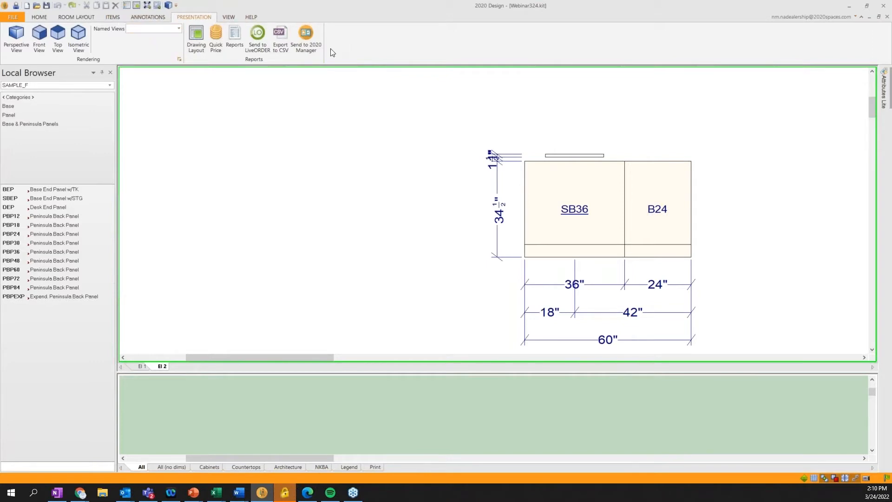
left_click(316, 38)
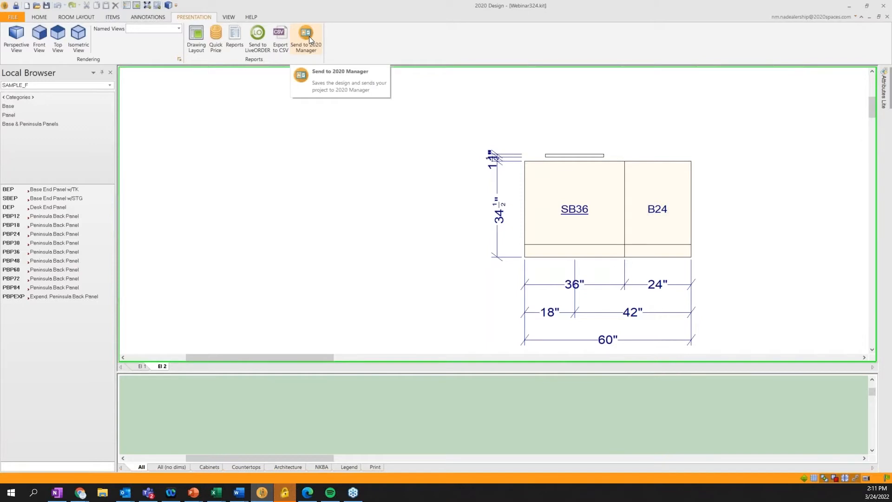
Switch to 2020 Manager and add the imported Webinar324 design file to the project's Design stage
left_click(849, 6)
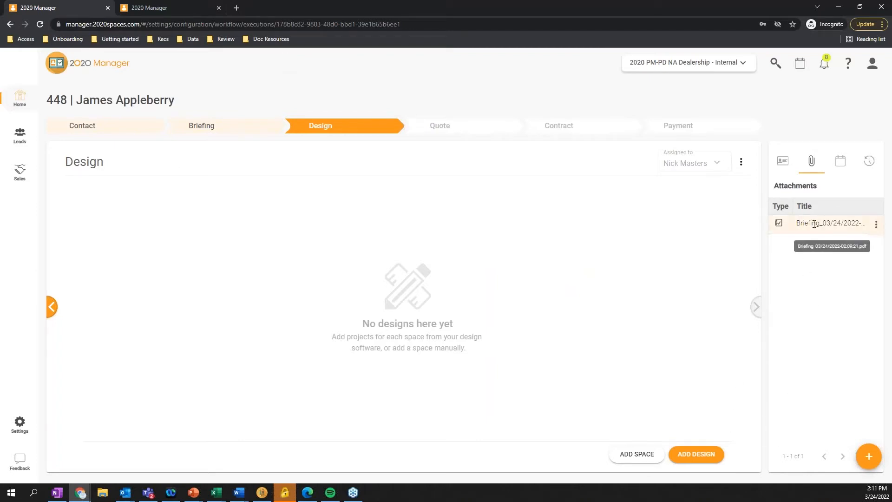
left_click(696, 454)
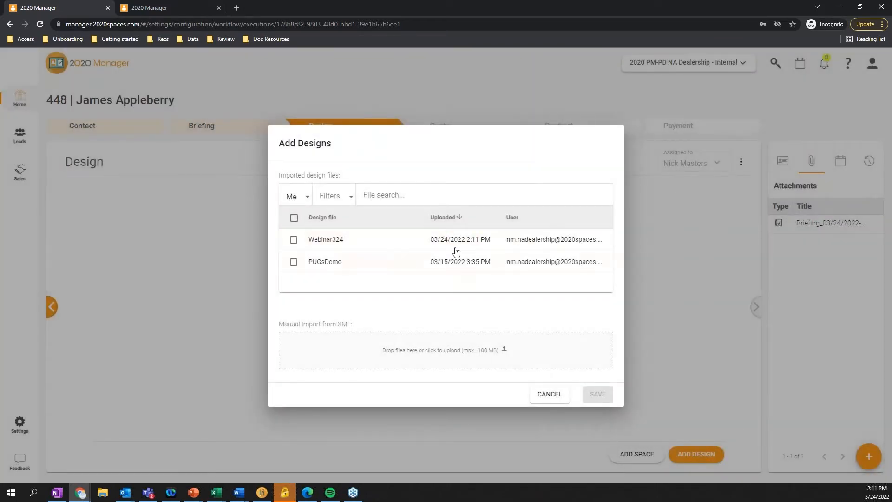
left_click(294, 240)
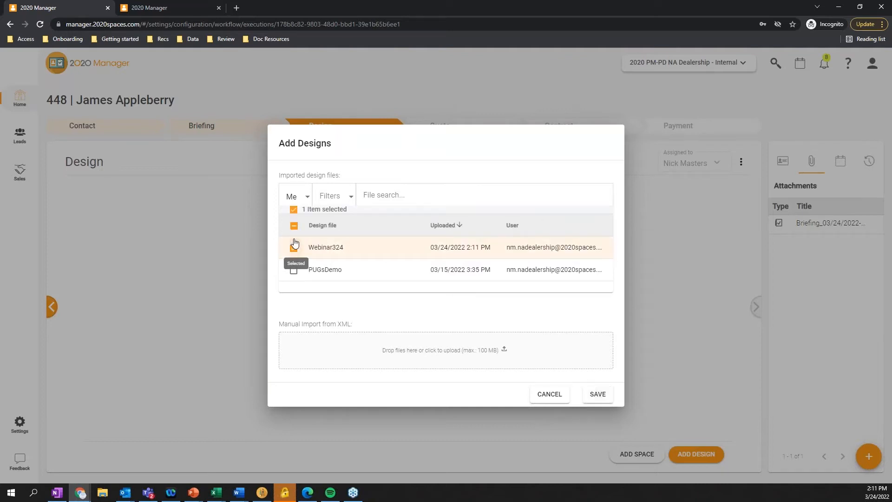
left_click(598, 394)
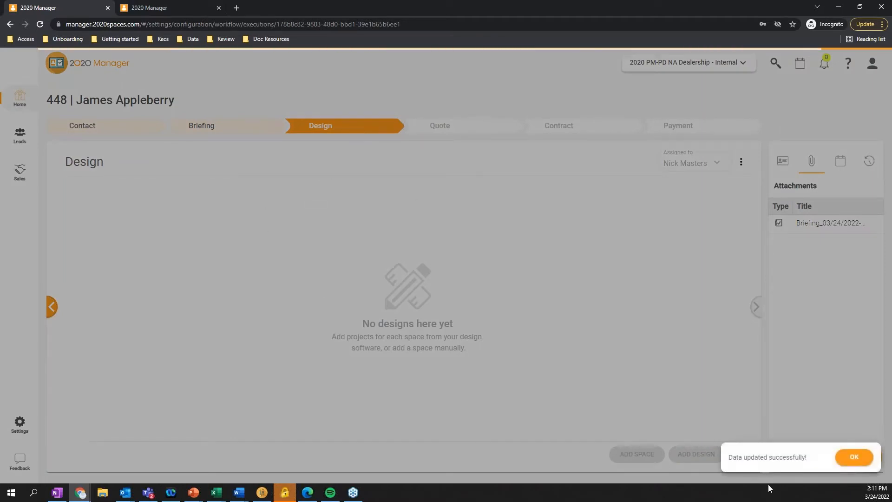
left_click(853, 457)
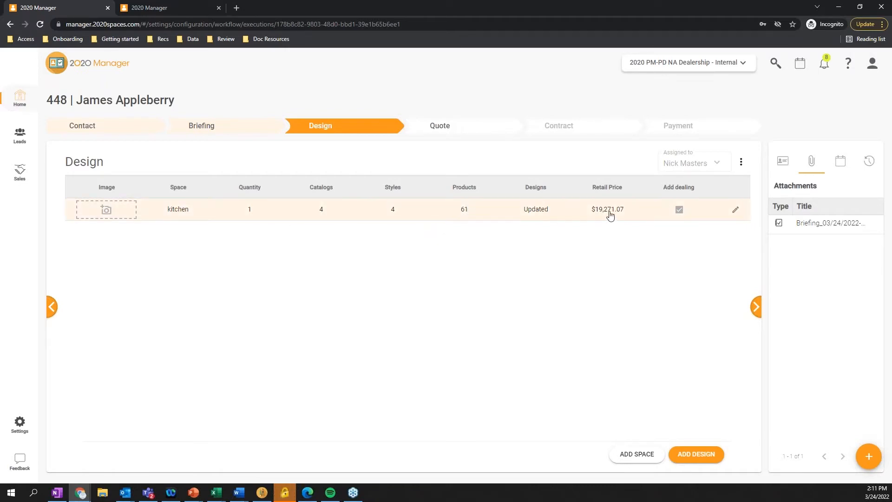
Review the kitchen space's product list and prices, and leave it without saving
left_click(734, 212)
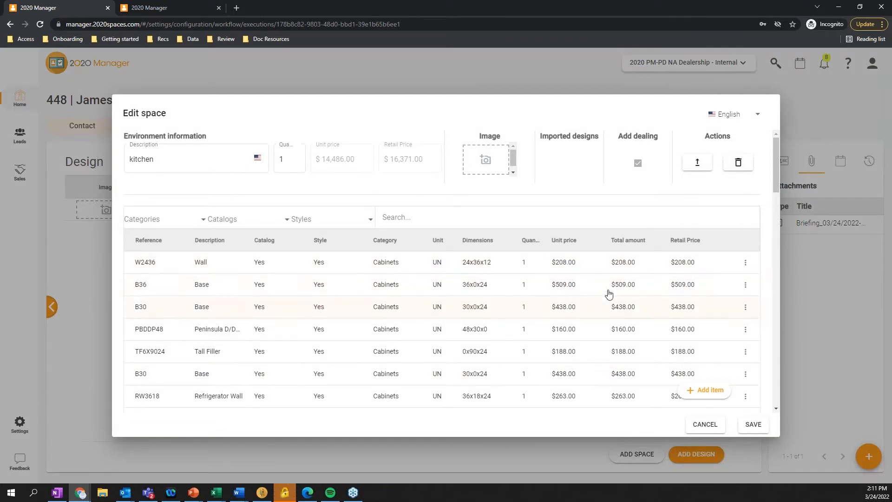
left_click(712, 426)
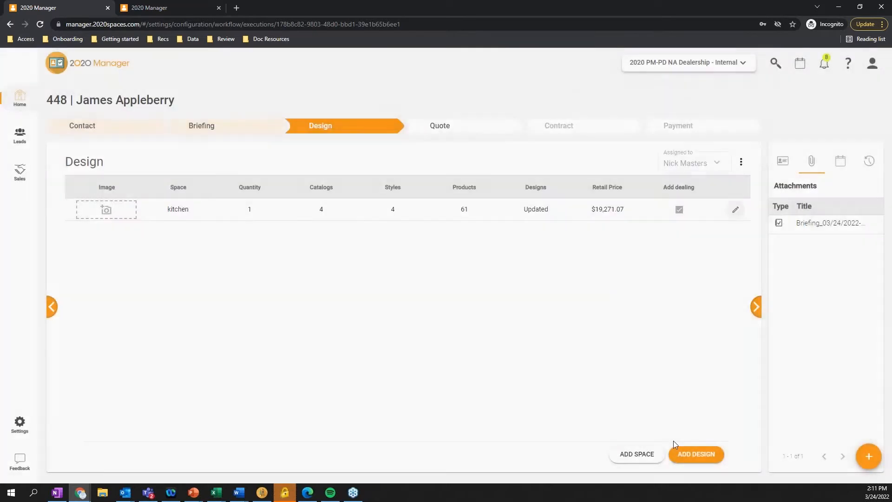
left_click(645, 460)
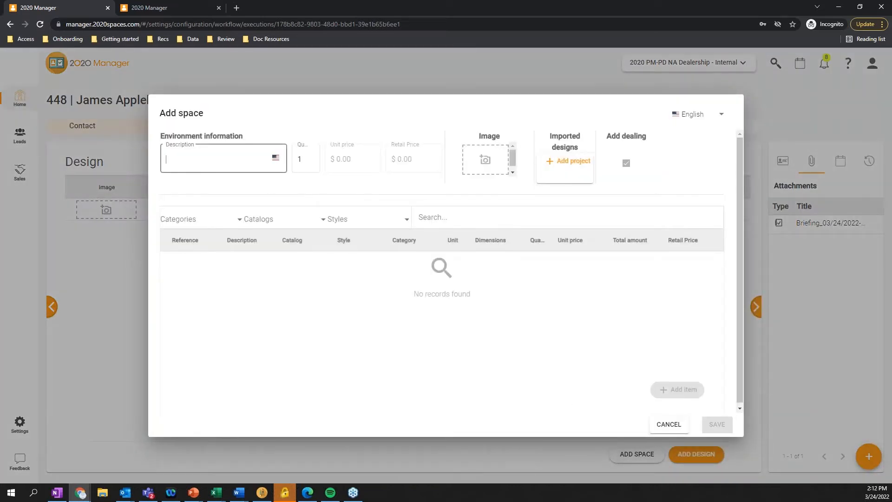
type("doornobs")
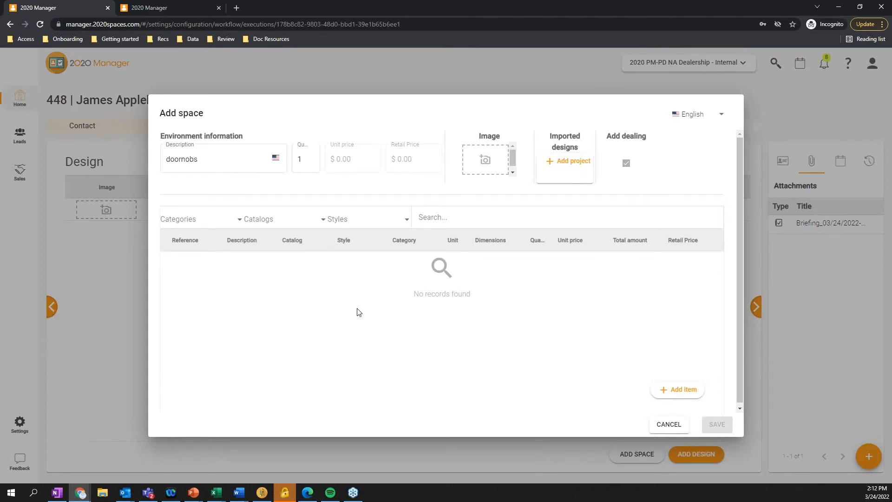
left_click(682, 389)
left_click(385, 206)
left_click(548, 362)
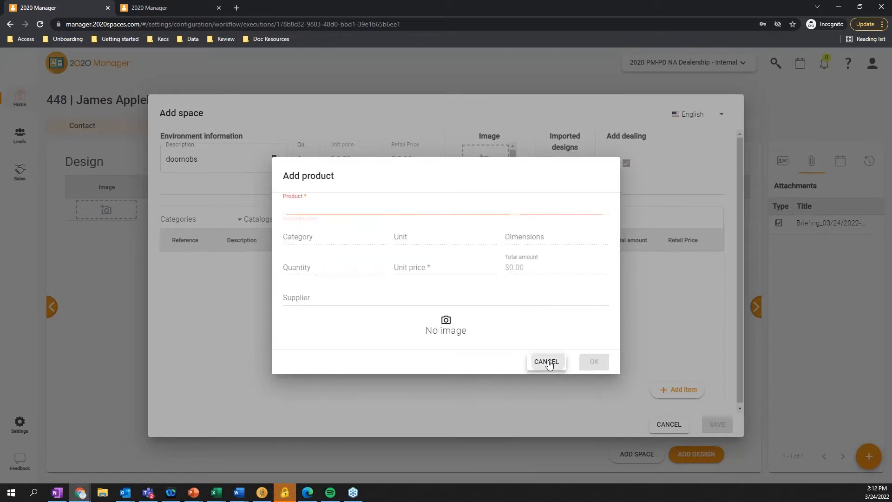
left_click(673, 424)
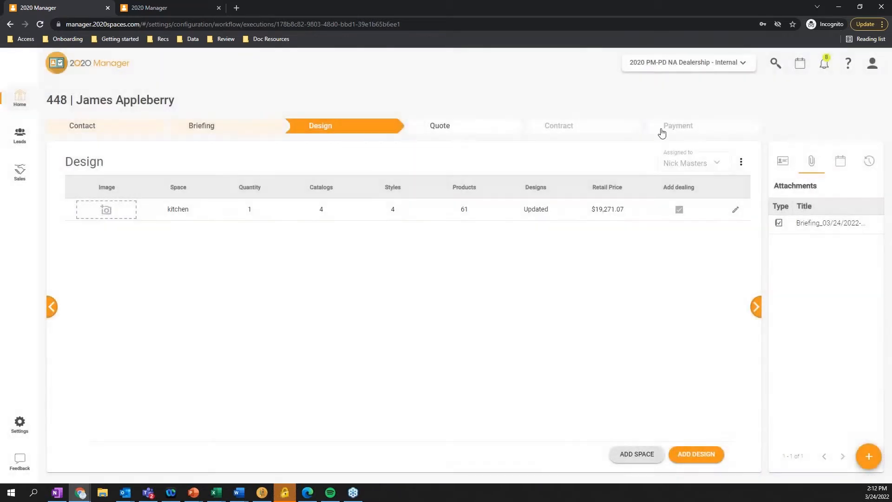
Advance the project to the Quote stage and attach the old kitchen.jpg image from the Desktop
left_click(756, 305)
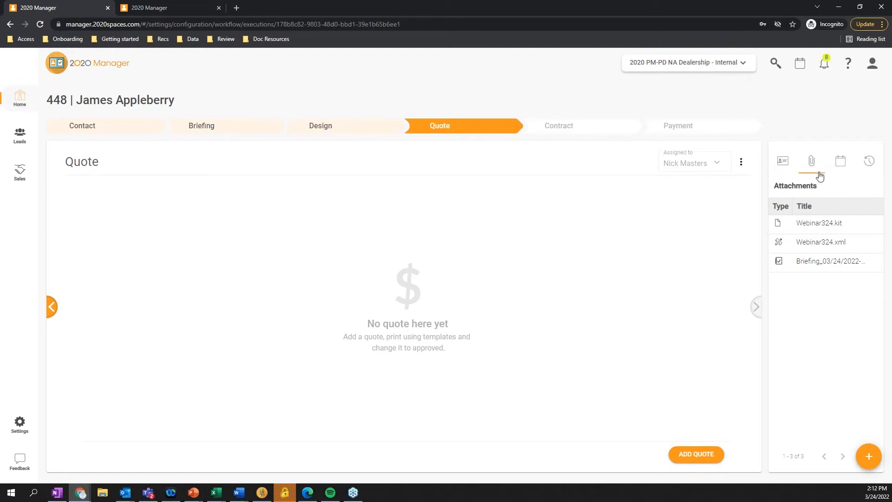
left_click(872, 465)
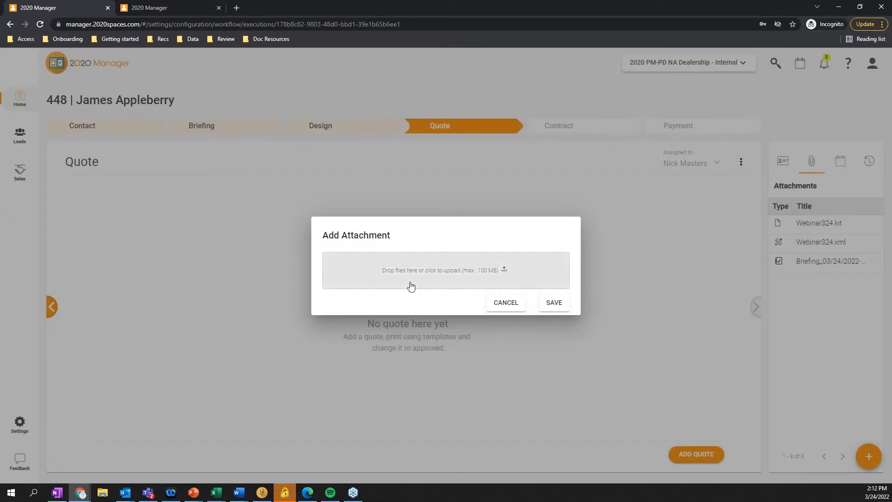
left_click(421, 274)
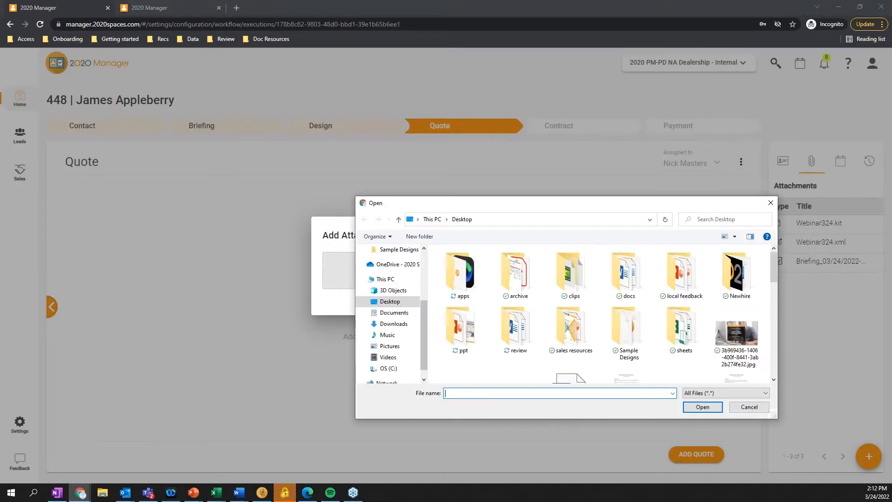
scroll(745, 310, "down", 1)
scroll(734, 310, "down", 2)
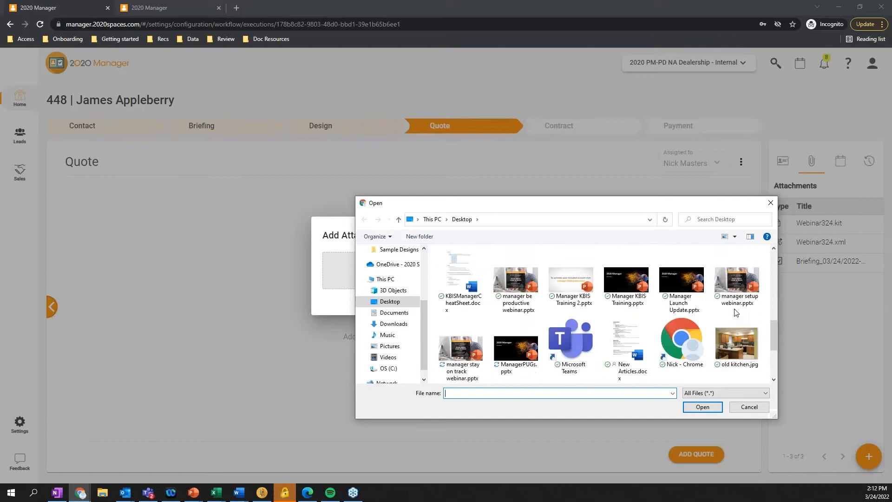
left_click(742, 348)
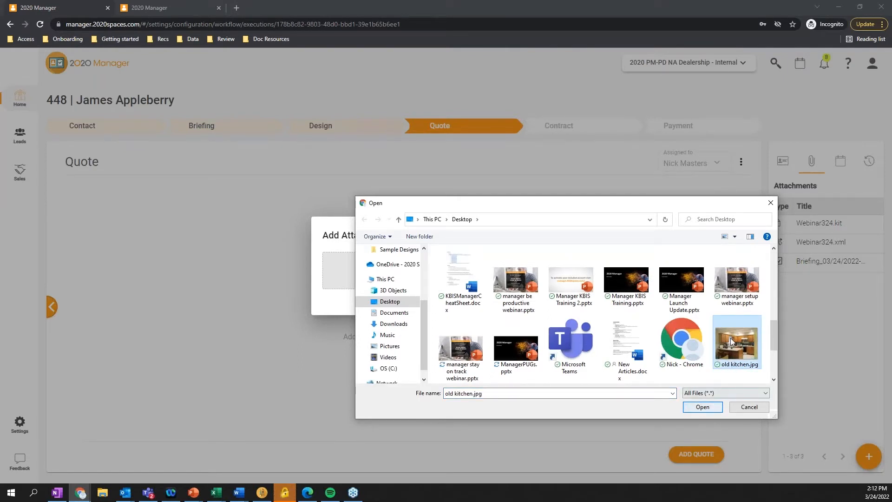
left_click(702, 406)
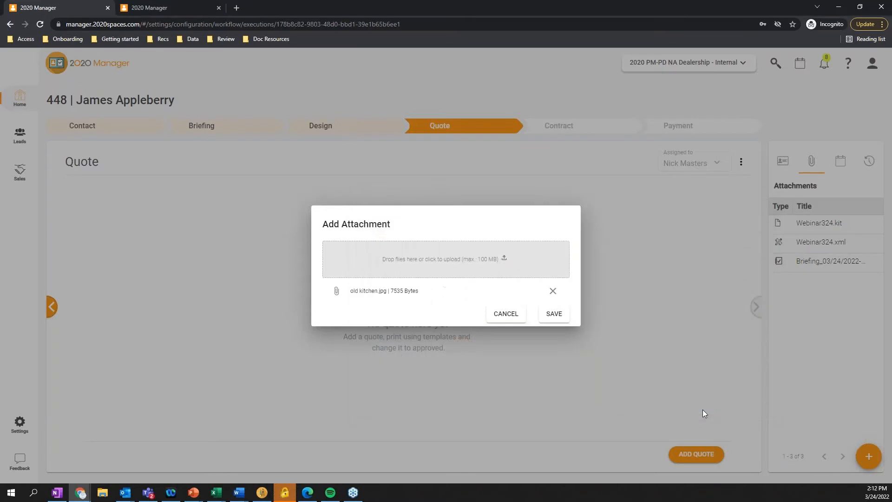
left_click(561, 315)
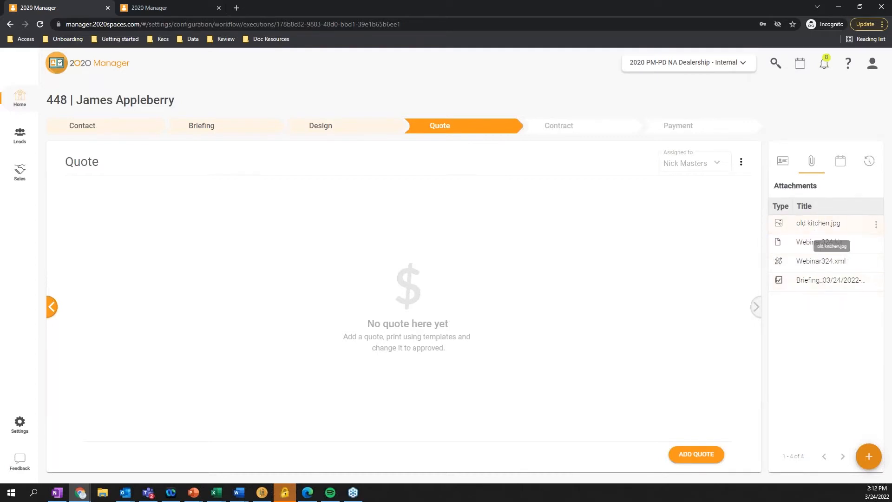
Look through the details and previews of the attached image, design files and briefing, and close the preview
left_click(812, 224)
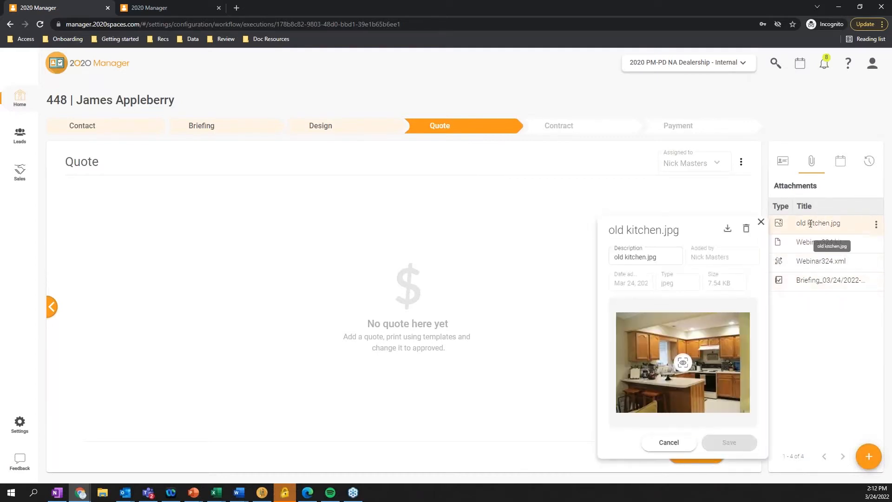
left_click(790, 246)
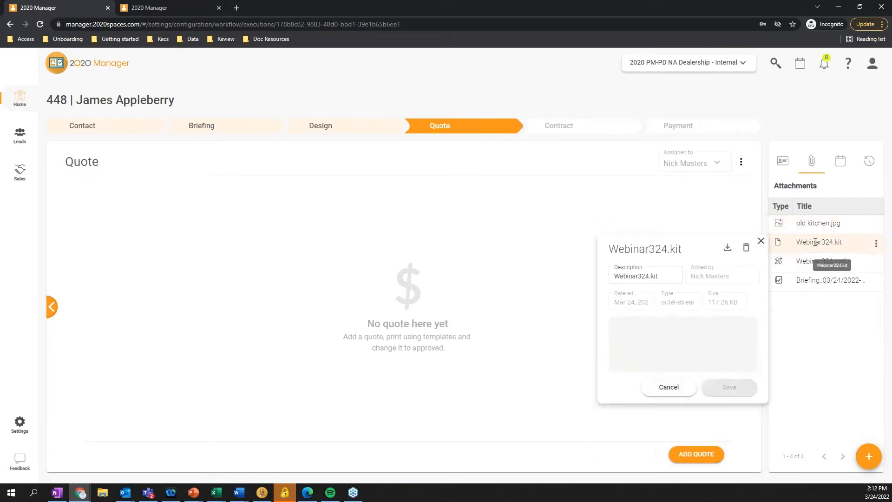
left_click(819, 281)
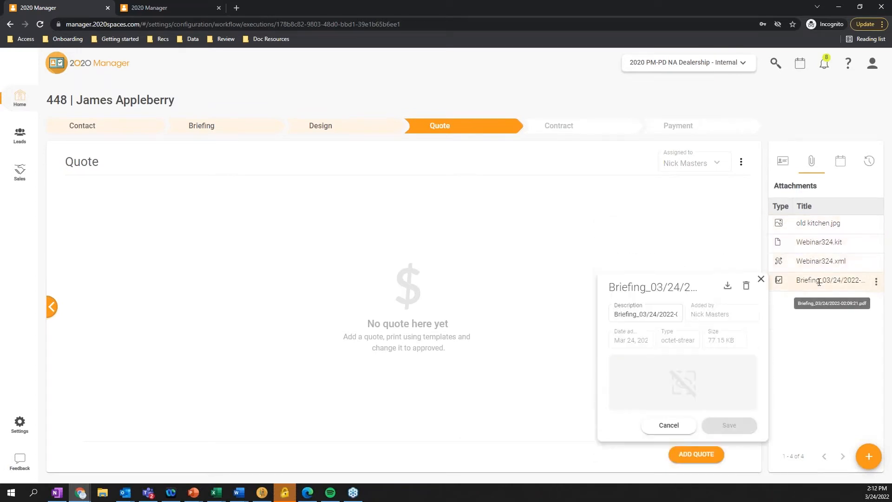
left_click(818, 261)
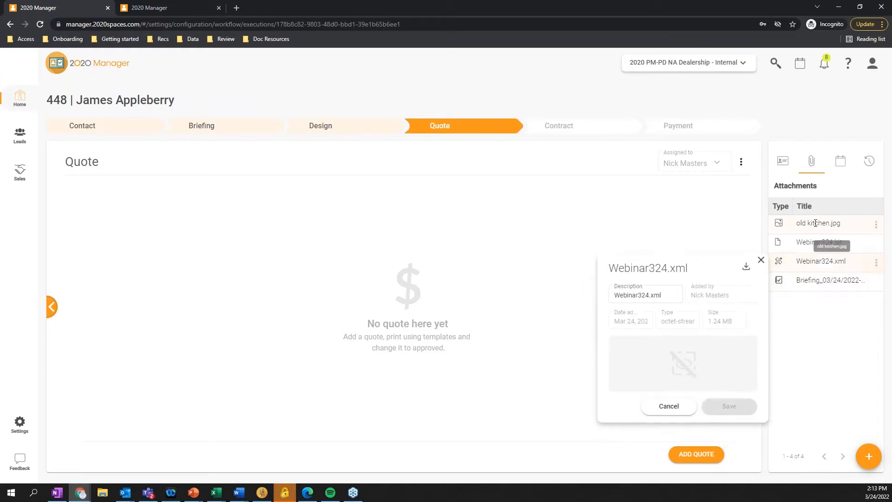
left_click(815, 223)
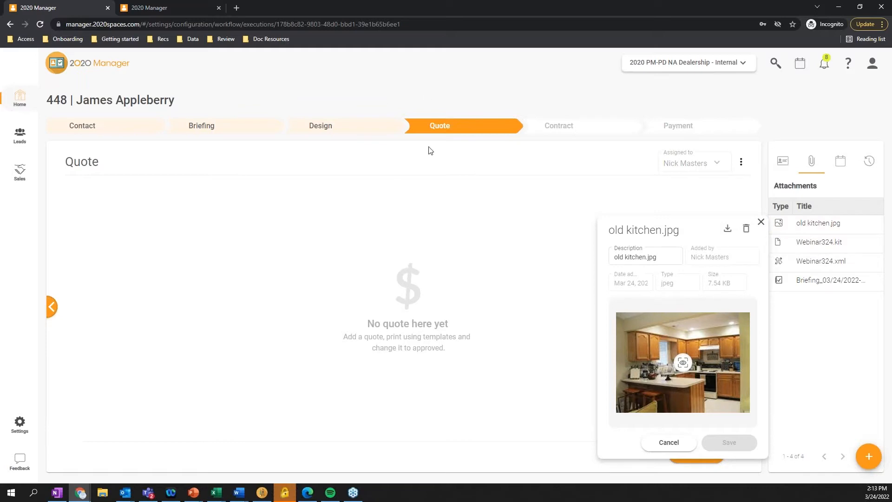
left_click(664, 444)
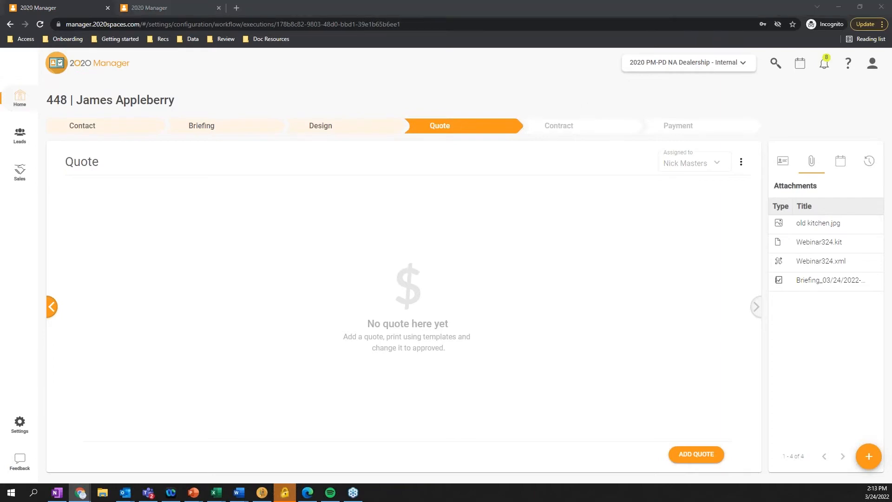
key("super+d")
key("super+d")
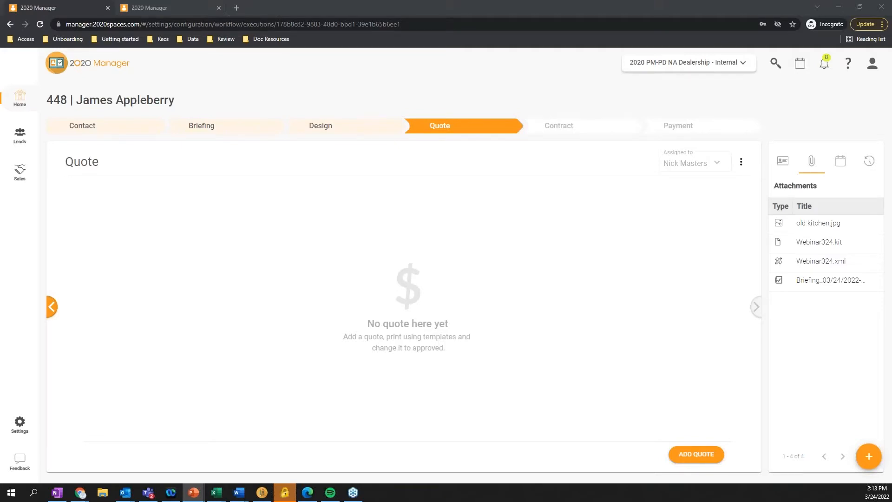
key("F5")
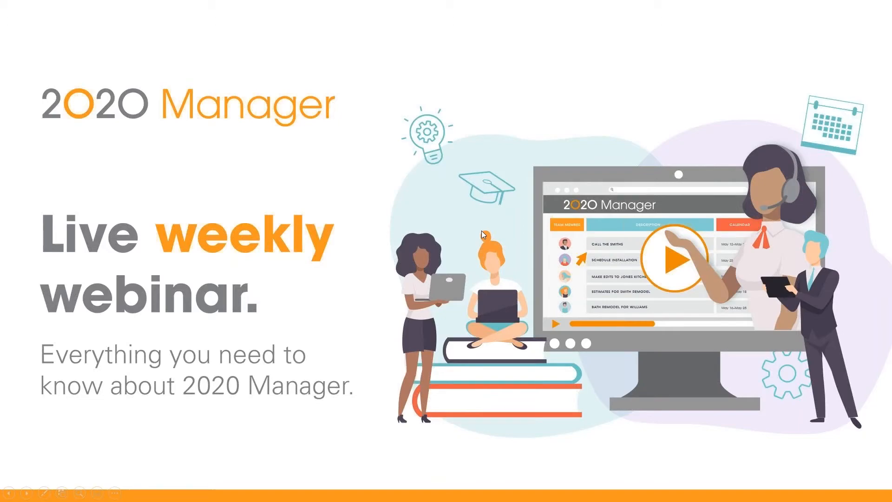
key("Escape")
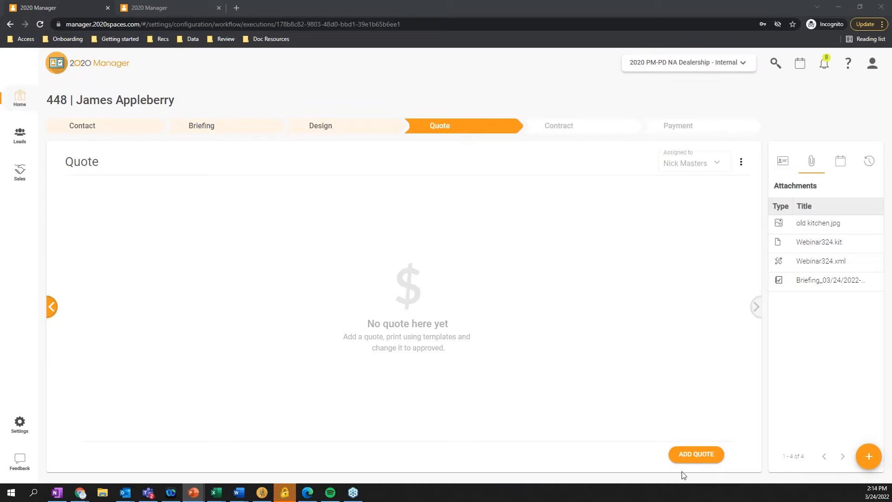
Add a quote and generate 3 installments at 30-day intervals starting 03/31/2022
left_click(700, 459)
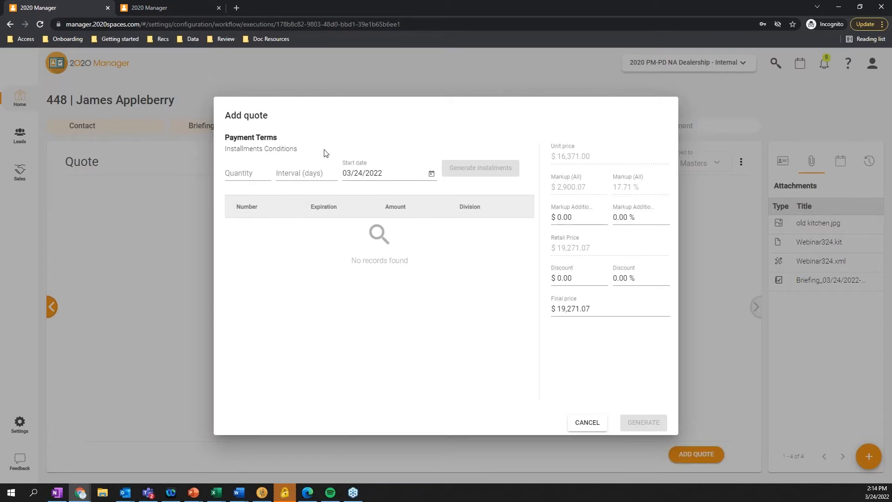
left_click(254, 173)
type("1")
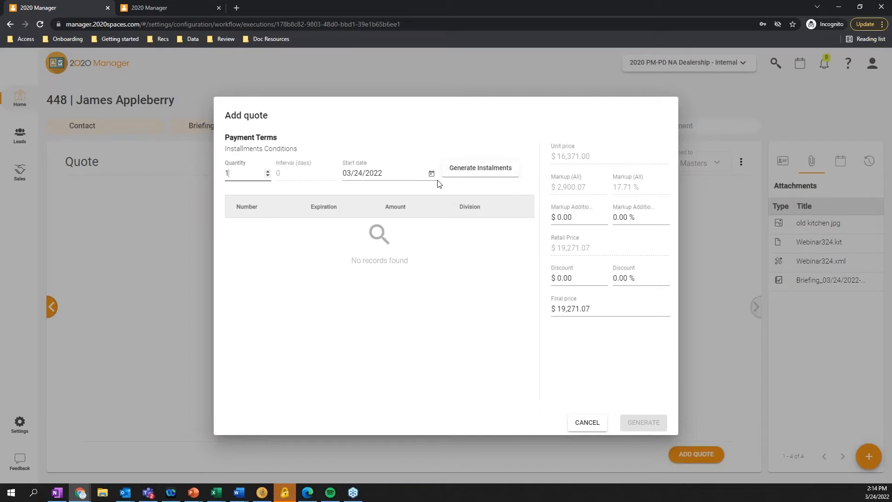
key("BackSpace")
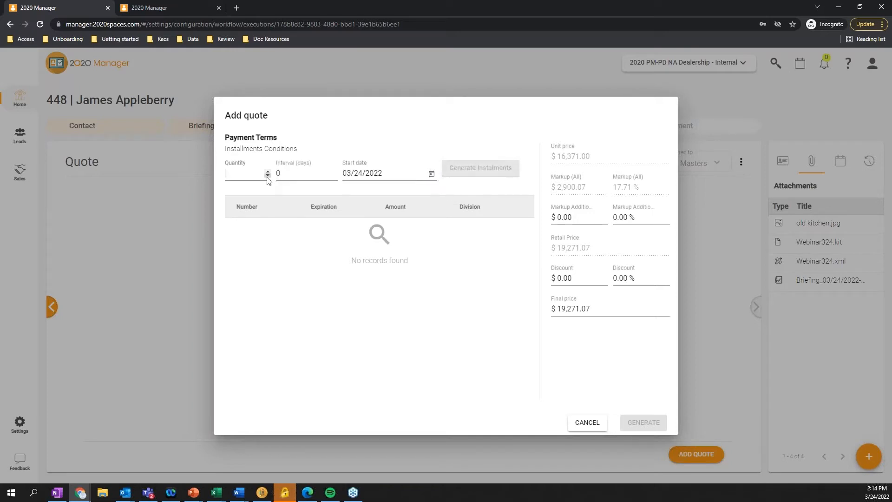
type("3")
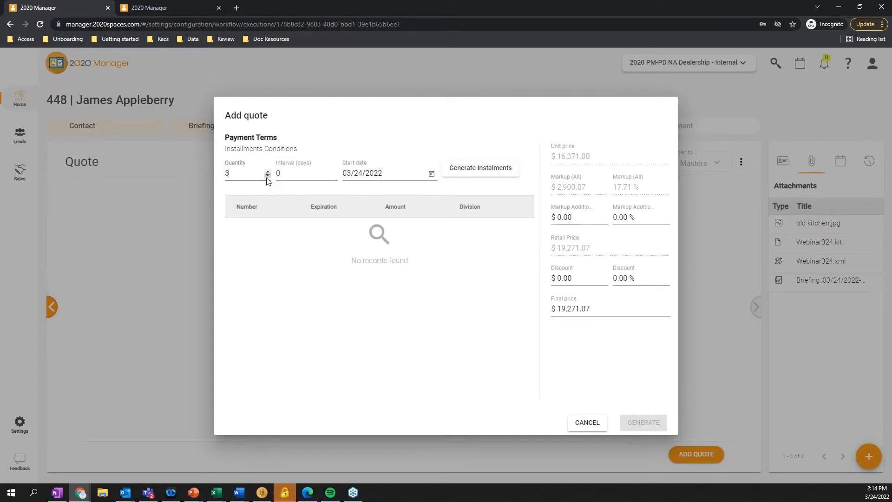
left_click(299, 176)
key("BackSpace")
type("30")
left_click(431, 174)
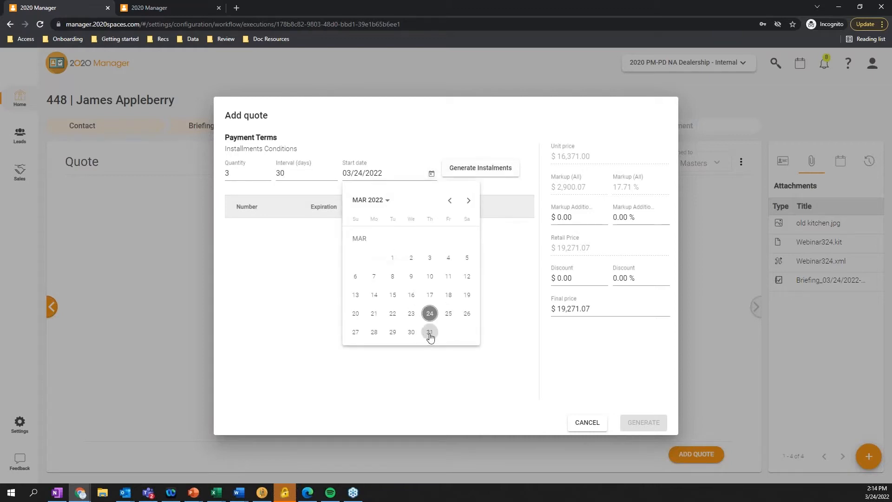
left_click(428, 332)
left_click(483, 169)
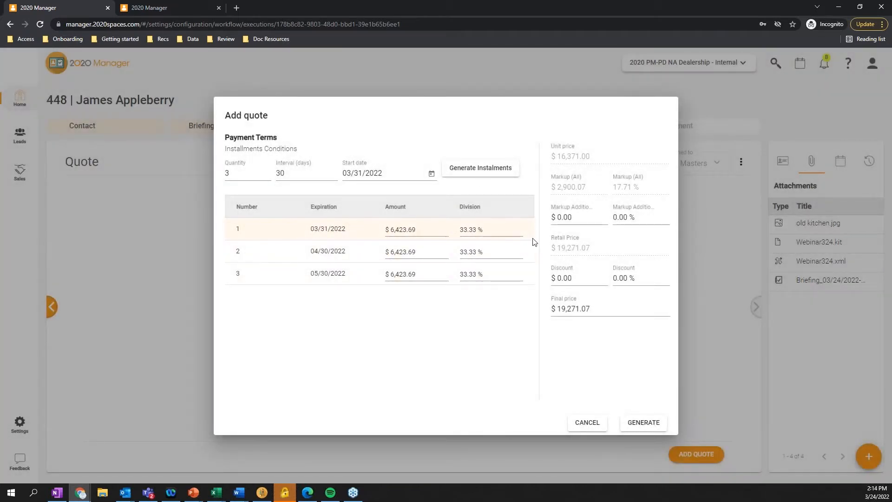
Set the first installment's share of the quote to 50.00 %
left_click(494, 229)
type("0.05")
type("0")
left_click(432, 343)
Set the quote's additional markup to $100.00
left_click(562, 218)
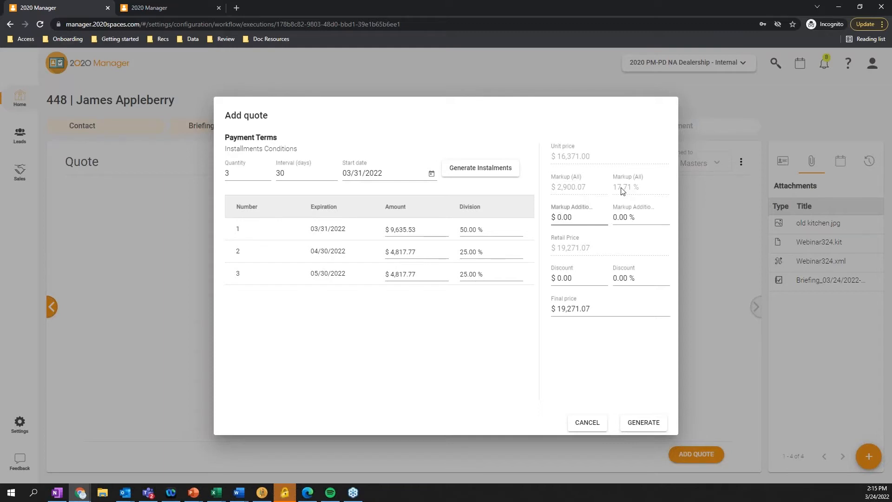
triple_click(583, 215)
left_click(583, 215)
triple_click(582, 216)
type("100.00")
left_click(596, 363)
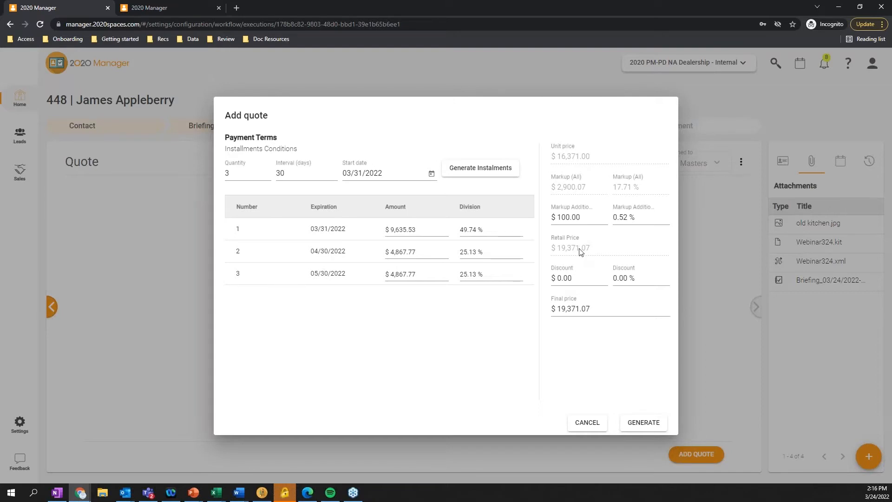
Apply a 10.00 % discount to the quote and generate it
left_click(637, 279)
triple_click(639, 278)
type("10.00")
left_click(593, 360)
left_click(645, 423)
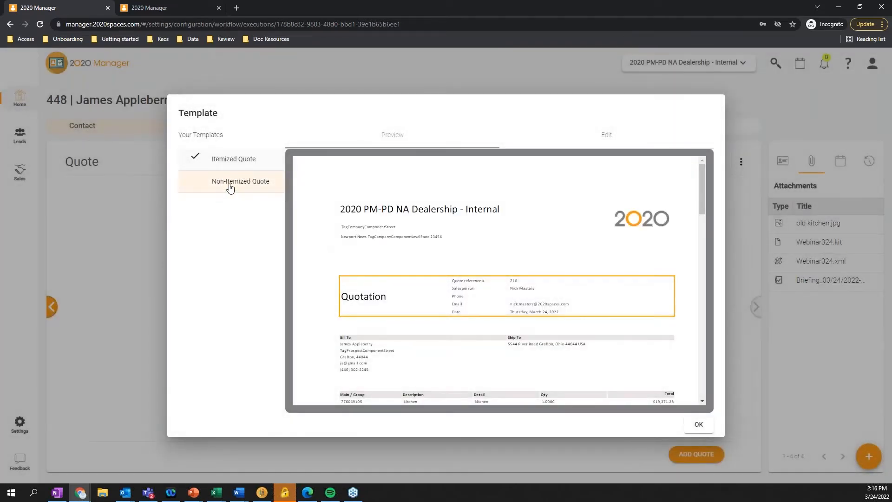
Preview the itemized and non-itemized templates, confirm the Non-Itemized Quote template, and refresh the project's attachments
scroll(516, 357, "down", 5)
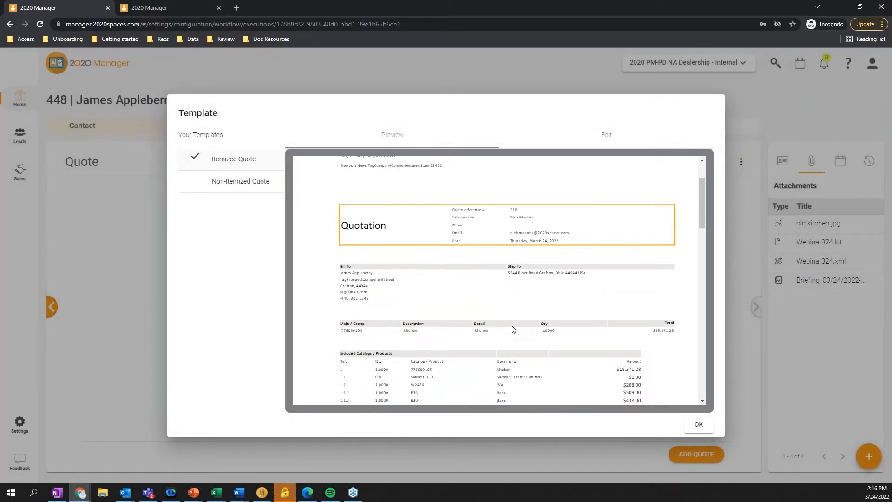
scroll(511, 328, "down", 5)
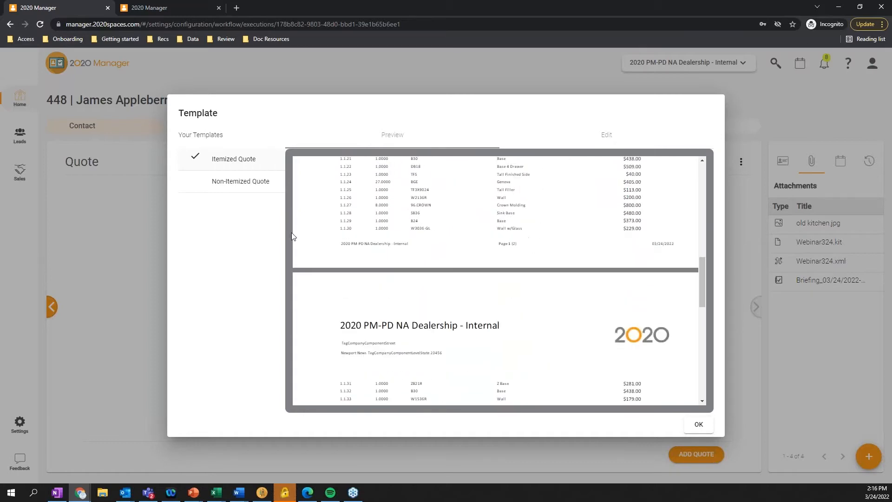
left_click(237, 181)
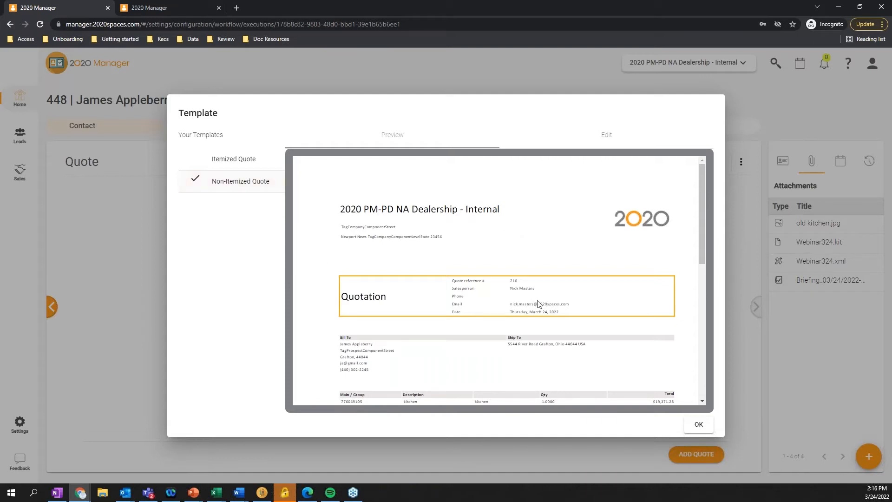
scroll(446, 249, "down", 3)
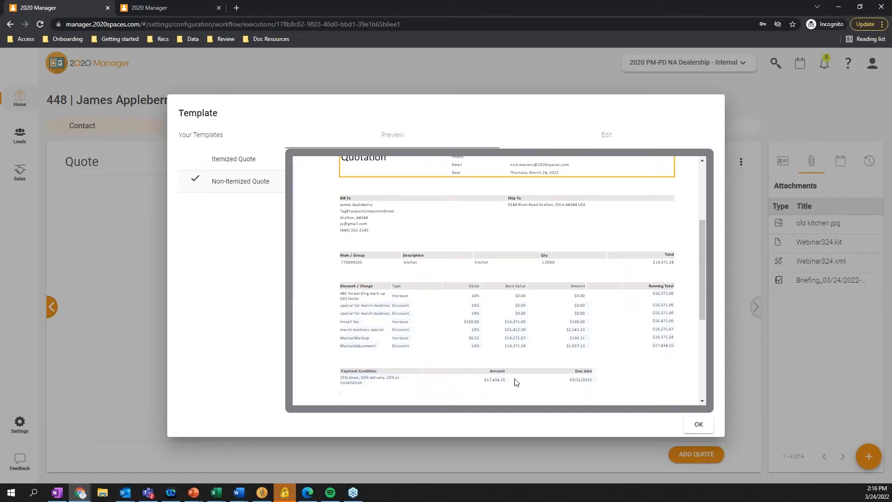
scroll(672, 366, "up", 3)
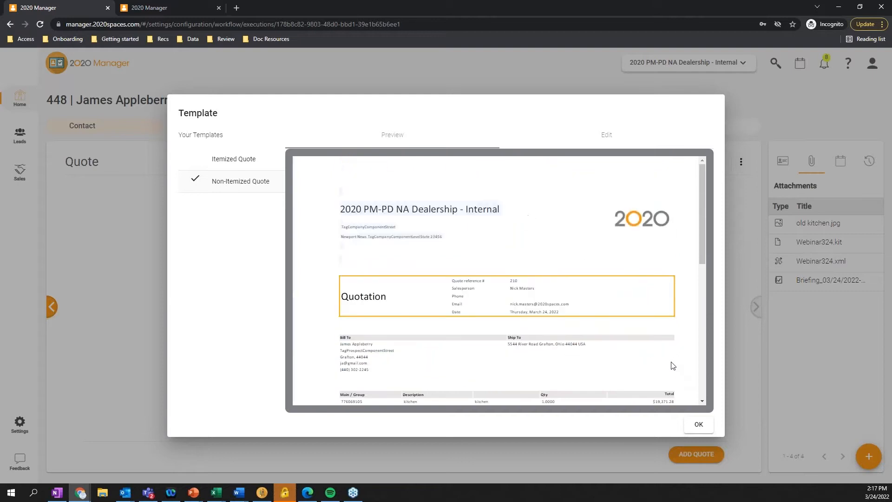
left_click(697, 424)
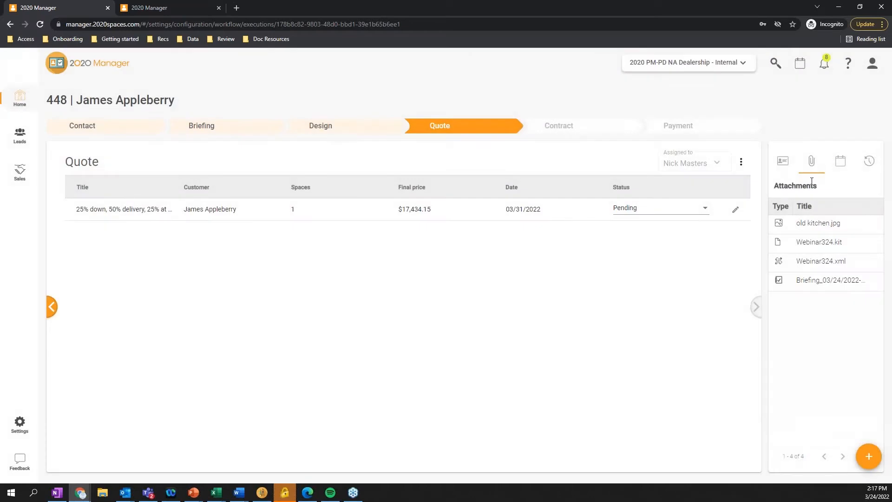
left_click(816, 165)
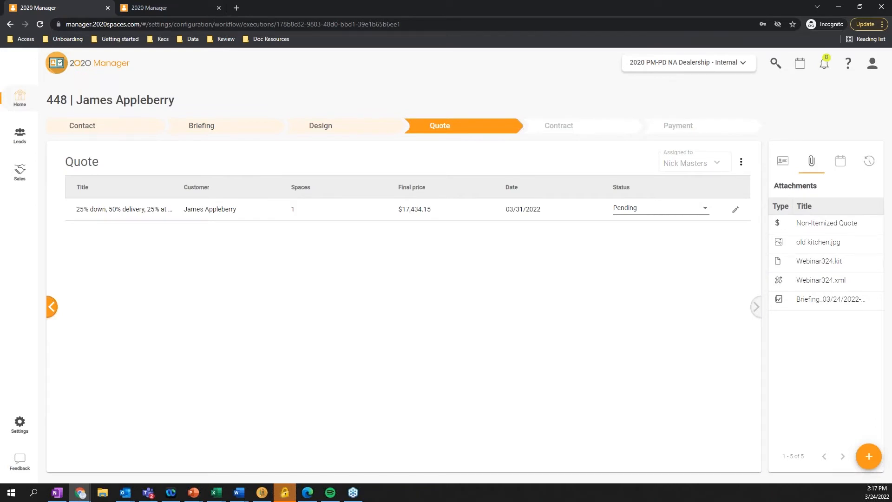
Open the sales Operations settings and look through the list of existing markups and discounts
key("alt+Tab")
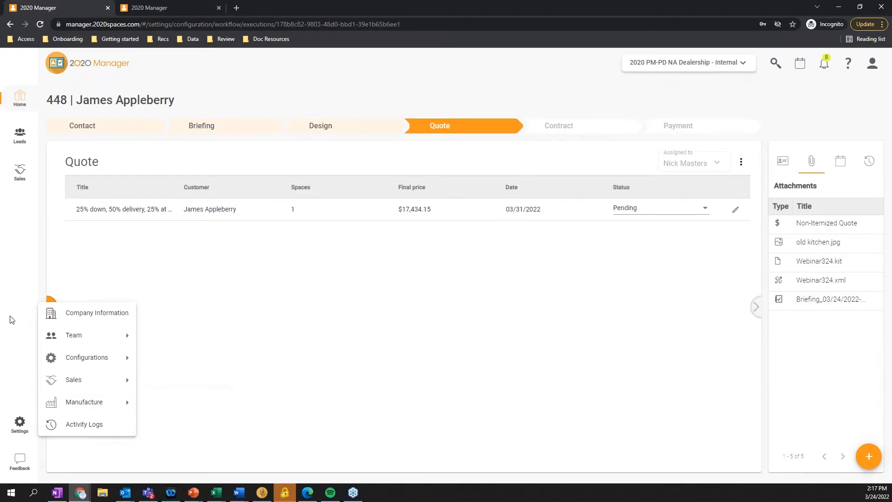
mouse_move(21, 135)
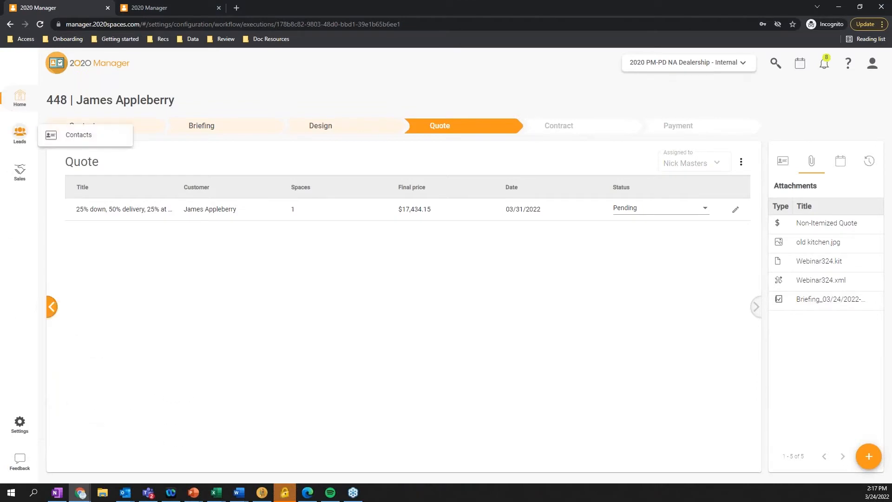
mouse_move(22, 177)
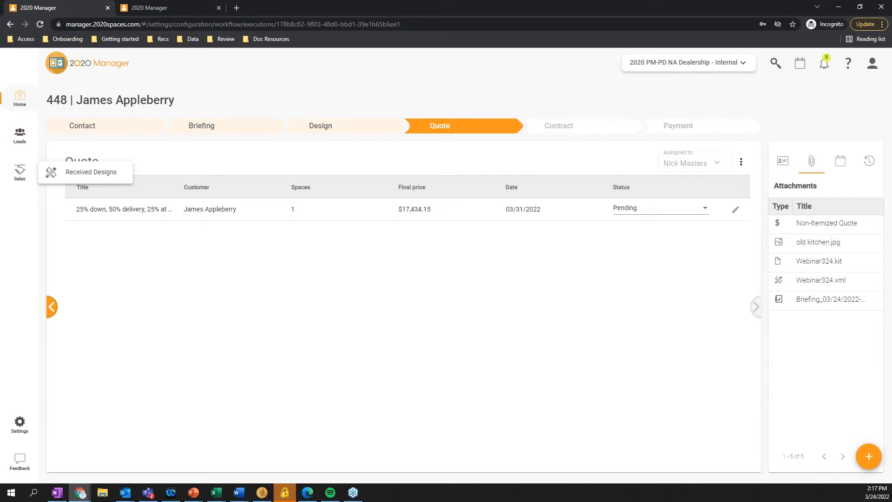
mouse_move(21, 423)
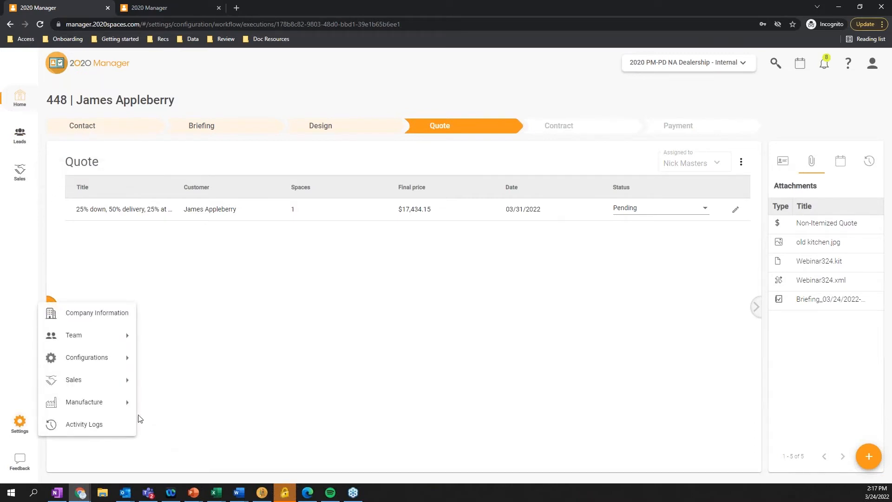
mouse_move(119, 390)
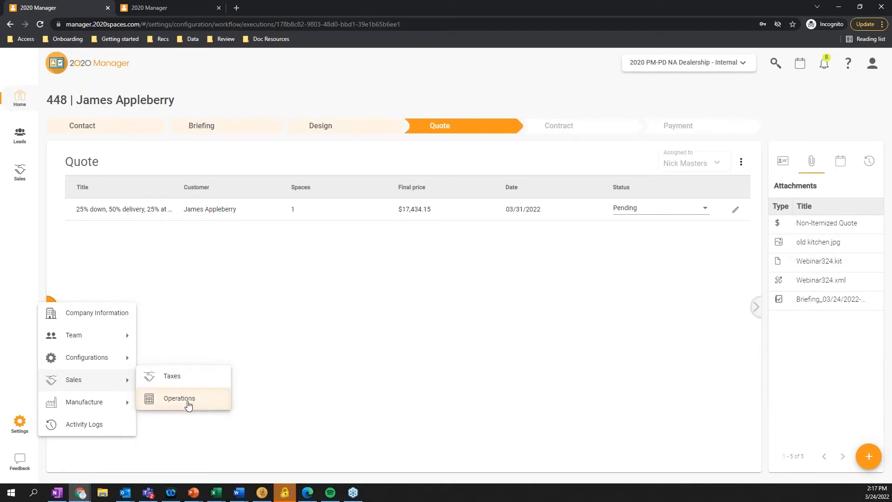
left_click(189, 405)
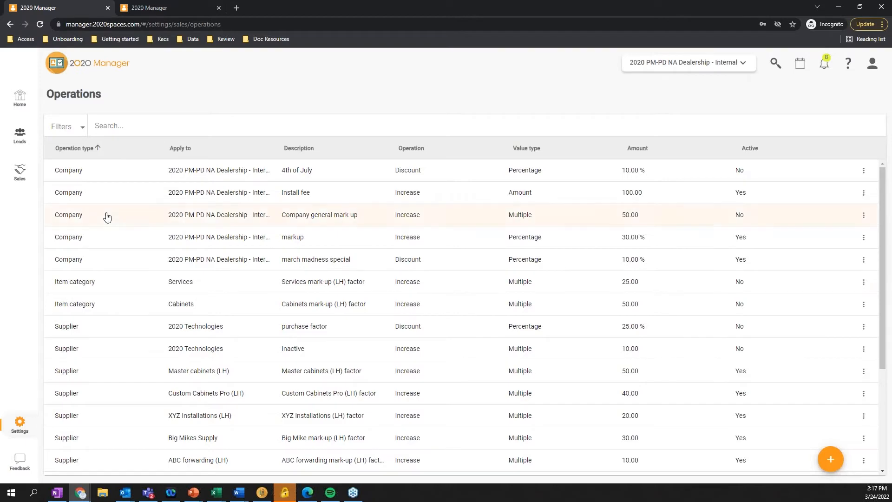
scroll(112, 241, "down", 3)
scroll(701, 396, "up", 3)
Start a new supplier operation for Choice Cabinets with the description March Madness
mouse_move(830, 461)
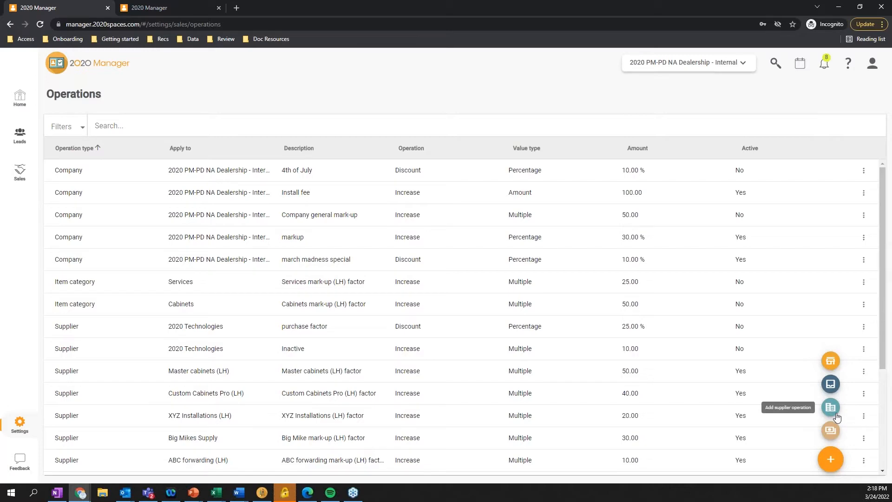
left_click(832, 409)
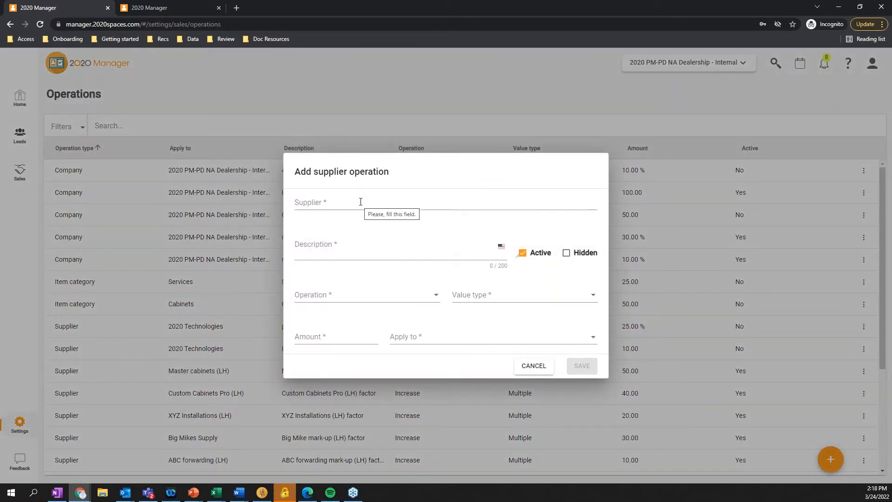
left_click(411, 201)
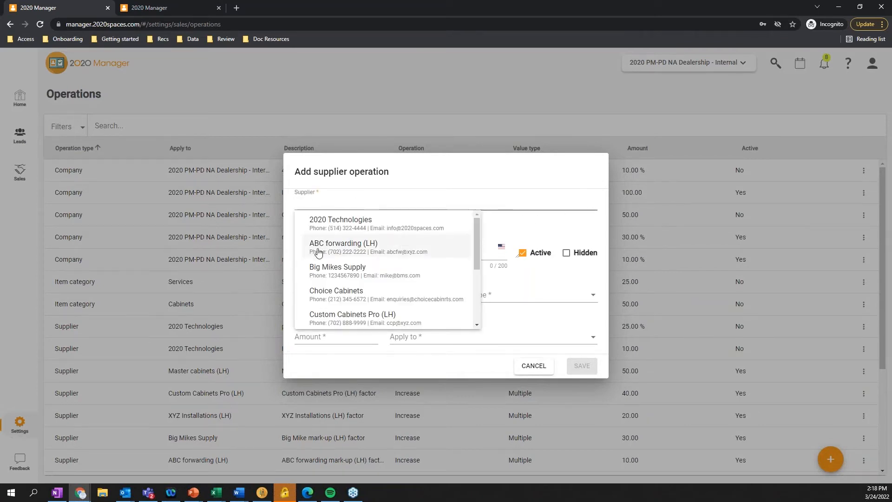
left_click(362, 302)
left_click(331, 247)
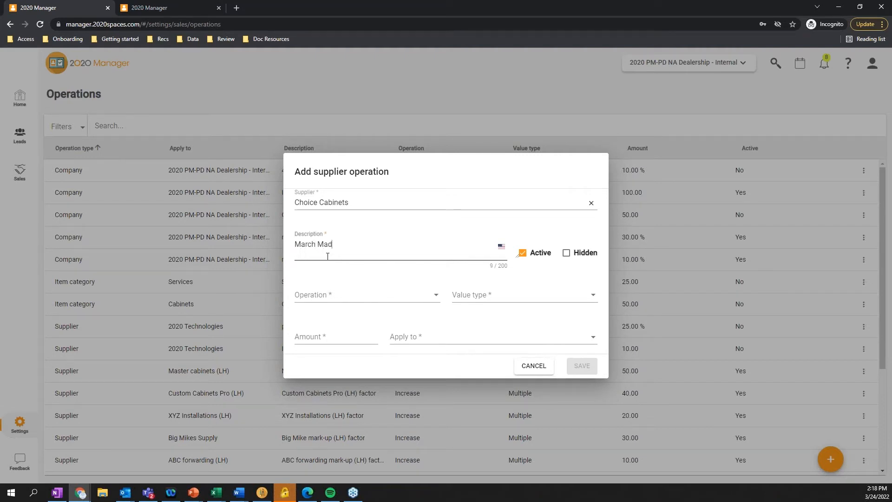
Define the supplier operation as a 10.00 % percentage discount applied to spaces and additional items, and save it
left_click(398, 294)
left_click(348, 297)
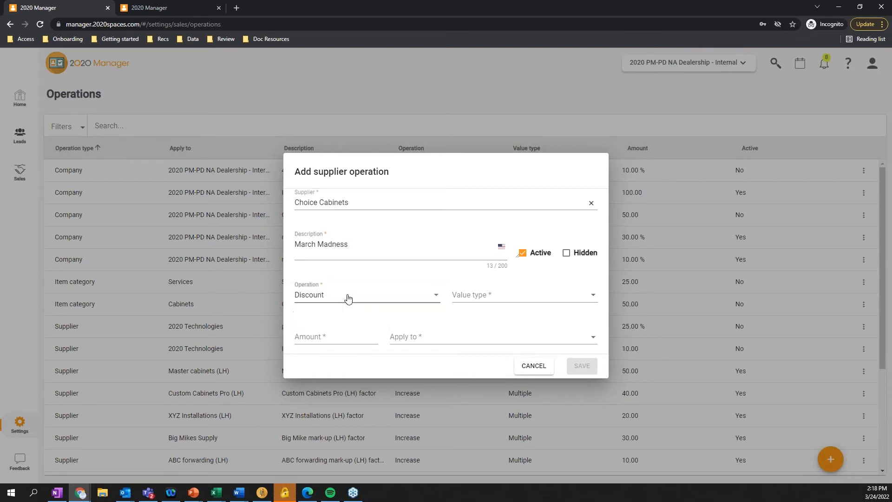
left_click(515, 295)
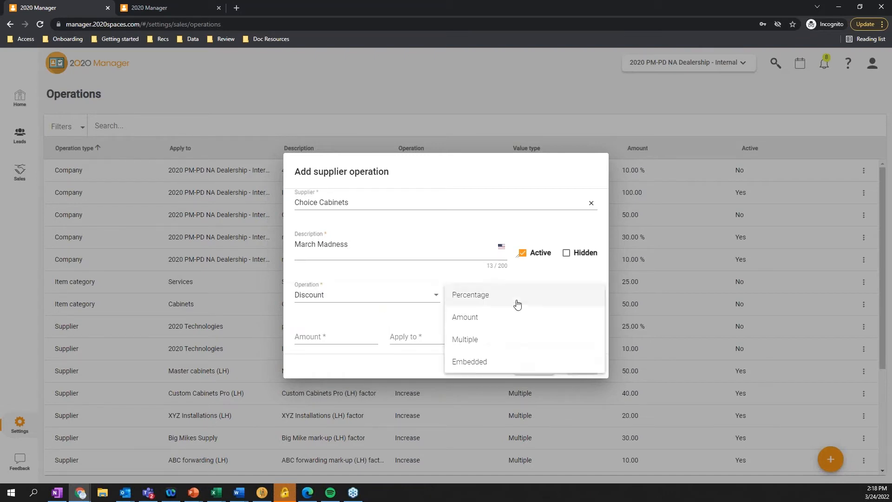
left_click(486, 297)
left_click(317, 336)
type("0.10")
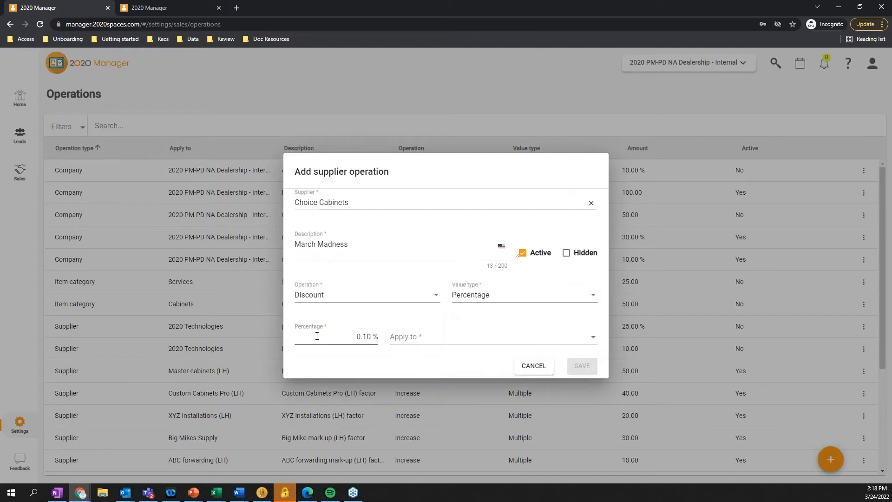
left_click(475, 336)
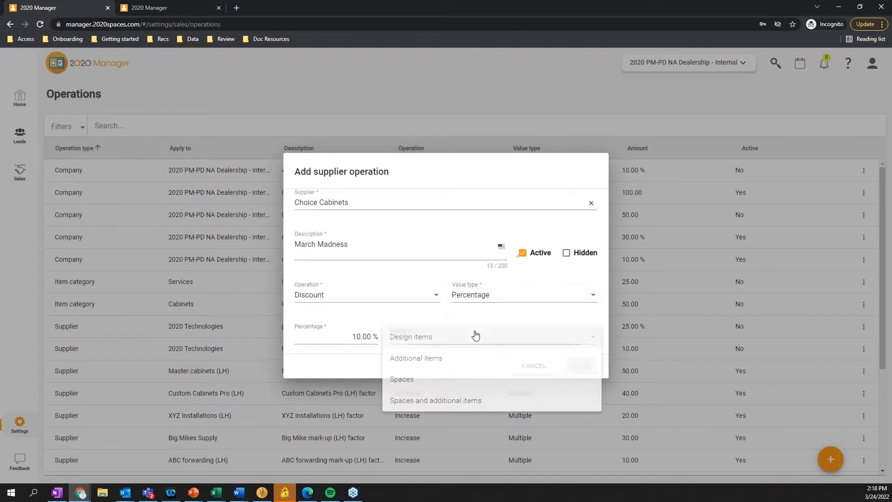
left_click(418, 408)
left_click(584, 367)
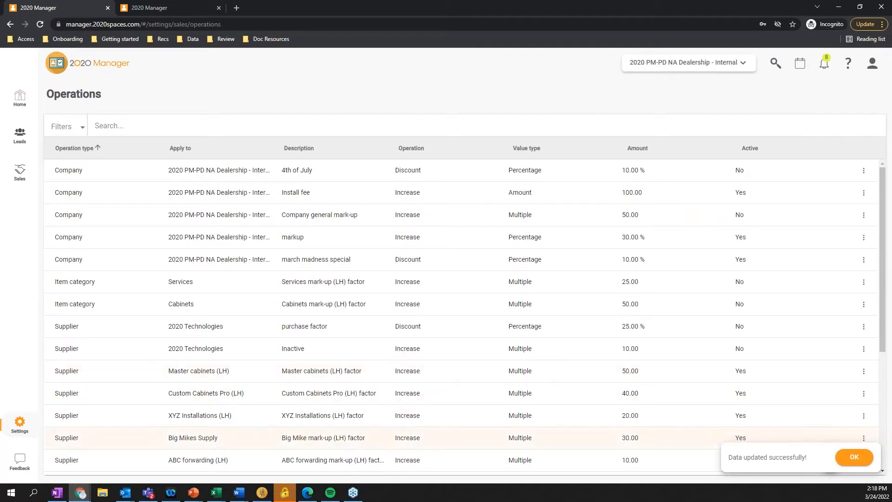
Reopen the client's project at the Quote stage from Home and set its quote status to Approved
left_click(11, 100)
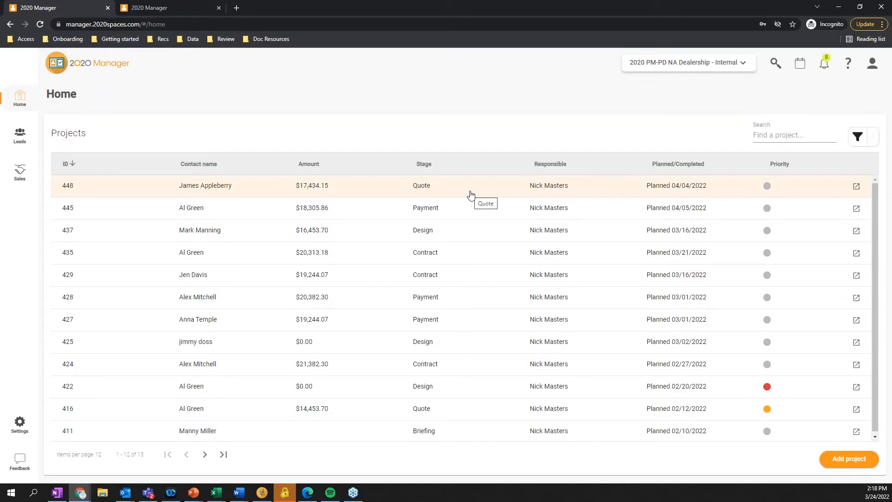
left_click(470, 194)
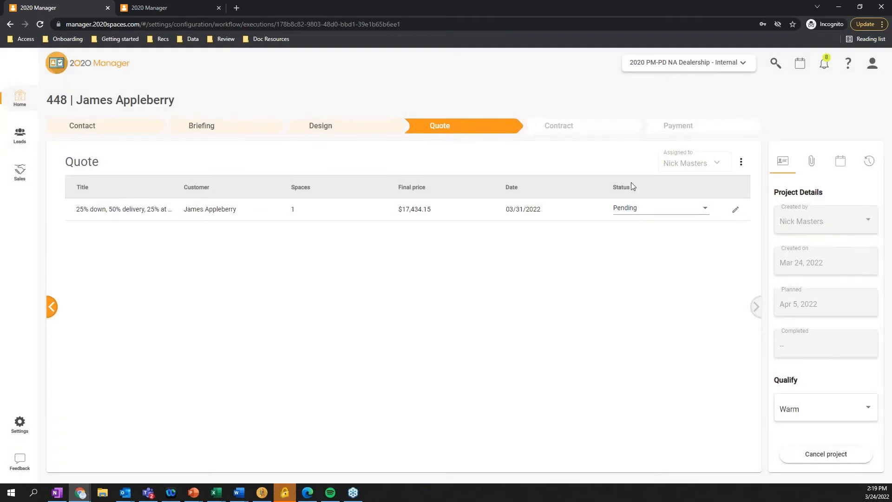
left_click(686, 208)
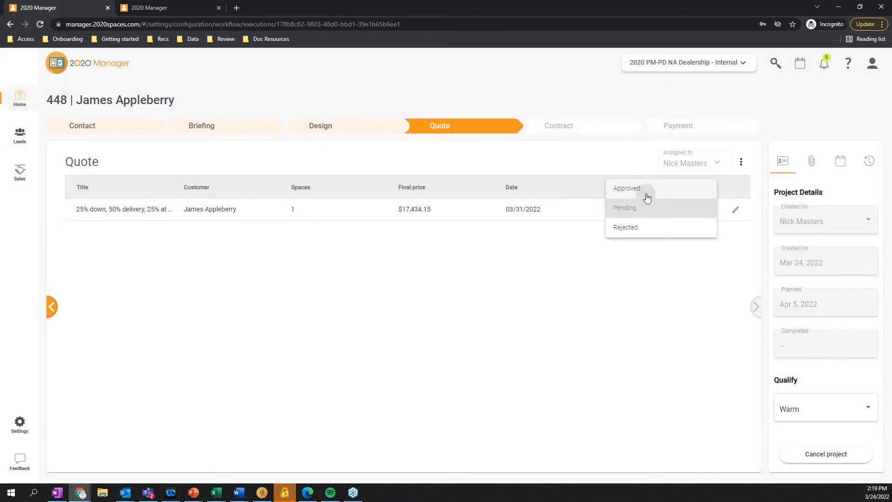
left_click(647, 191)
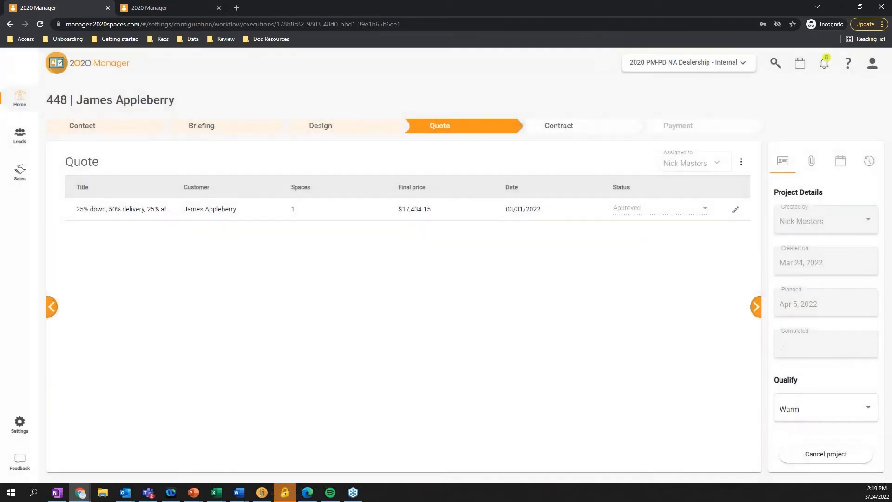
Move the project to the Contract stage, preview Contract (template), and generate the contract from it
left_click(557, 125)
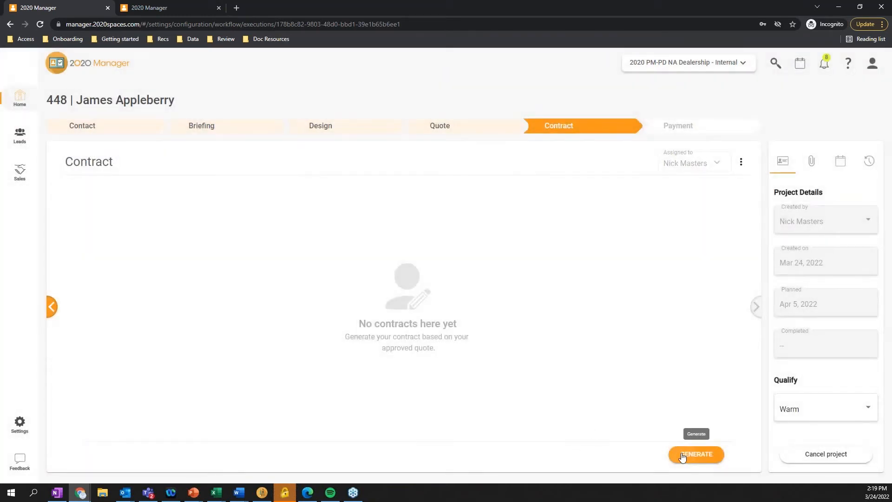
left_click(681, 455)
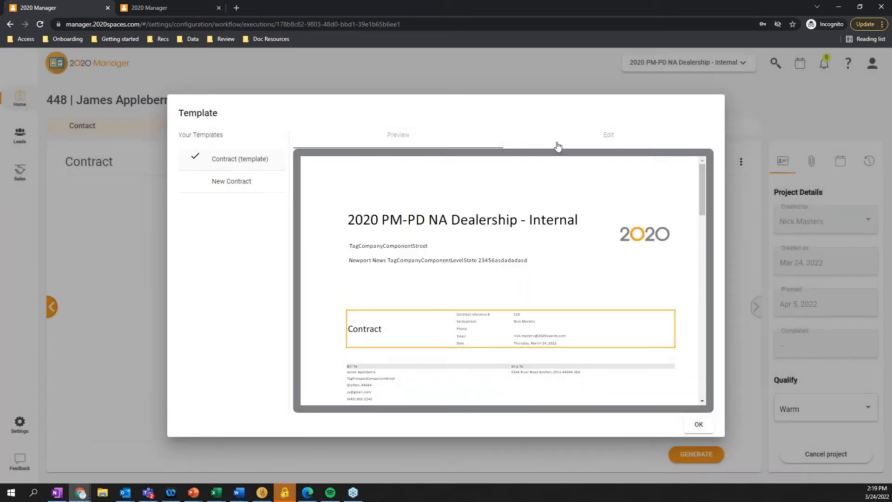
scroll(510, 310, "down", 3)
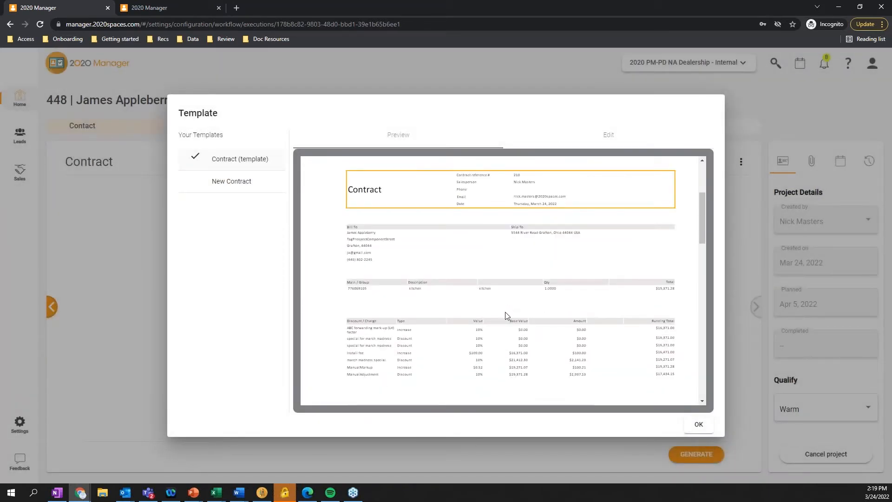
scroll(418, 251, "down", 7)
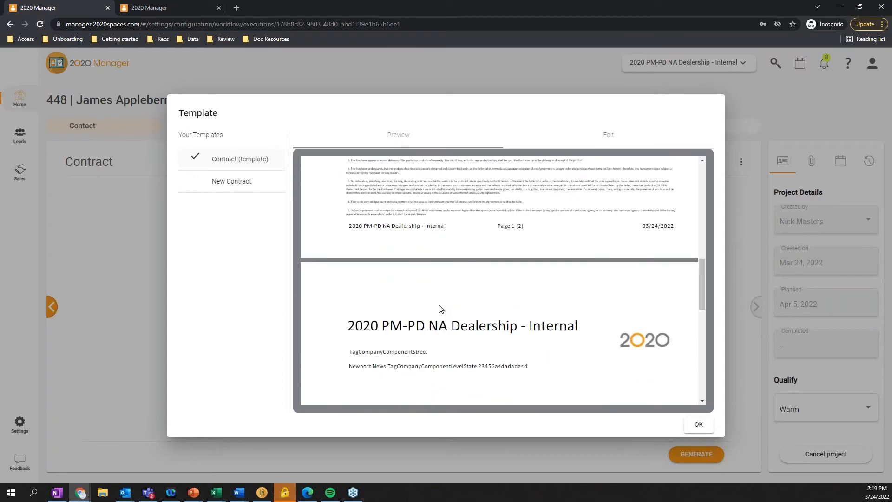
scroll(418, 279, "up", 4)
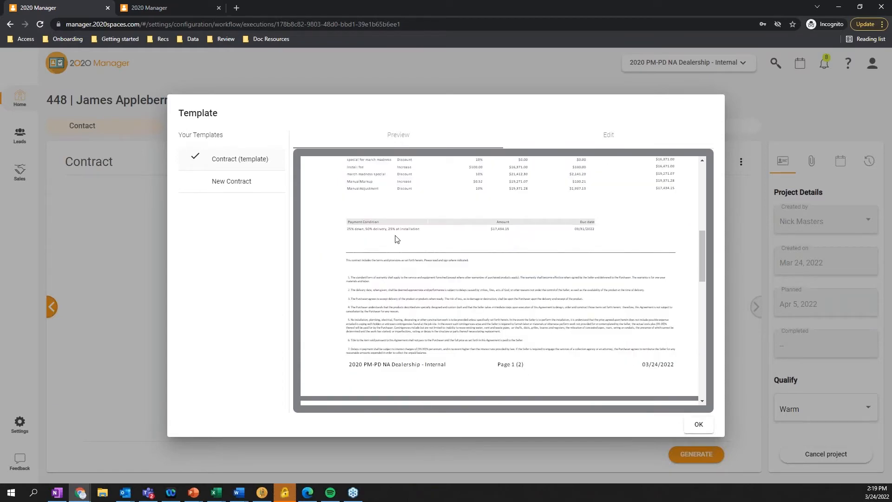
scroll(371, 270, "down", 1)
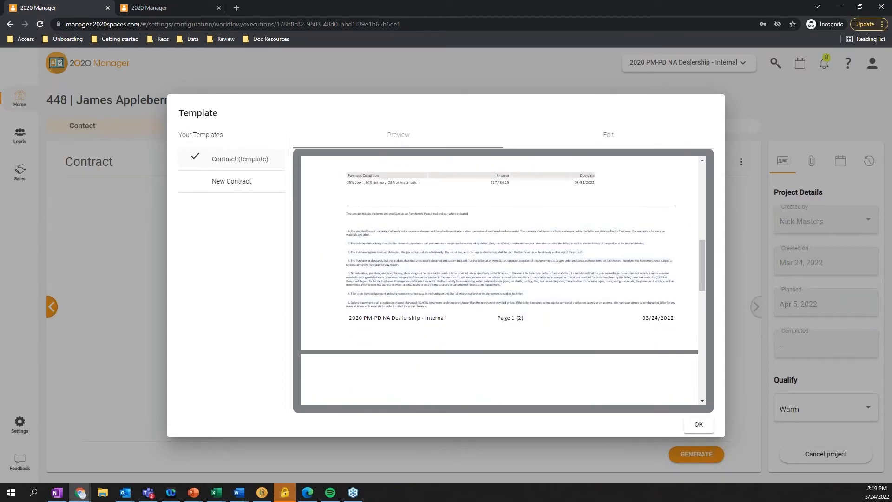
scroll(436, 363, "down", 10)
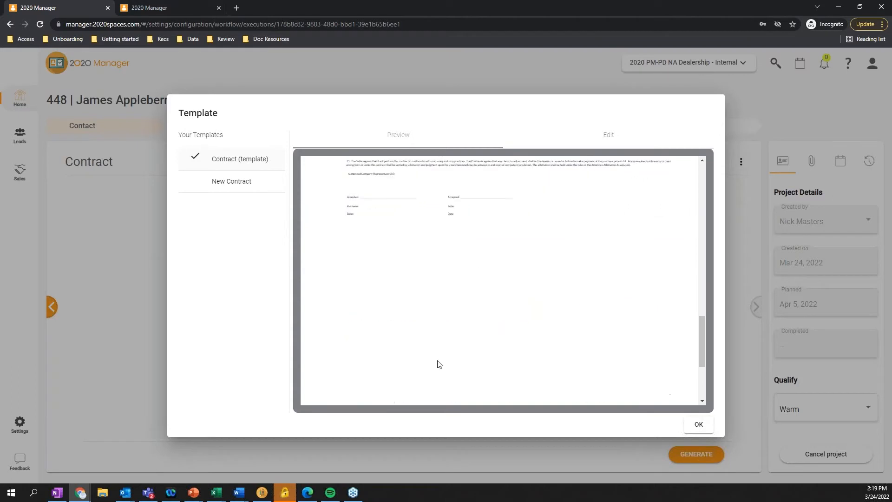
scroll(442, 284, "up", 2)
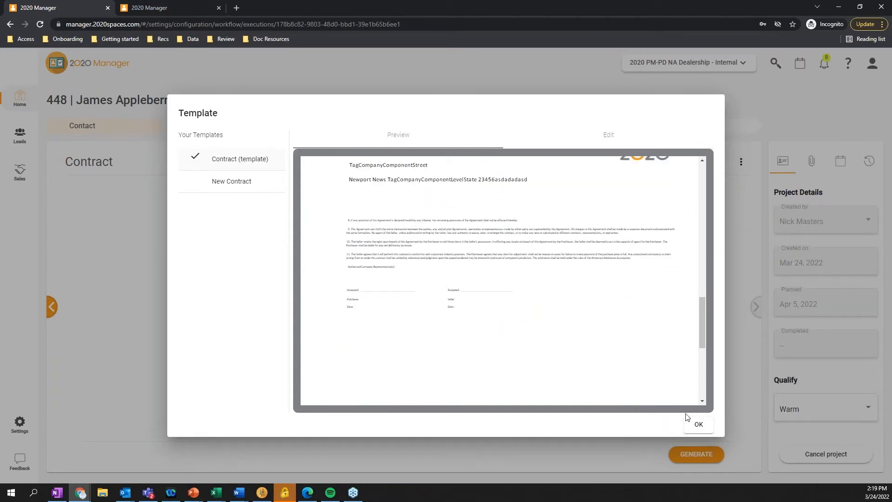
left_click(699, 425)
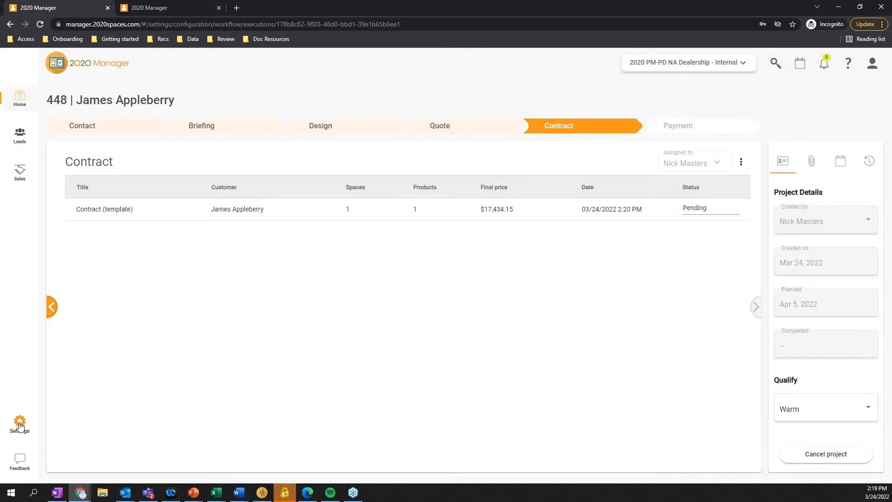
Open Contract (template) for editing from the document configuration settings and review its body from the data tags to the terms
left_click(19, 423)
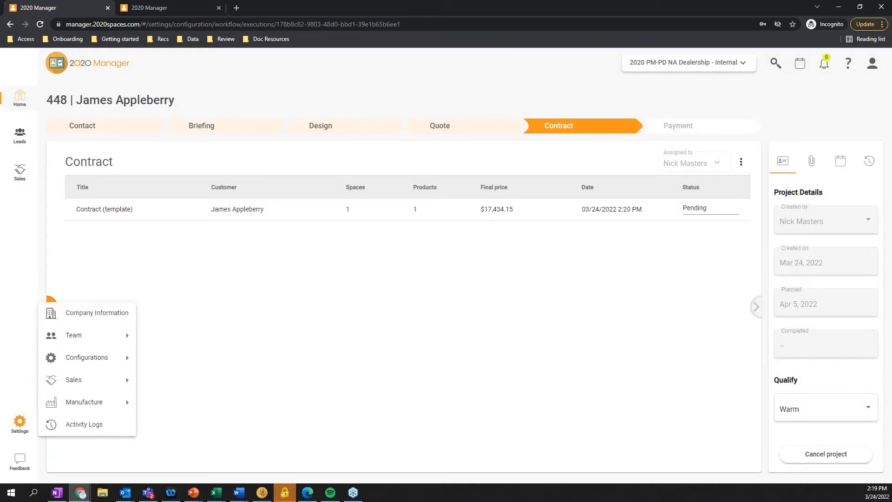
mouse_move(112, 358)
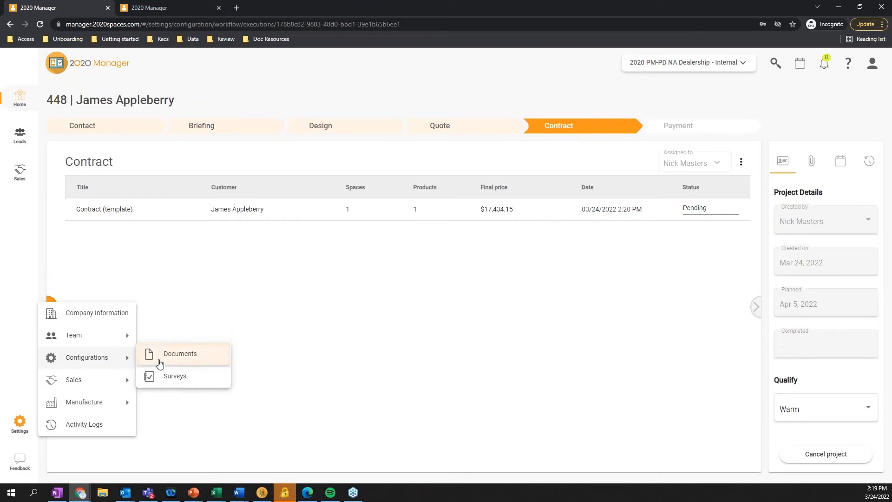
left_click(165, 363)
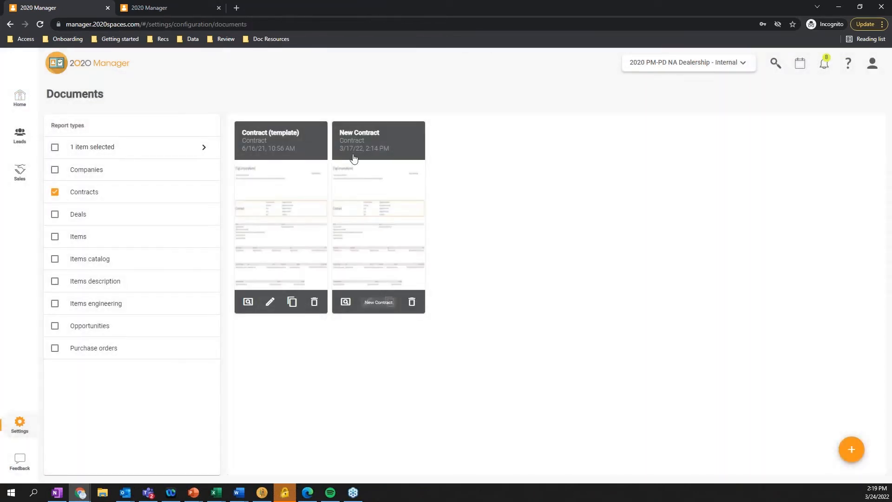
left_click(269, 303)
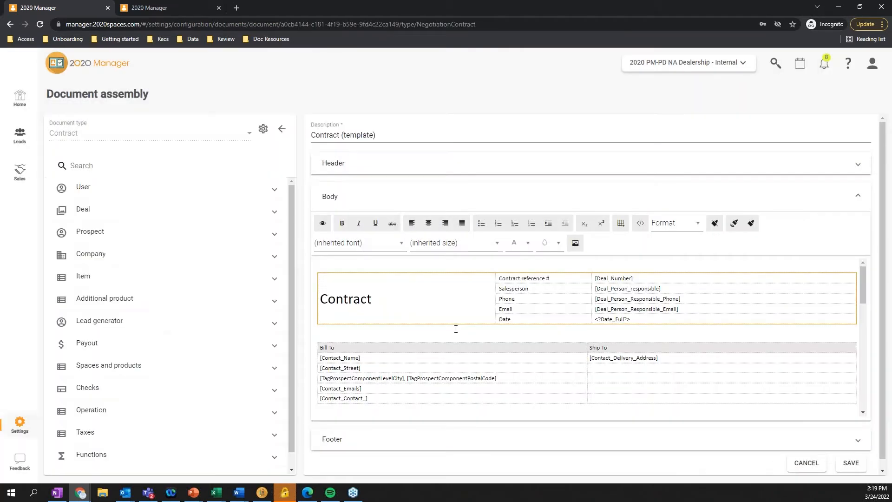
scroll(494, 314, "down", 1)
scroll(494, 314, "up", 2)
scroll(420, 354, "down", 1)
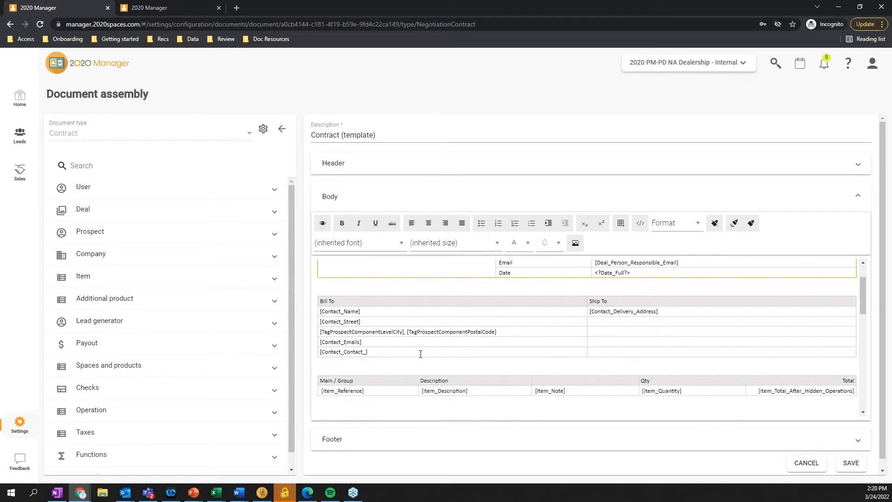
scroll(524, 344, "down", 2)
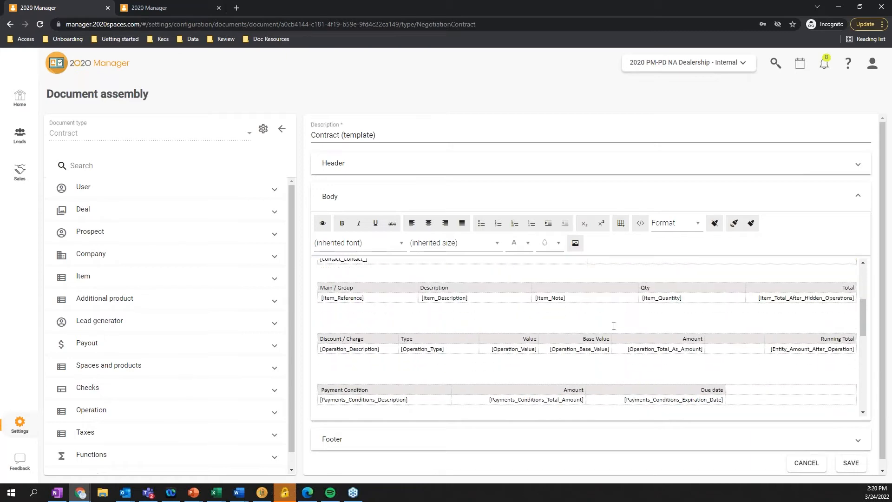
scroll(594, 343, "down", 3)
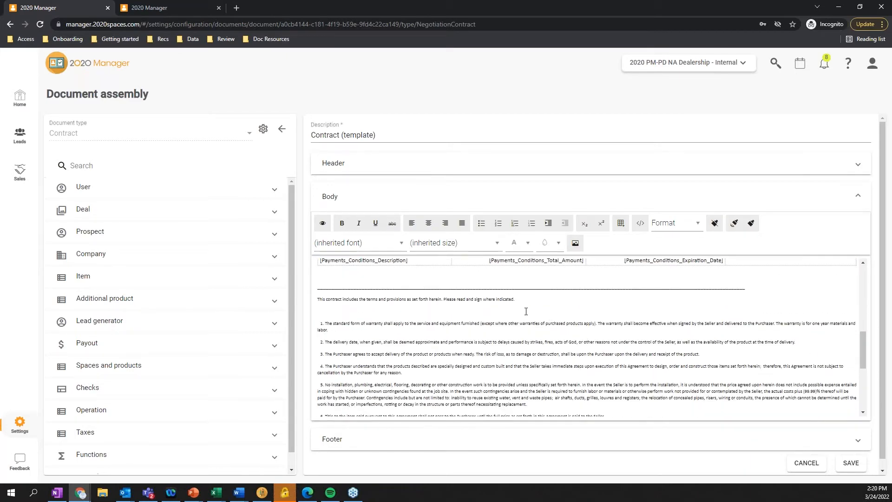
scroll(526, 310, "down", 1)
scroll(482, 325, "down", 2)
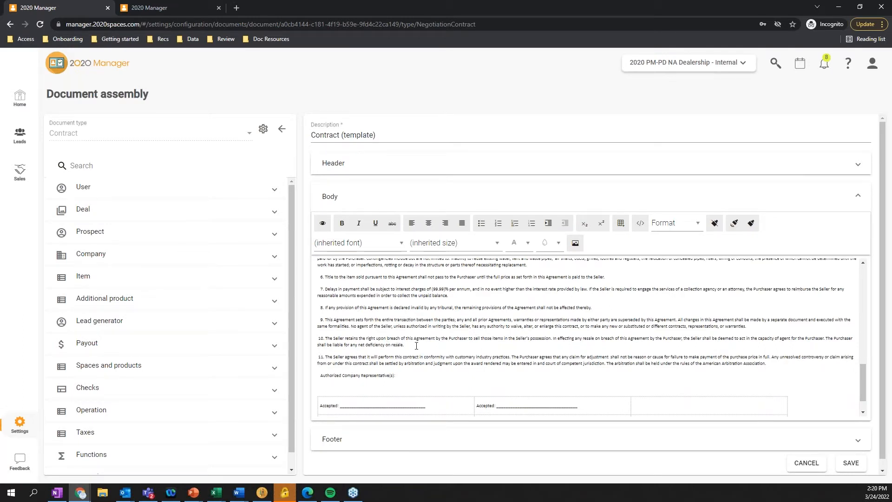
Add the clause "12. No Refunds" below clause 11 in the contract template's body and save the template
left_click(341, 302)
scroll(341, 303, "up", 2)
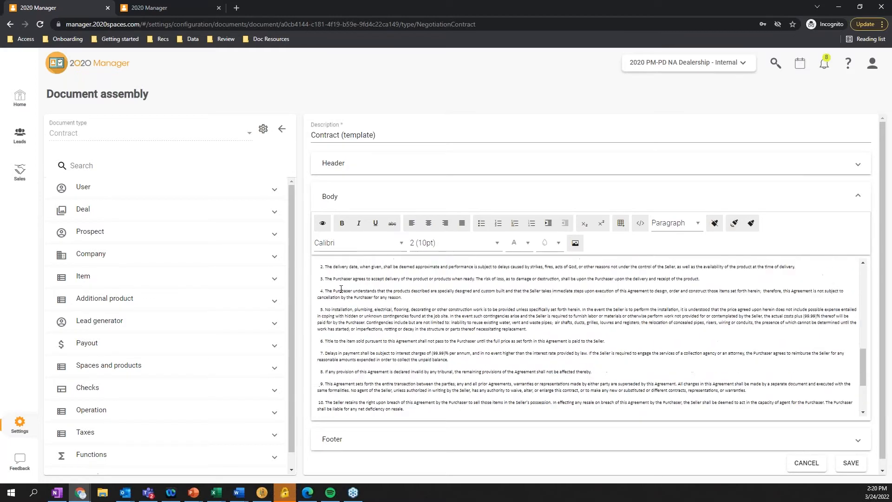
scroll(571, 329, "down", 3)
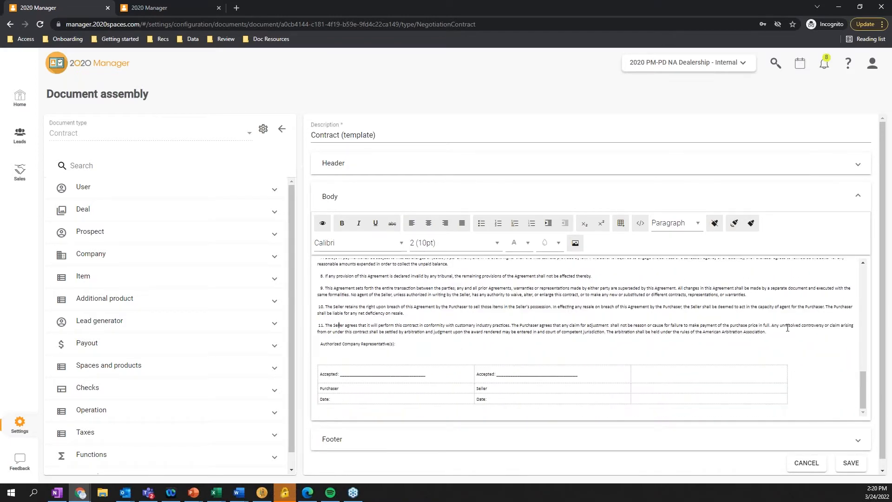
key("Return")
key("Return")
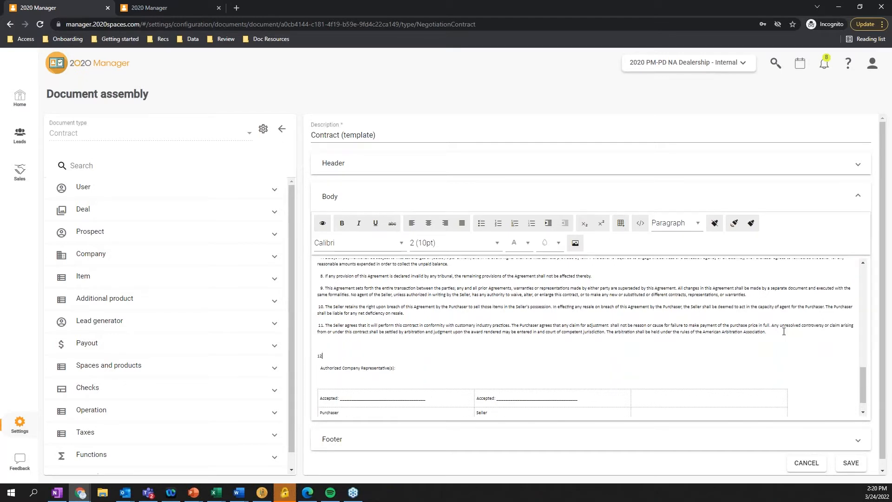
type("12. No R")
key("BackSpace")
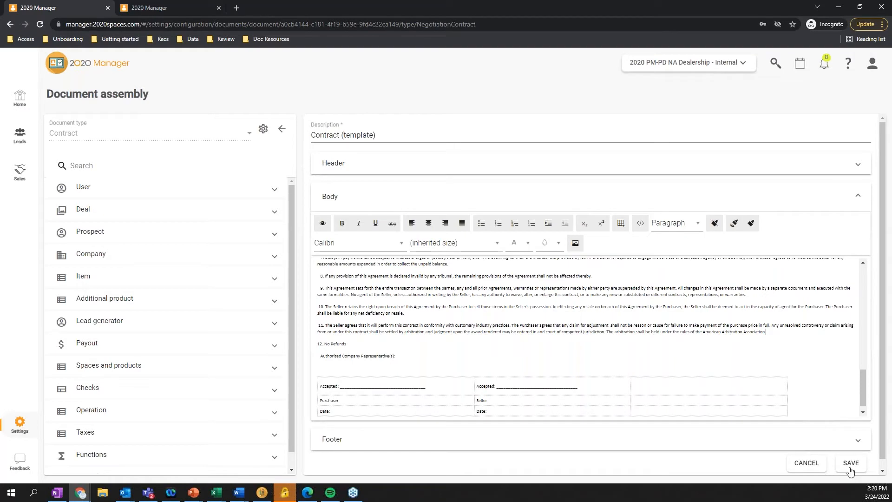
left_click(851, 463)
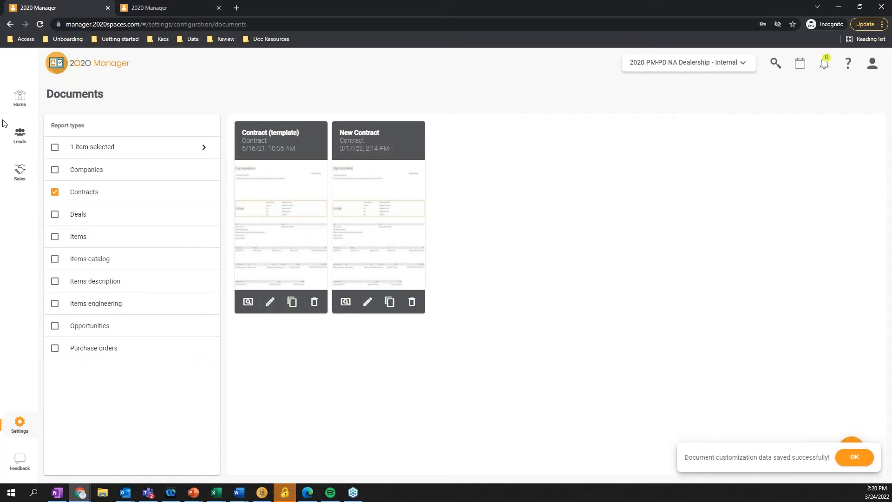
Return to Home, open the calendar, look over the current week's appointments, and include a third participant in the view
left_click(20, 98)
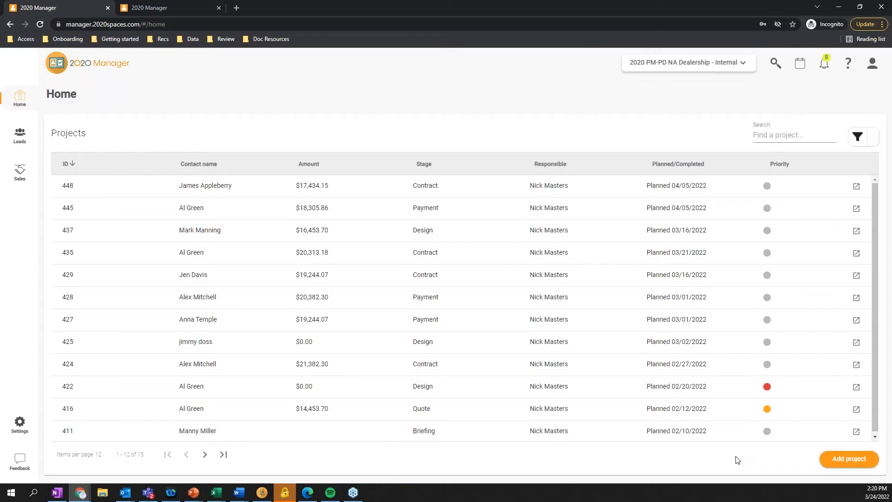
left_click(802, 68)
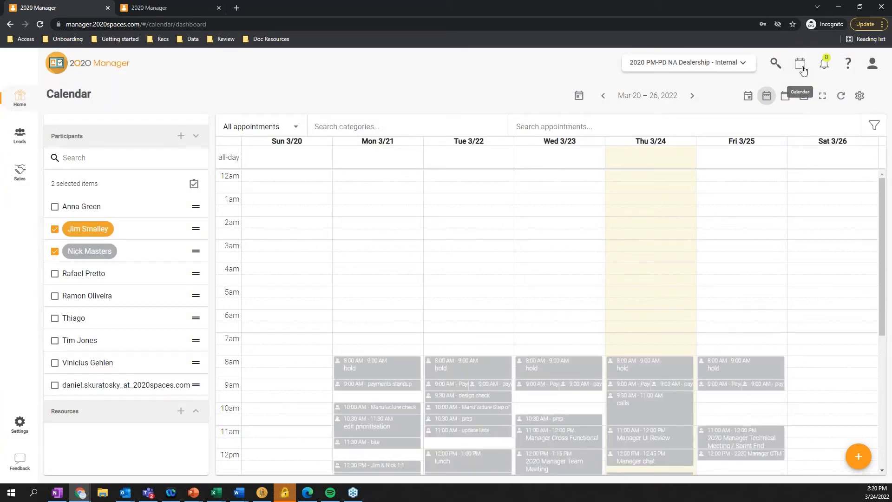
scroll(653, 304, "down", 2)
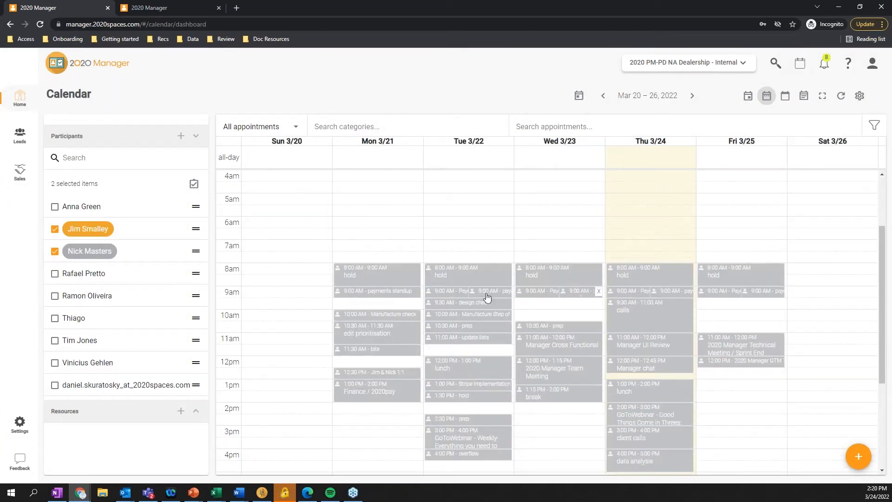
left_click(55, 231)
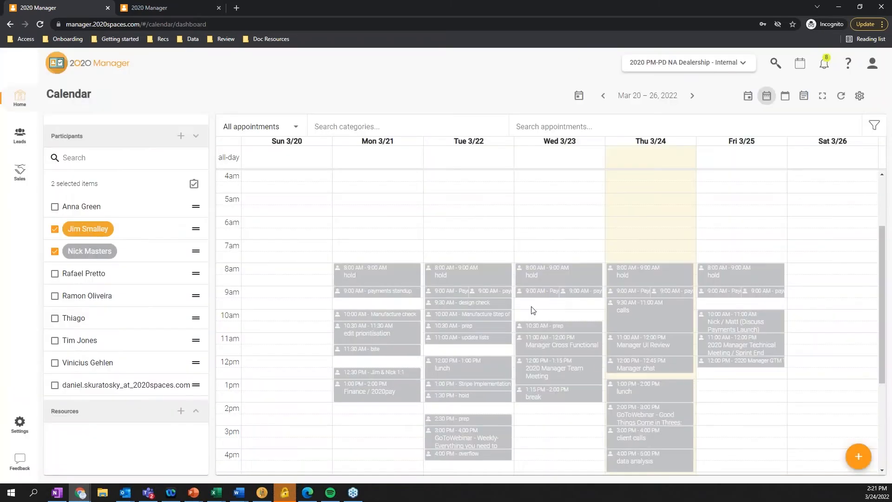
scroll(556, 310, "down", 2)
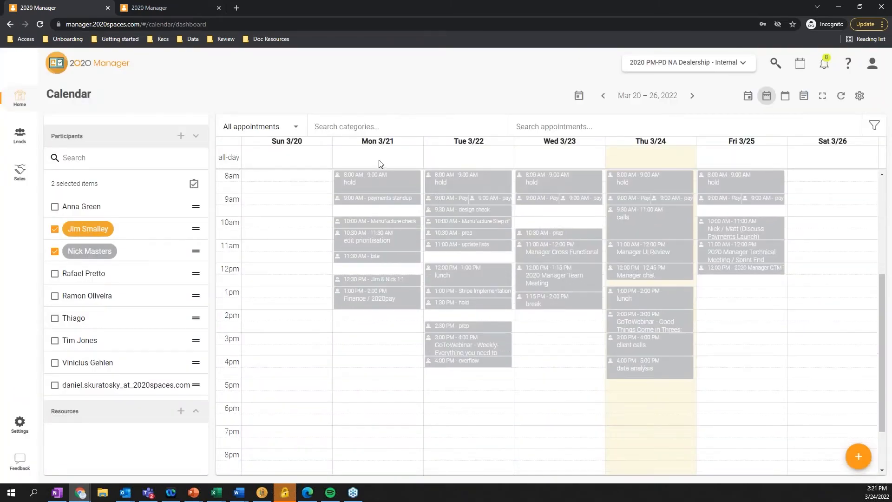
scroll(416, 232, "up", 1)
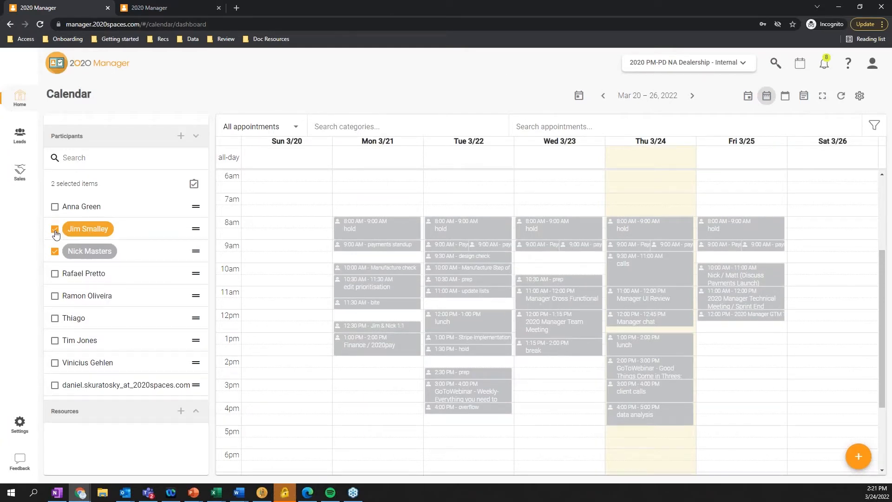
left_click(54, 273)
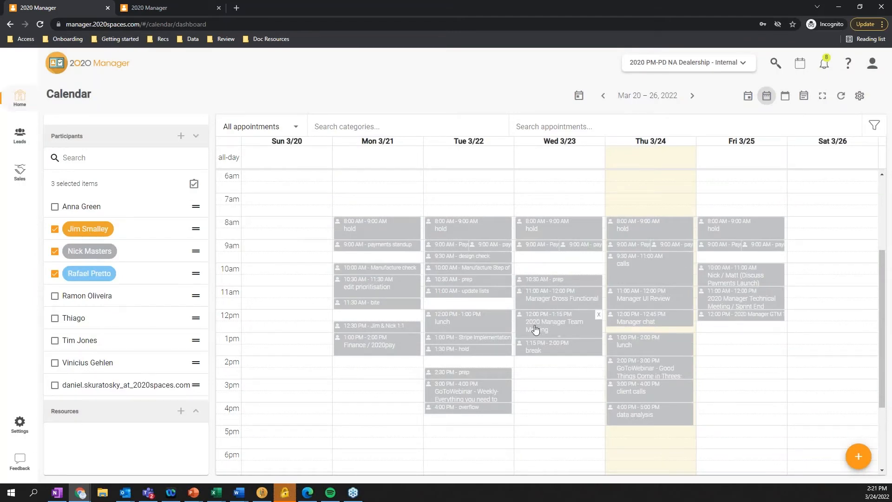
Start a new calendar appointment titled "install" and set its start date to 03/31/2022
mouse_move(859, 460)
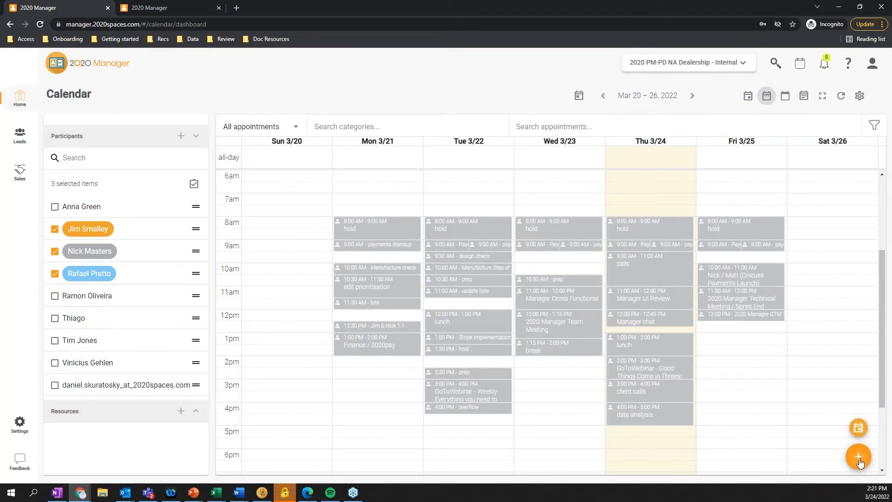
left_click(857, 428)
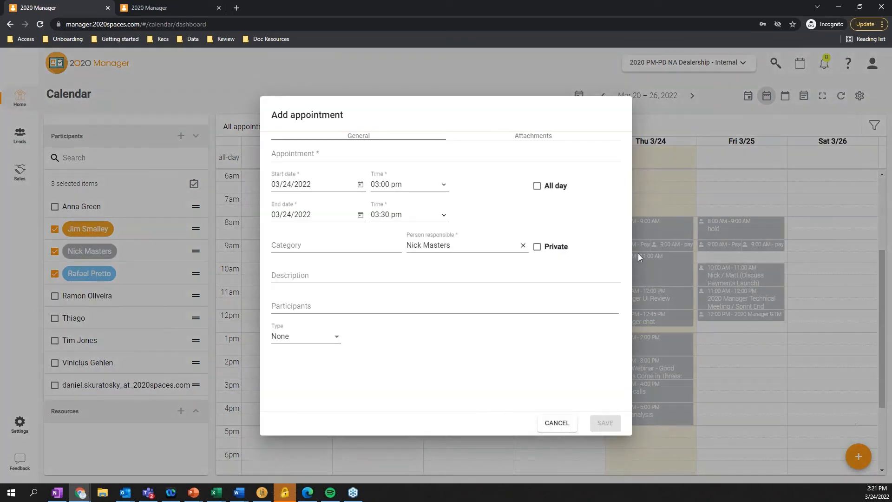
left_click(319, 153)
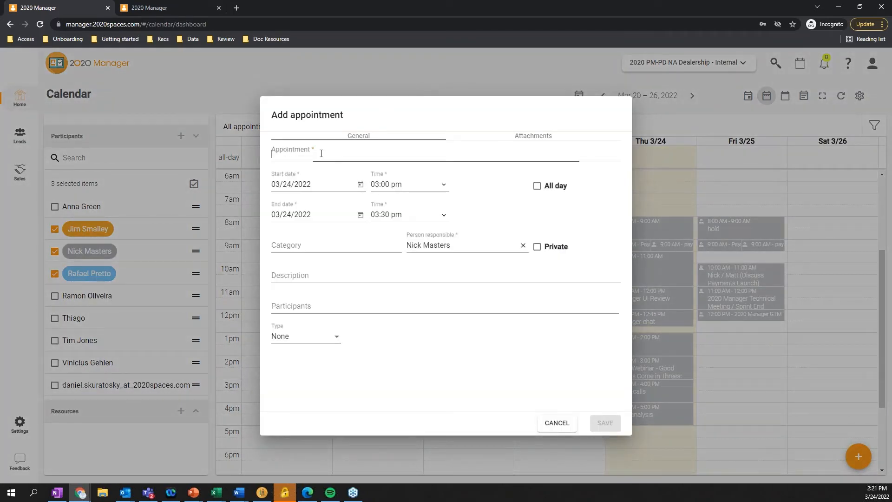
type("install")
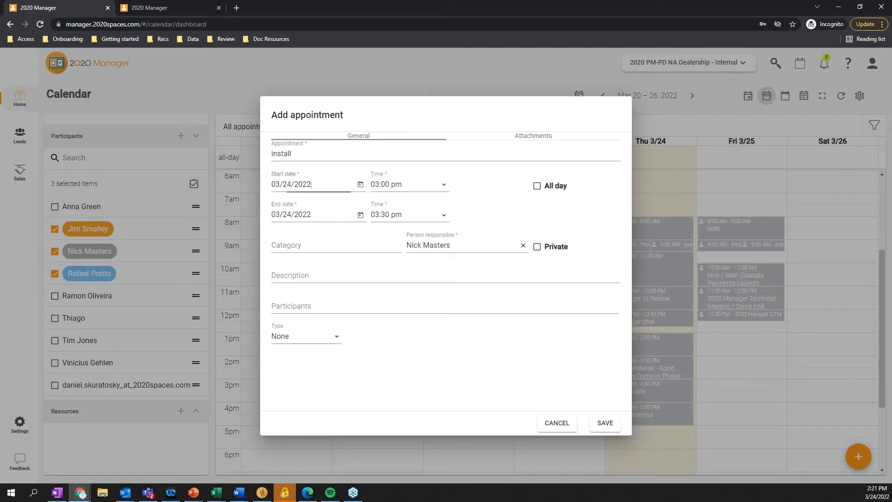
left_click(360, 184)
left_click(358, 343)
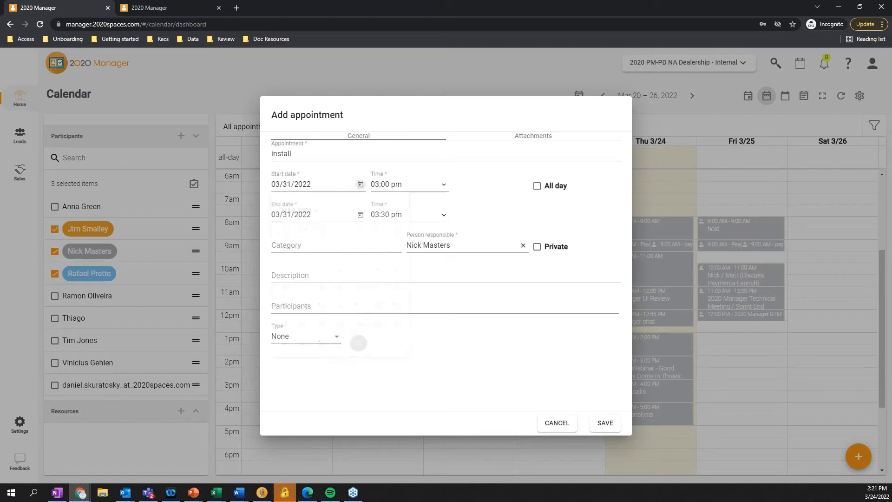
Set the appointment's type to Project, link it to the client's kitchen project, and save the appointment
left_click(343, 277)
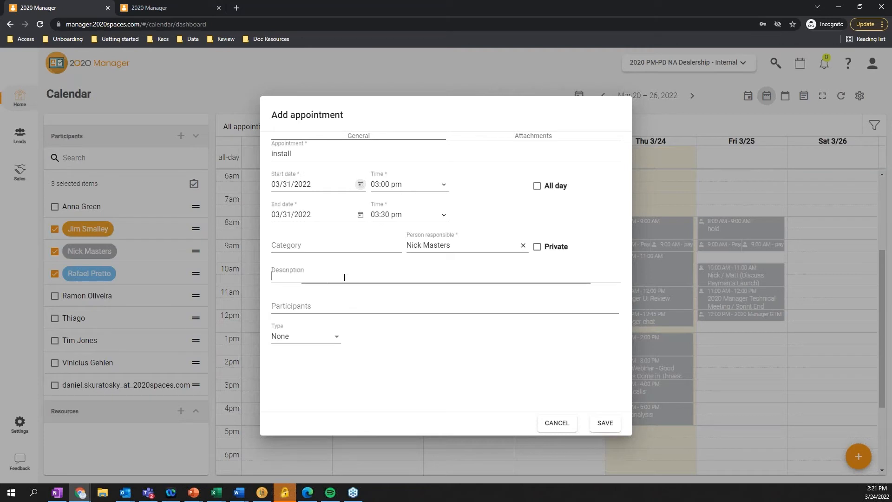
left_click(326, 308)
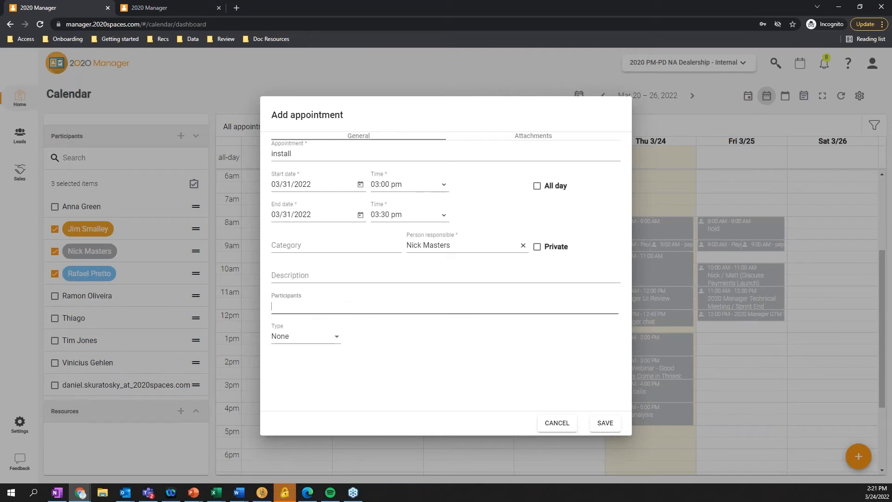
left_click(335, 337)
left_click(325, 383)
left_click(384, 338)
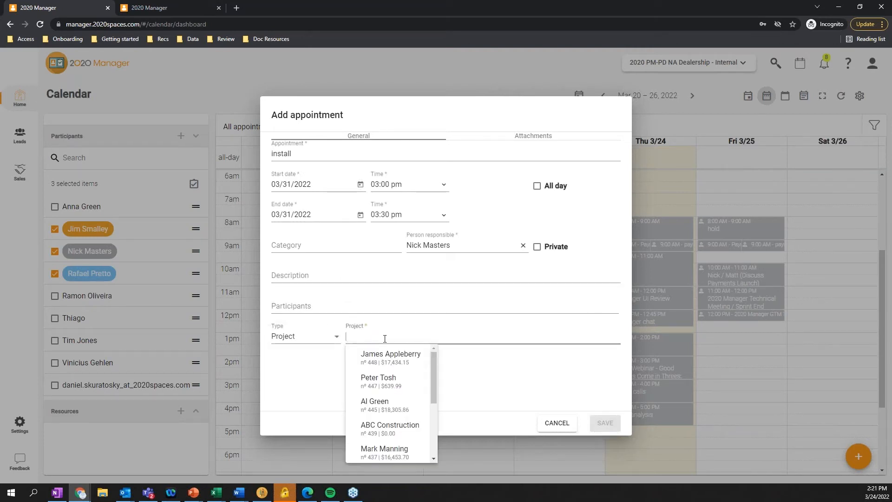
left_click(396, 366)
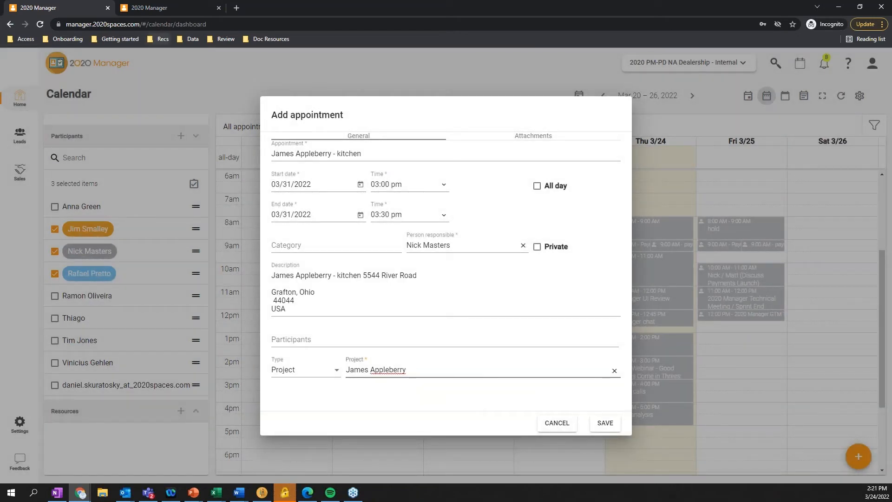
left_click(605, 422)
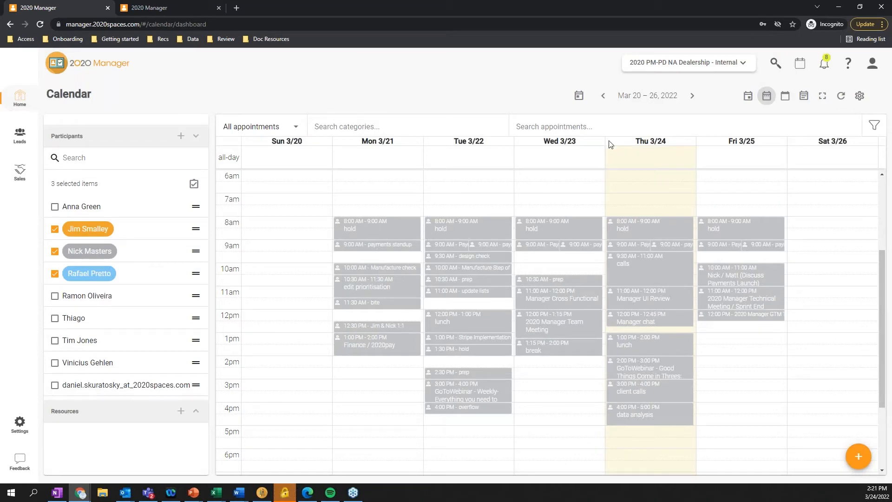
Check the saved appointment in the following week's calendar and from the client project's appointment list, viewing and closing its details
left_click(694, 95)
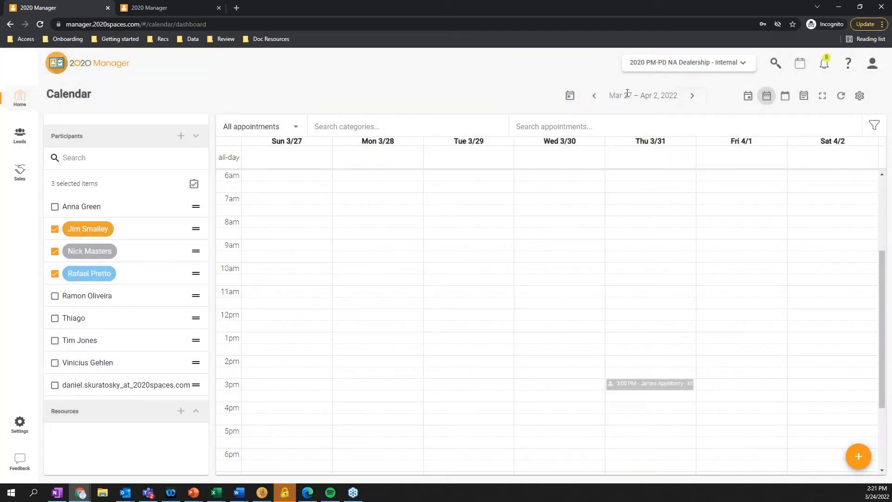
left_click(593, 96)
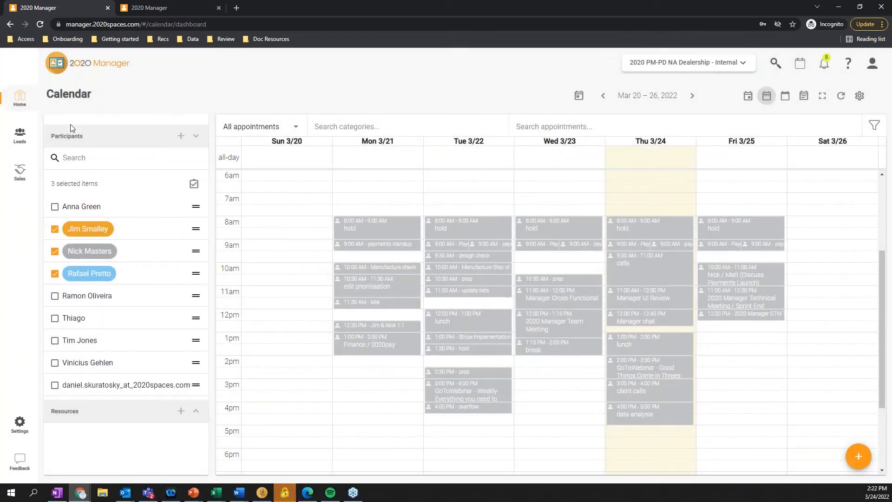
left_click(19, 97)
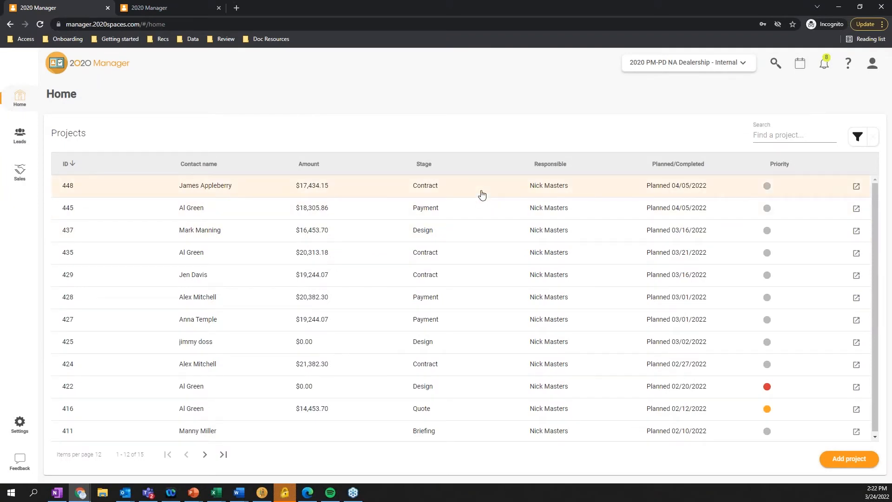
left_click(482, 195)
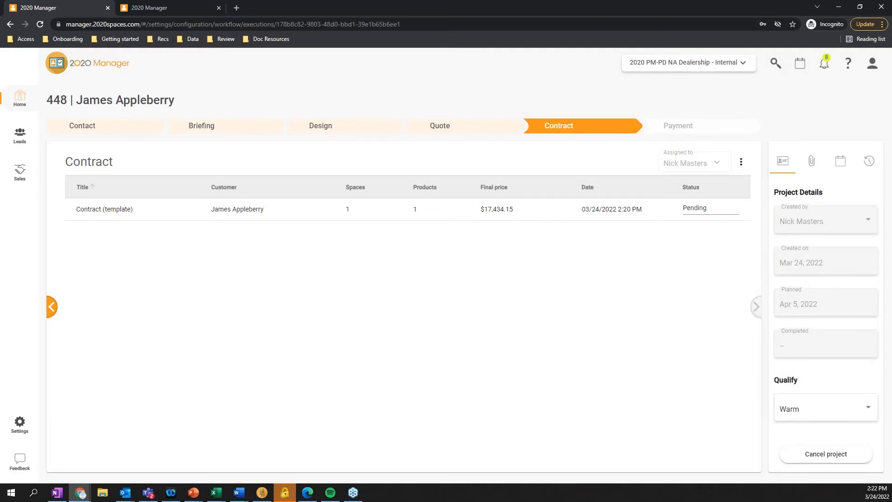
left_click(840, 163)
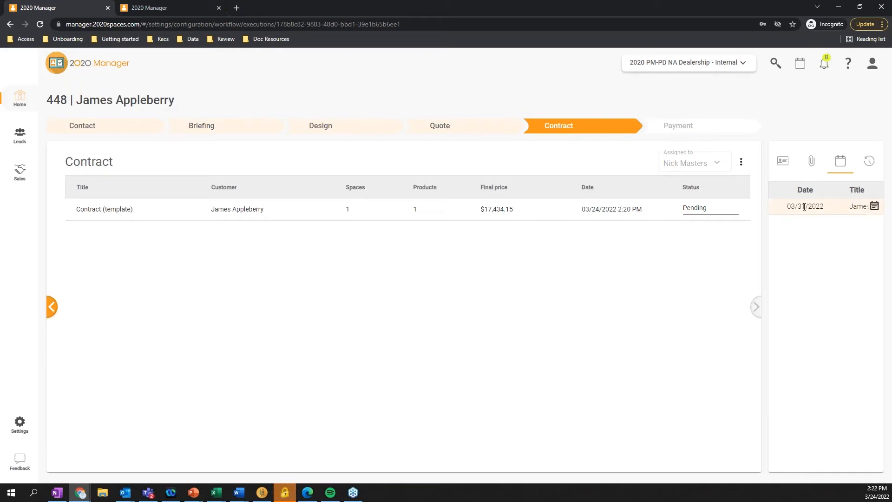
left_click(874, 206)
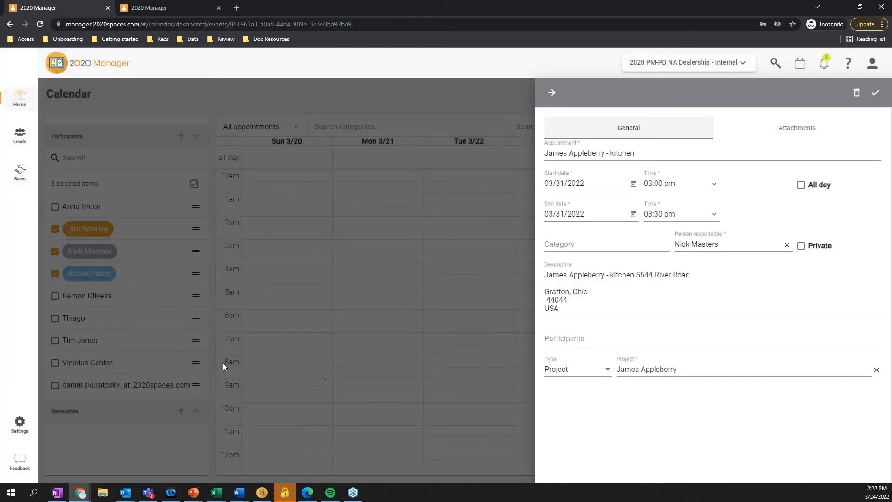
left_click(552, 93)
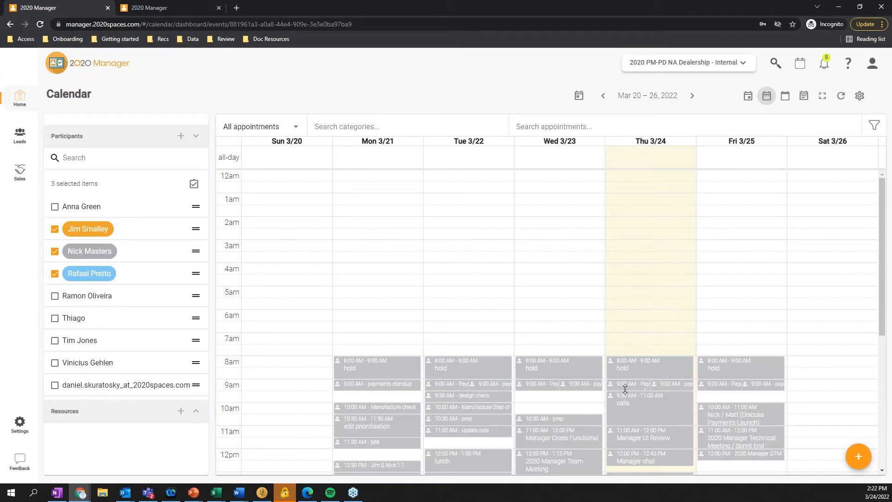
Review the appointment reminders in the notifications list and close it
scroll(650, 407, "down", 2)
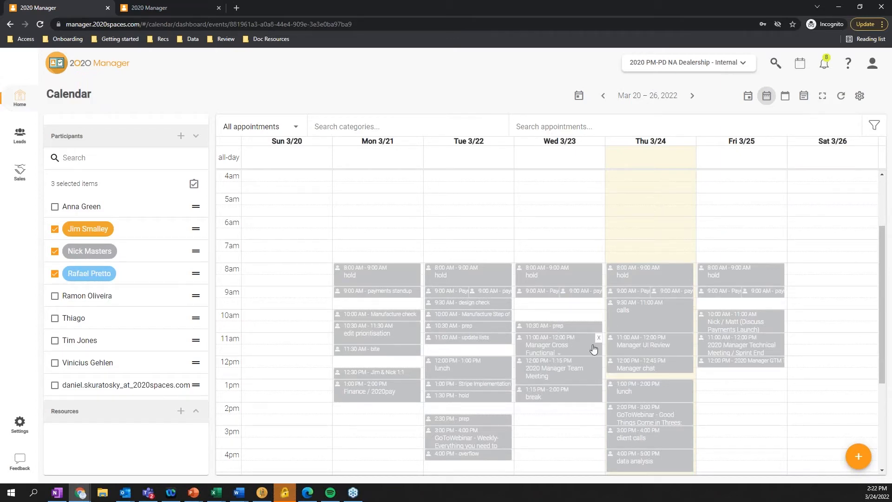
left_click(823, 63)
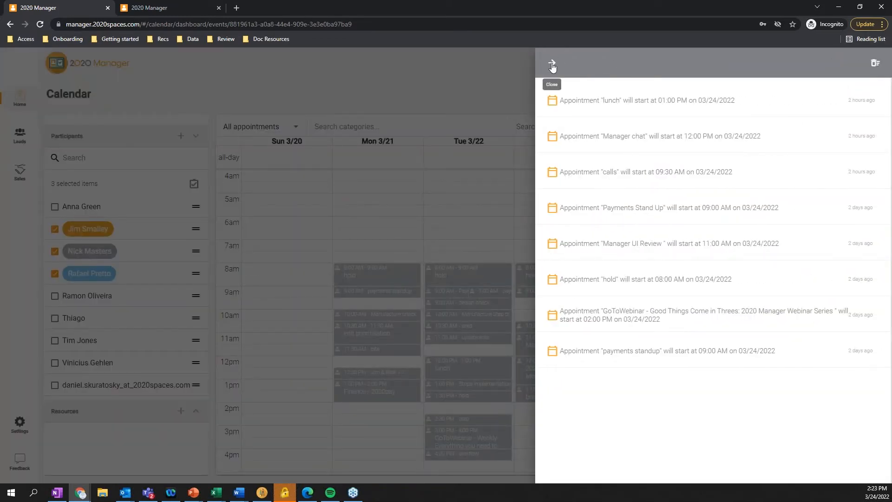
left_click(552, 67)
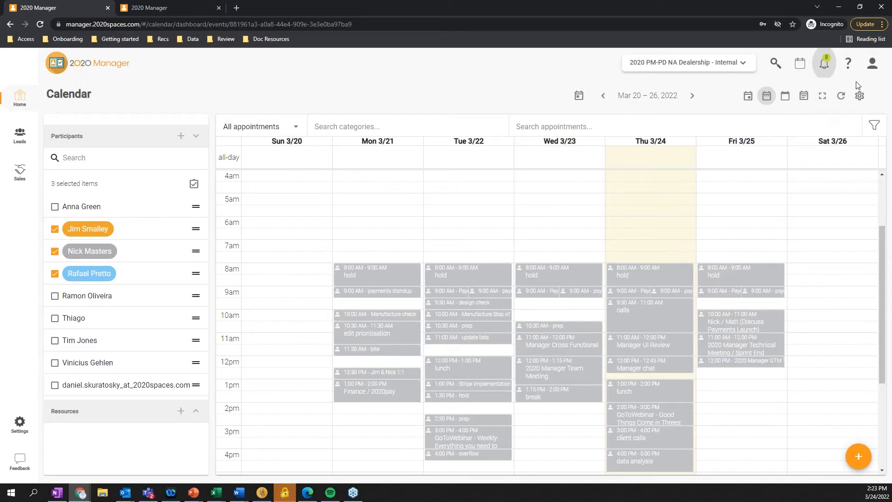
Review the calendar's linked email accounts and the account types available to add, and leave without adding one
left_click(859, 95)
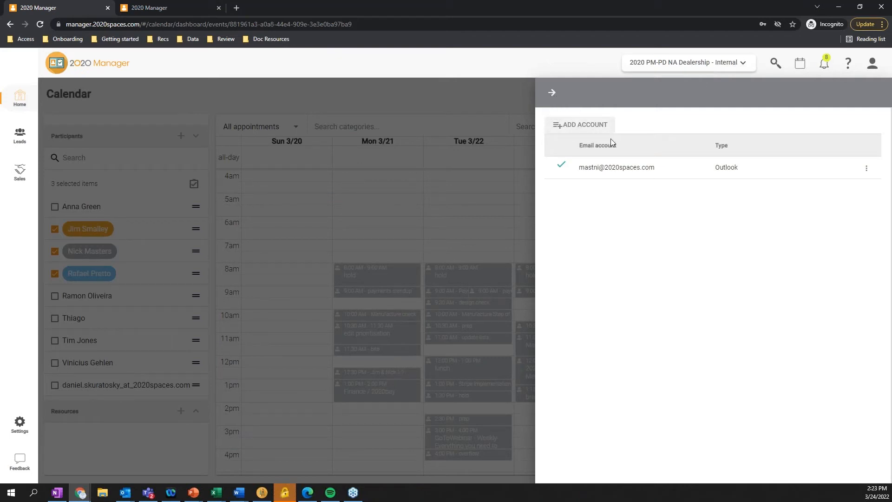
left_click(574, 127)
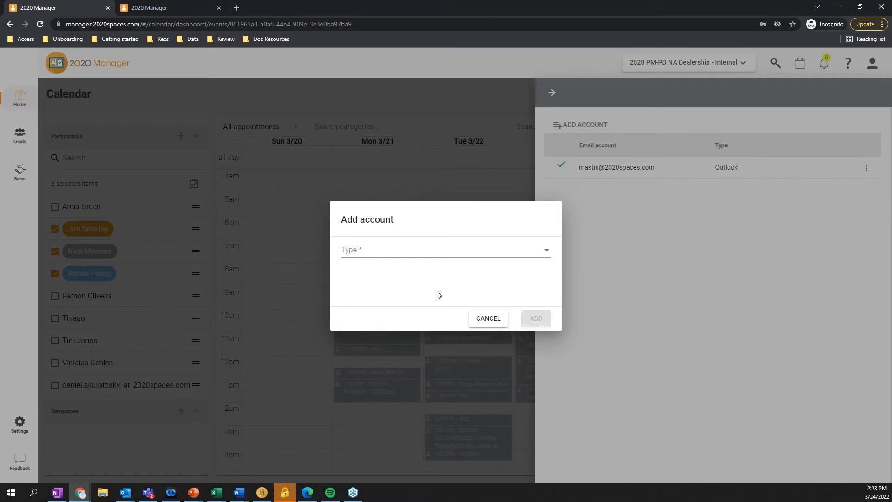
left_click(456, 253)
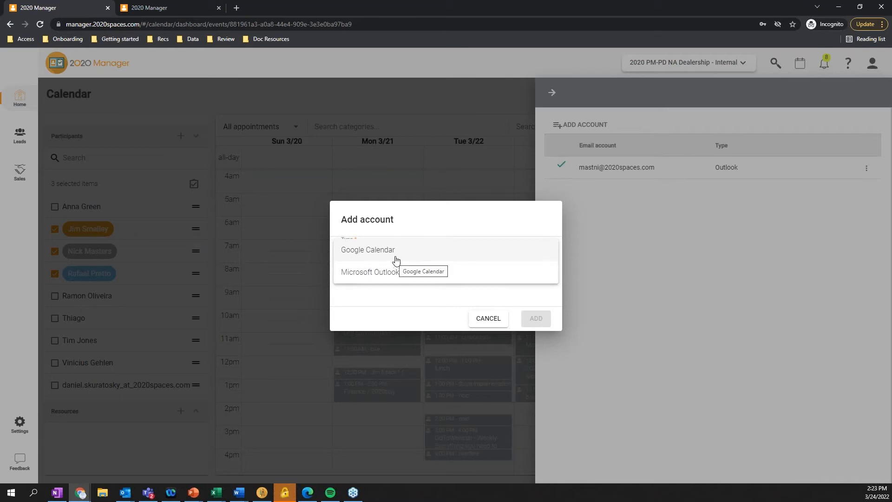
left_click(488, 318)
left_click(488, 318)
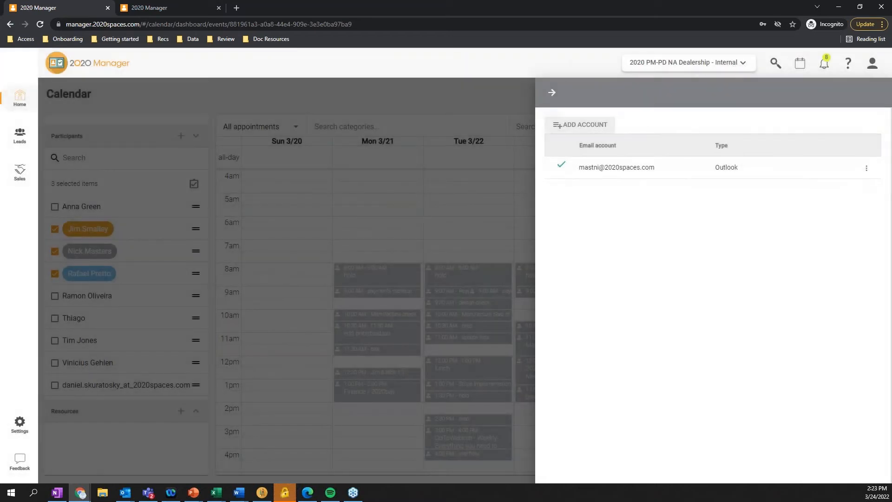
left_click(552, 93)
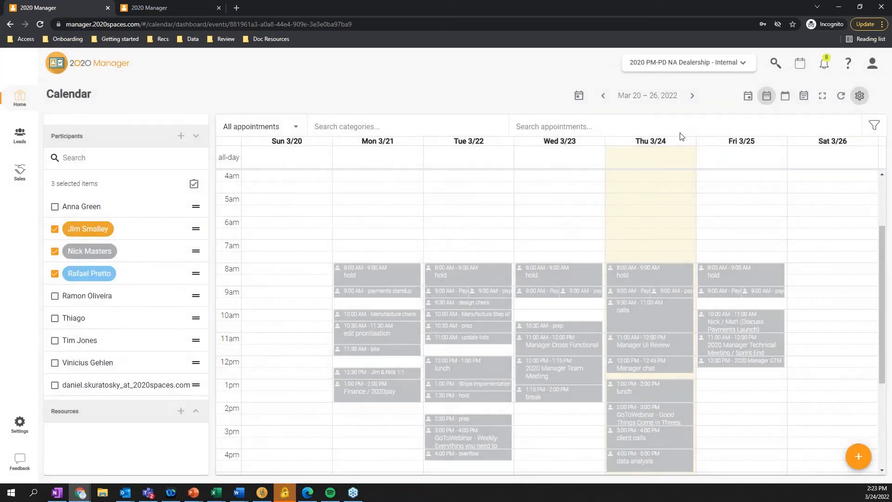
Reopen the client's project from Home, change its planned date to 03/30/2022, and save the change
mouse_move(598, 349)
left_click(25, 96)
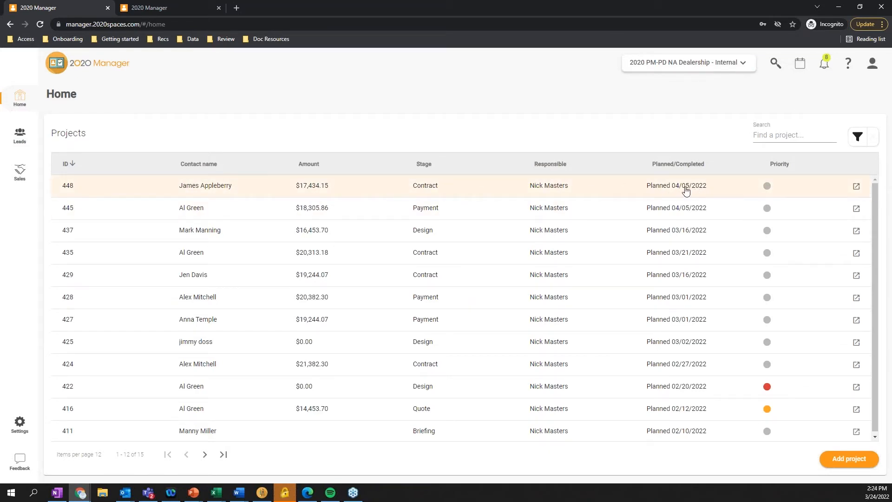
left_click(656, 184)
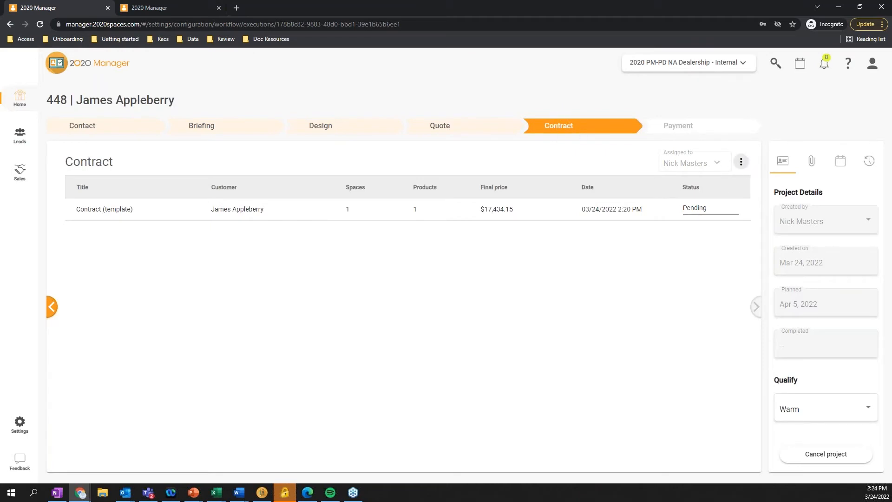
left_click(741, 162)
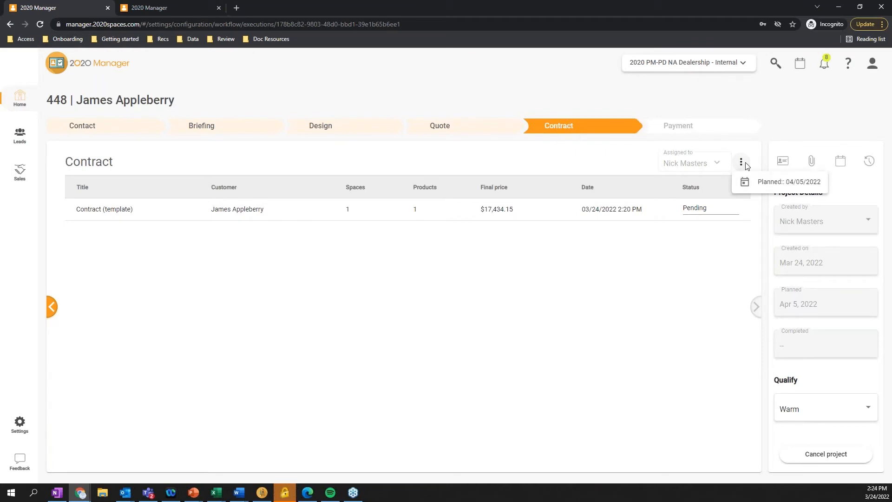
left_click(797, 186)
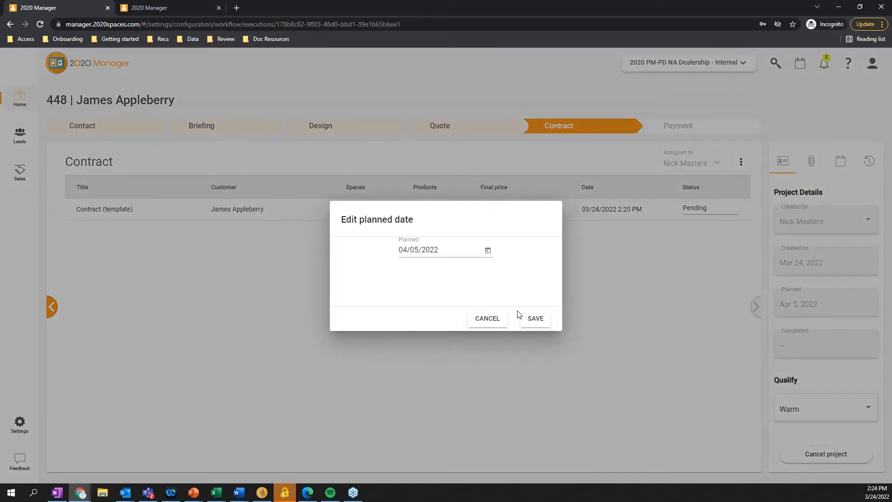
left_click(488, 251)
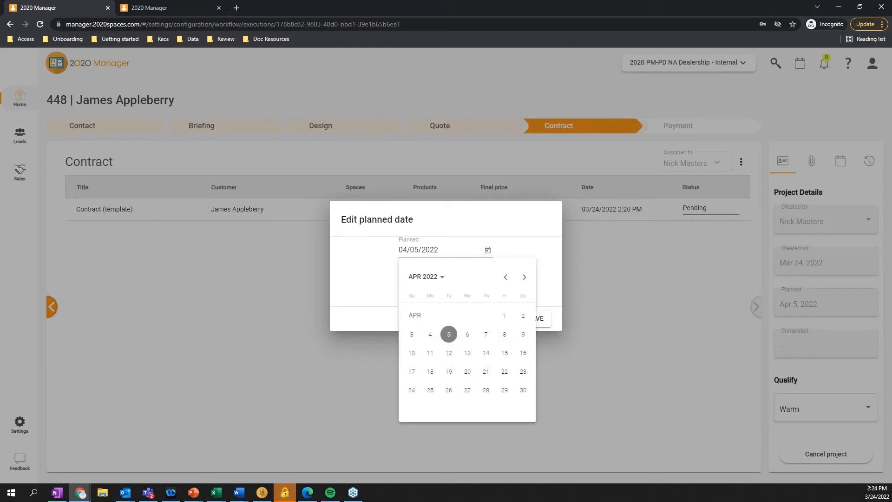
left_click(505, 277)
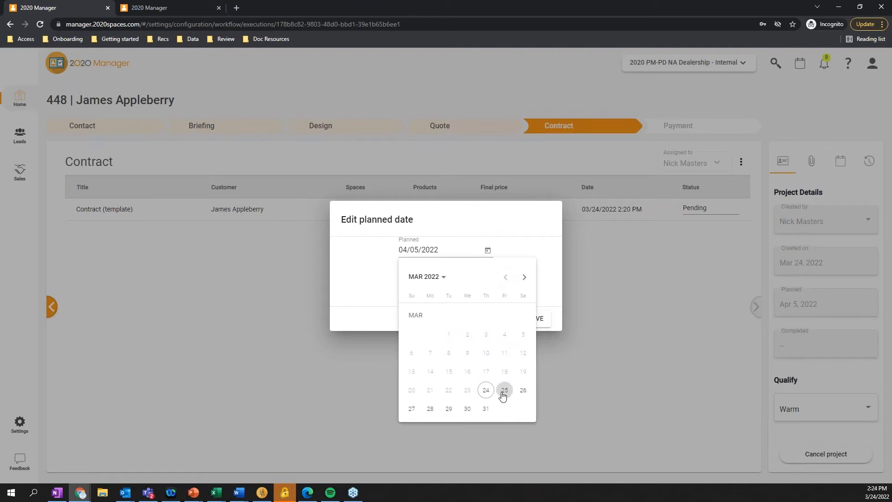
left_click(467, 409)
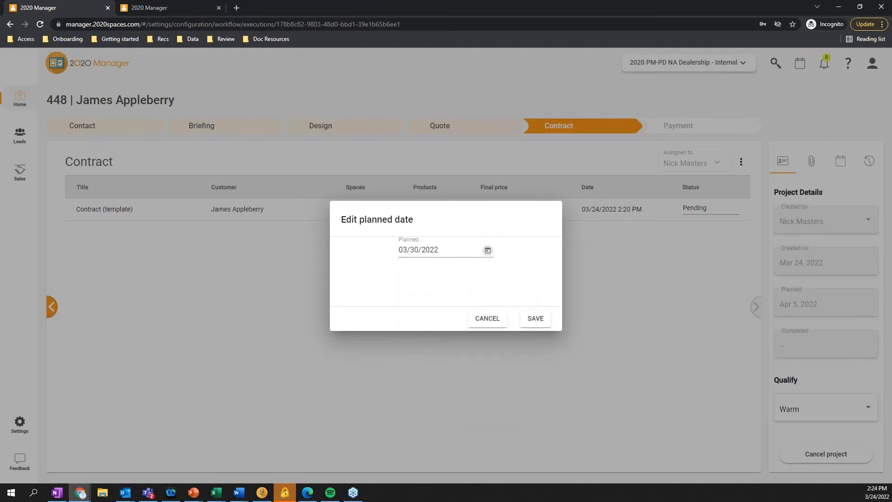
left_click(535, 319)
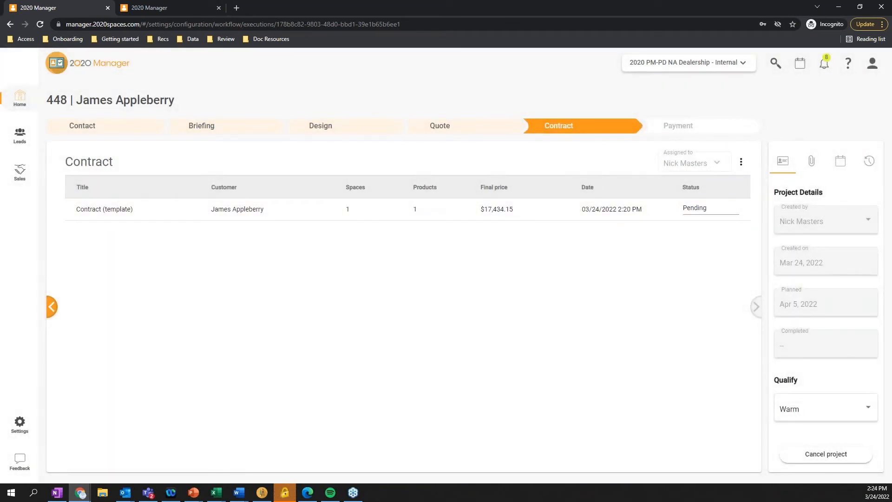
Return to Home, open the Company Information settings, and view the company logo in the gallery before closing it
left_click(24, 102)
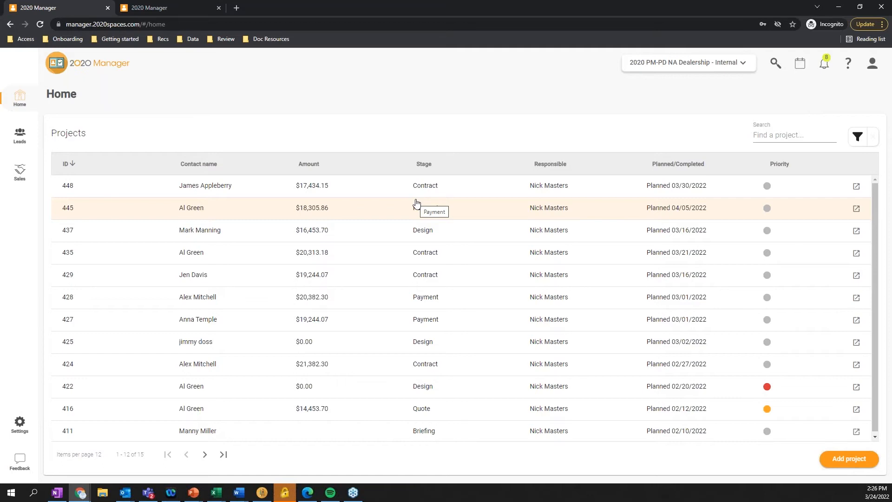
left_click(19, 421)
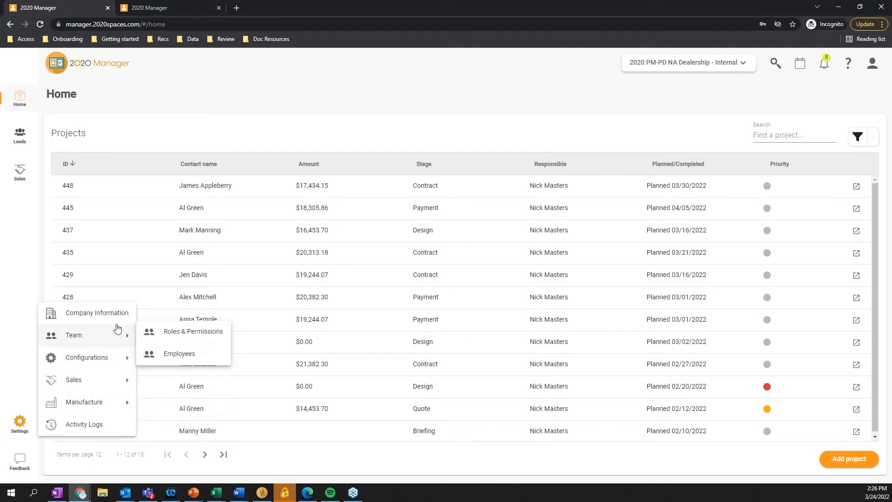
left_click(104, 315)
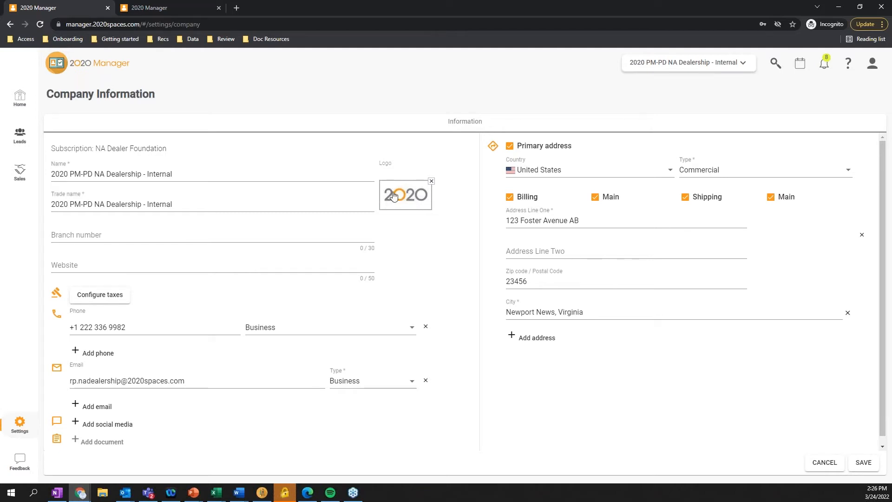
left_click(425, 192)
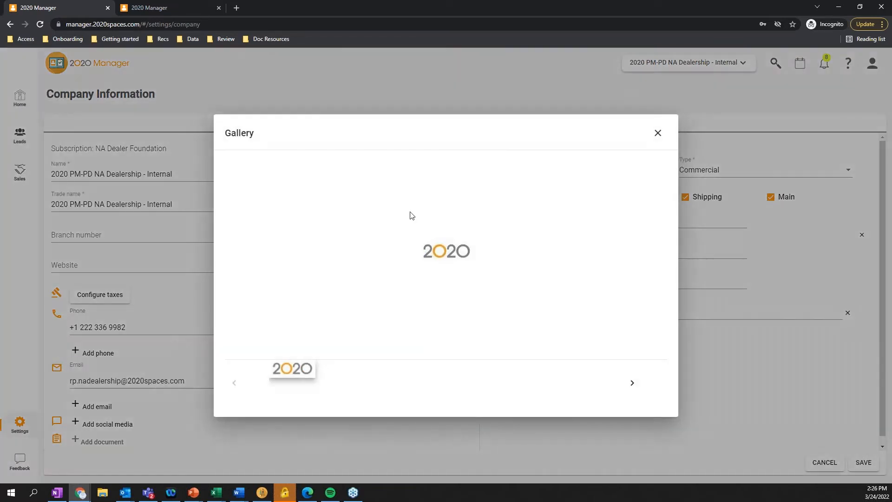
left_click(658, 134)
Try replacing the company logo by removing the current image and browsing for another, and return to Home without saving
left_click(431, 182)
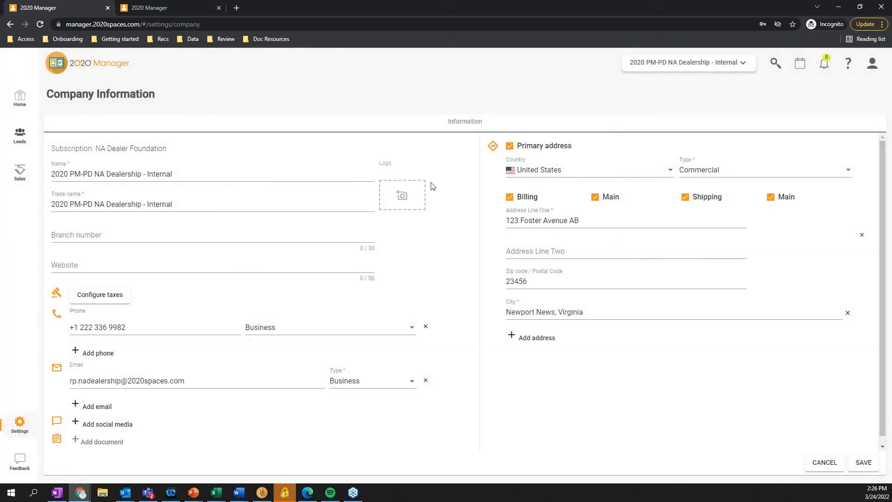
left_click(418, 195)
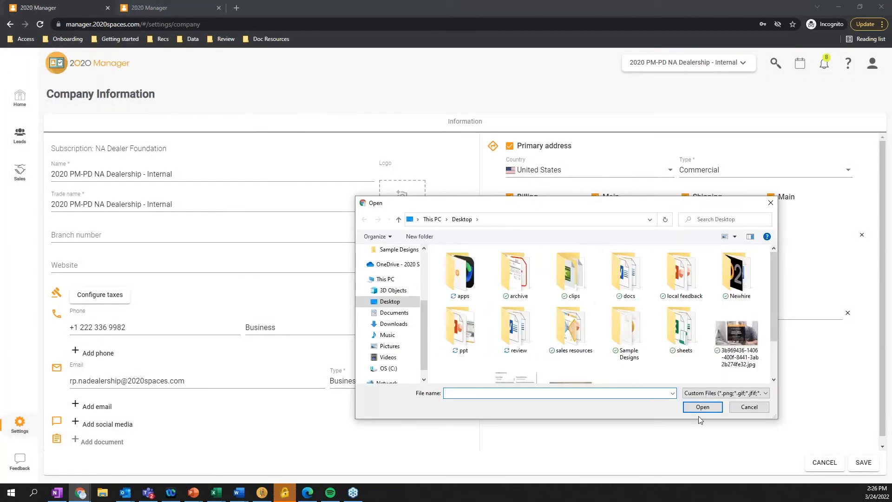
left_click(747, 408)
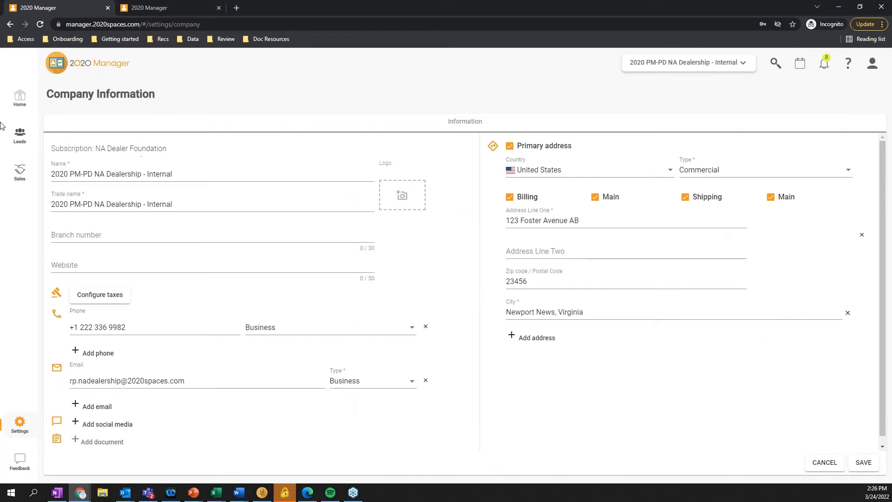
left_click(21, 102)
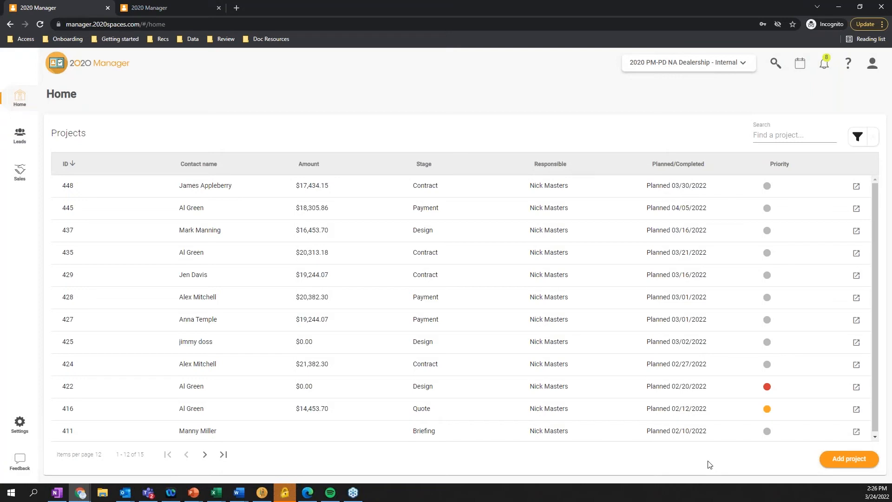
Switch to the PowerPoint presentation and show the Manager Editions comparison slide as a slide show
key("alt+Tab")
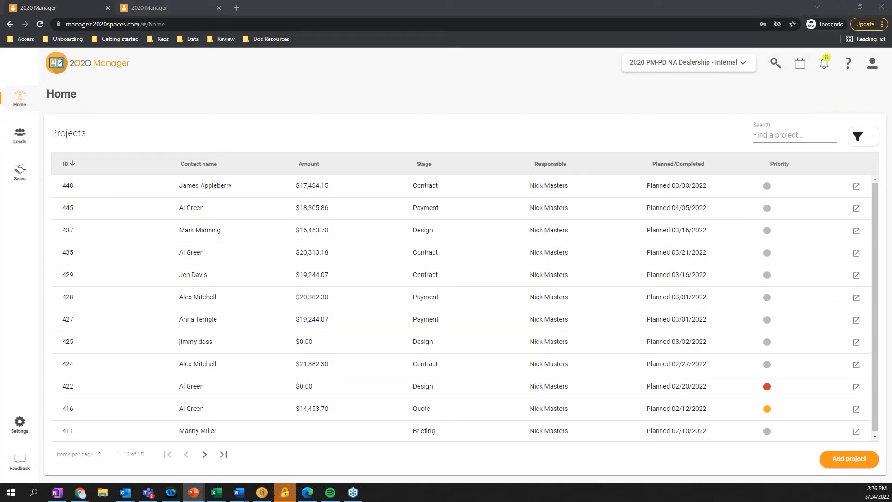
key("shift+F5")
key("Right")
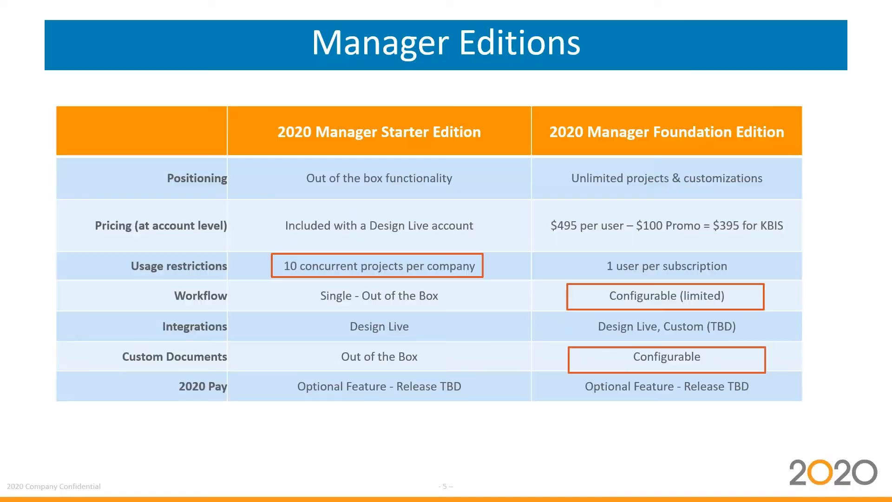
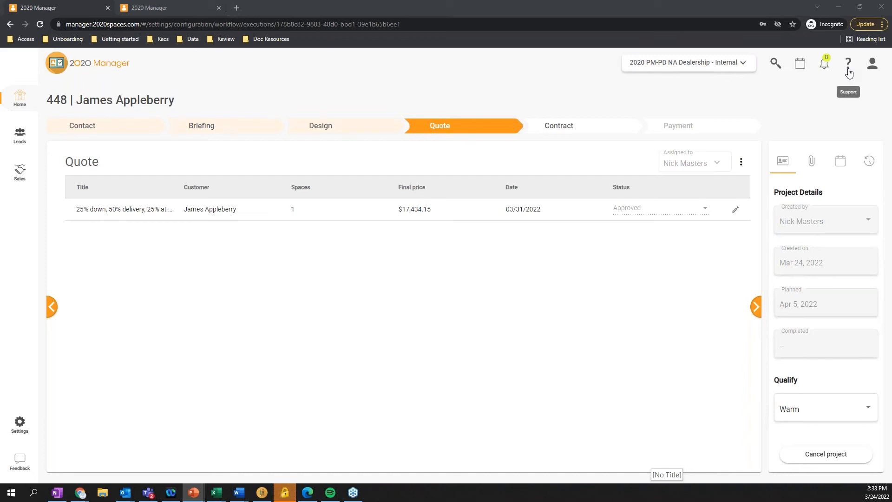
Show the available help and support options, and open the Operations list in the Sales settings
left_click(849, 72)
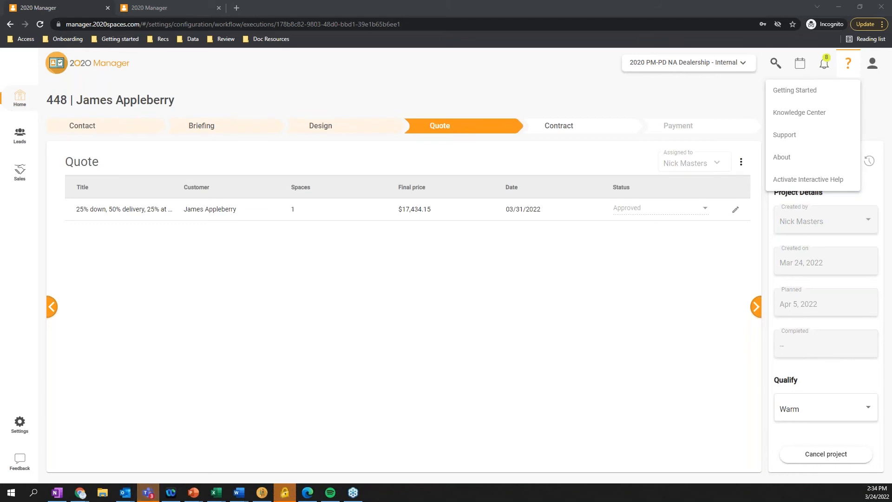
left_click(19, 423)
left_click(19, 422)
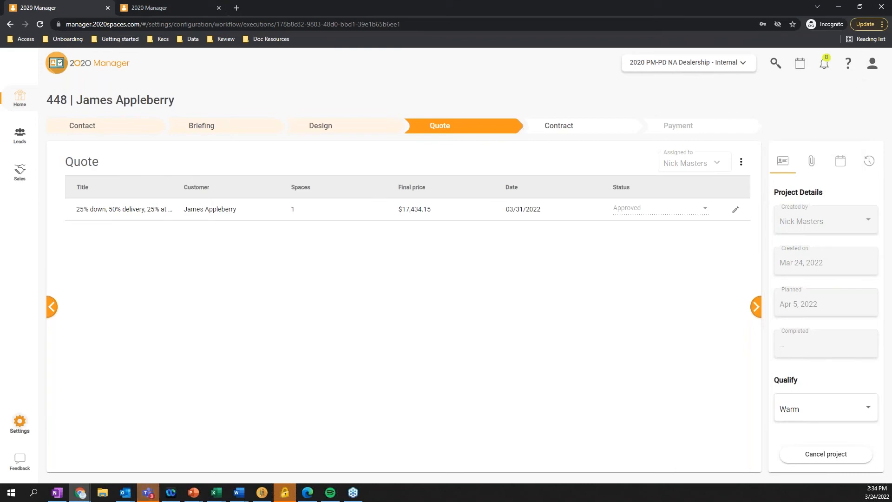
mouse_move(123, 382)
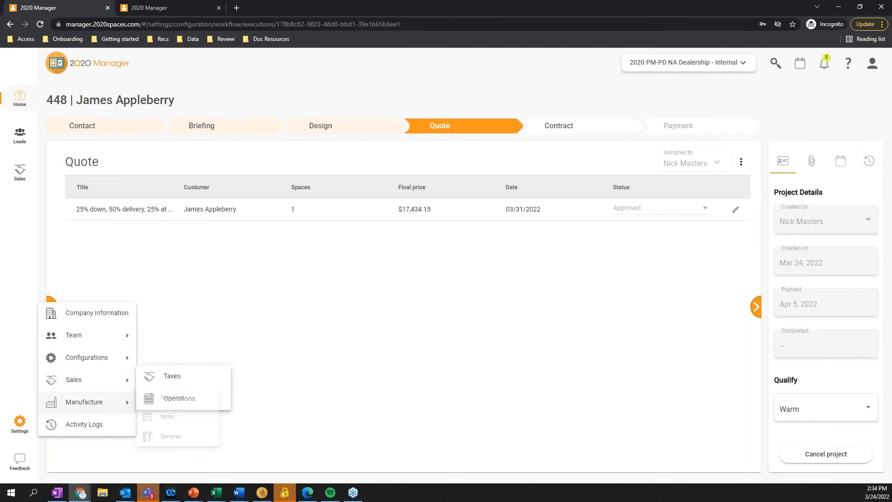
left_click(161, 399)
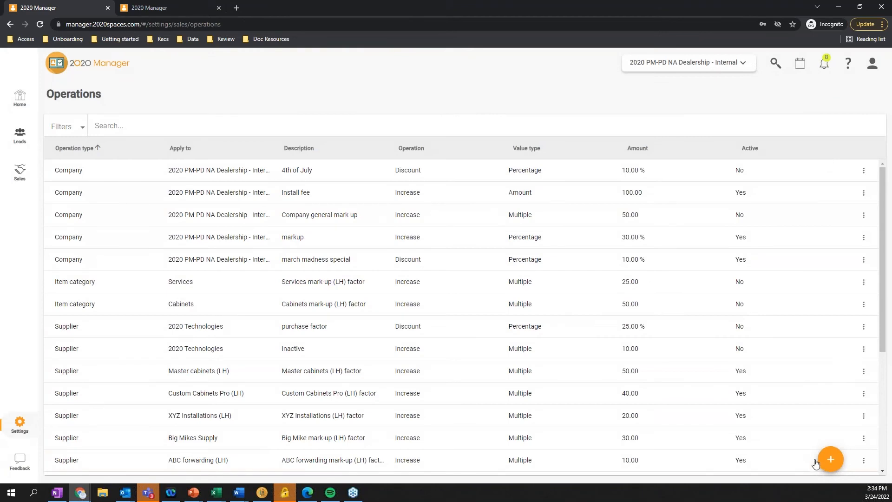
Show the value type options for a new company operation, cancel it, and return to Home
mouse_move(830, 462)
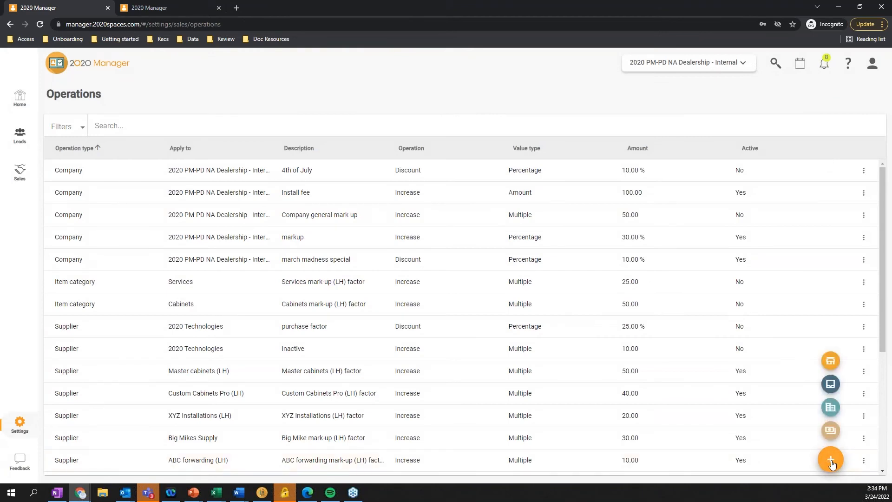
left_click(831, 361)
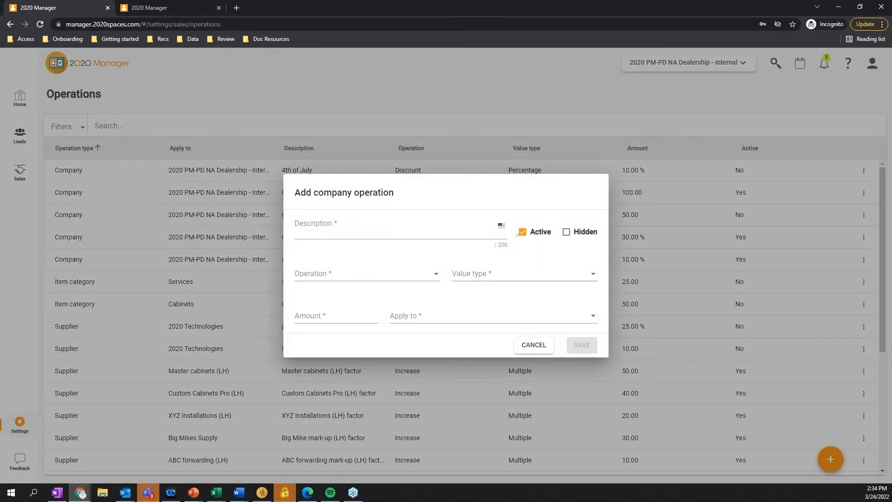
left_click(554, 276)
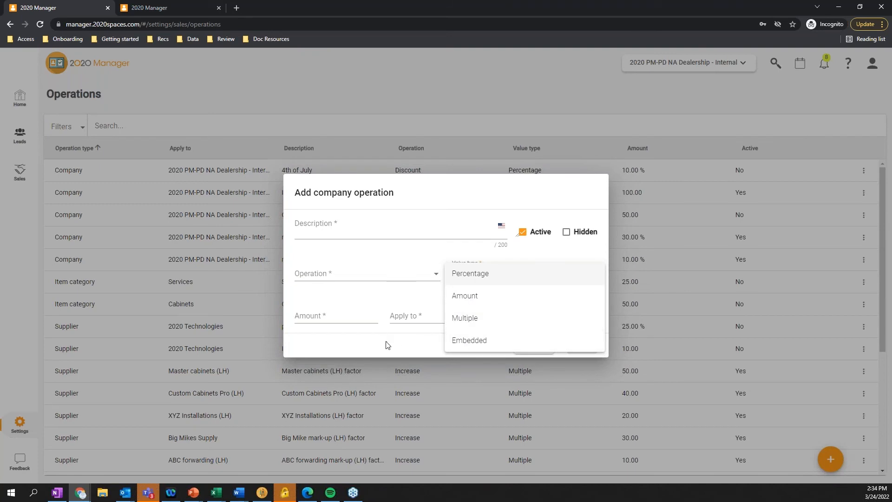
left_click(403, 297)
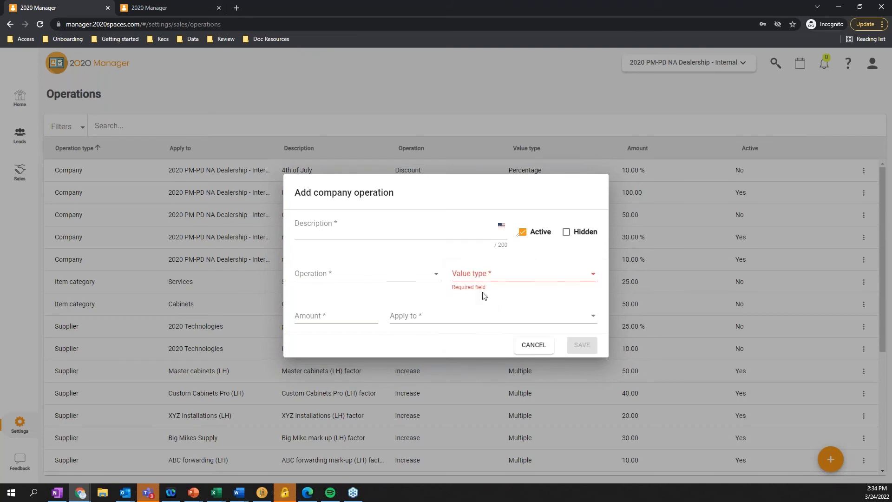
left_click(529, 345)
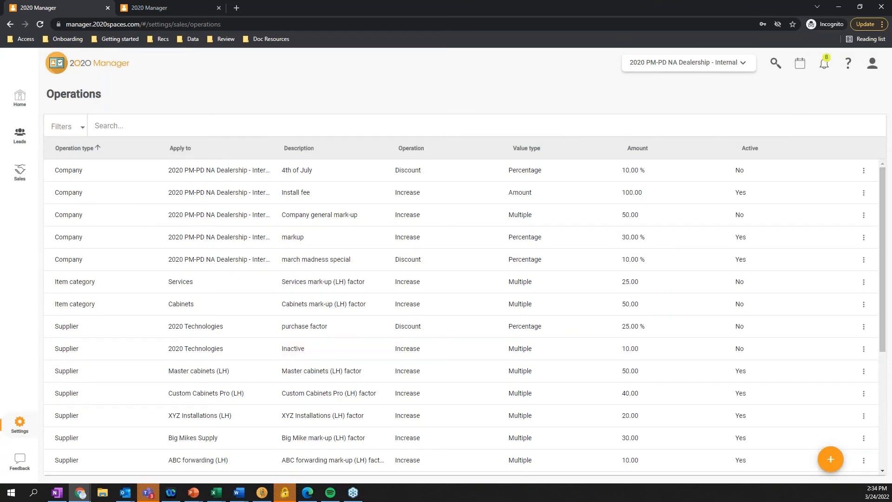
left_click(20, 96)
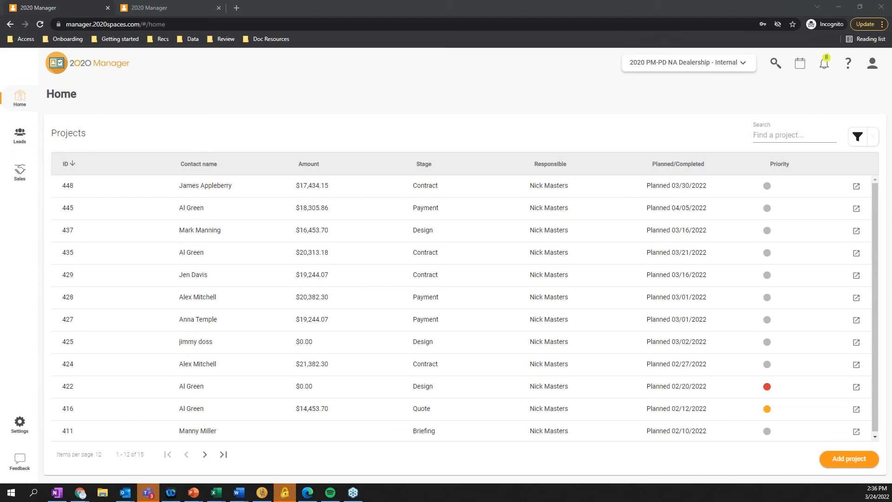
Look through the Sales, Manufacture and Configurations settings, and open the Documents configuration
left_click(20, 422)
mouse_move(66, 342)
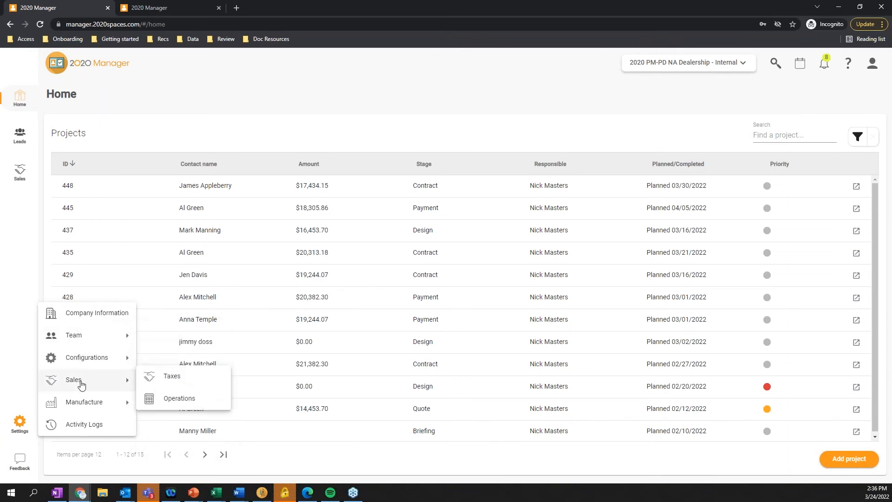
mouse_move(85, 406)
mouse_move(119, 358)
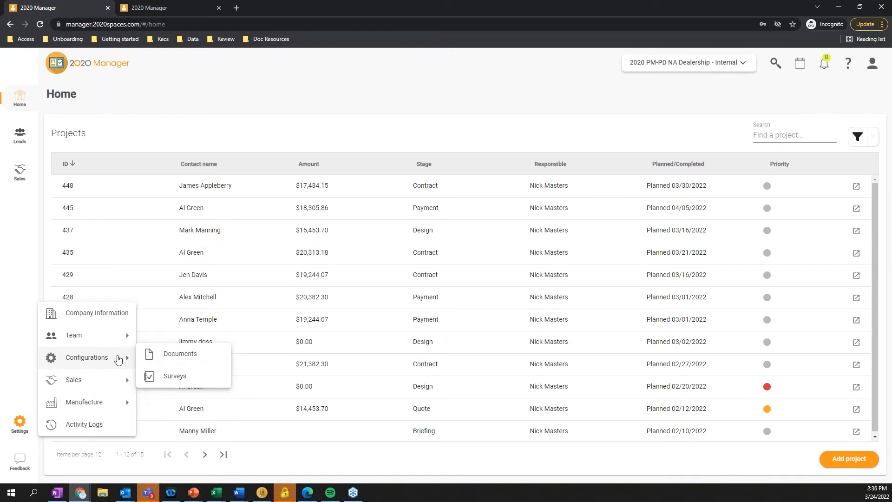
left_click(186, 353)
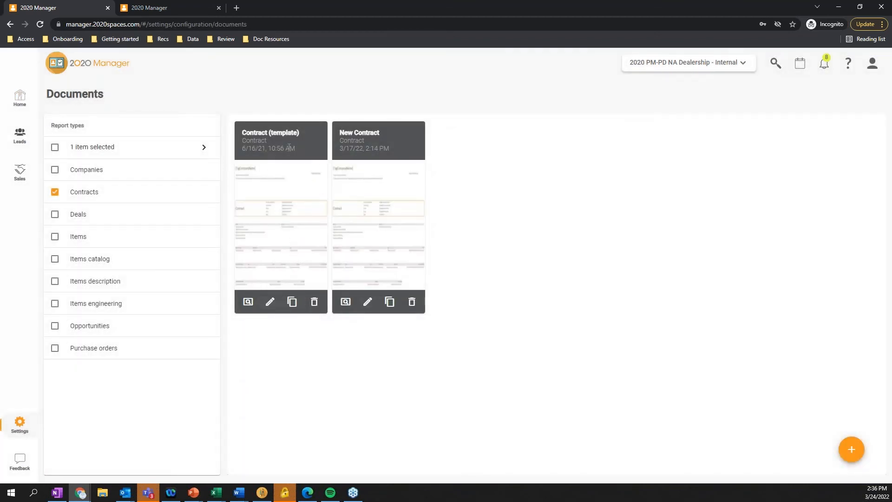
left_click(20, 422)
mouse_move(100, 359)
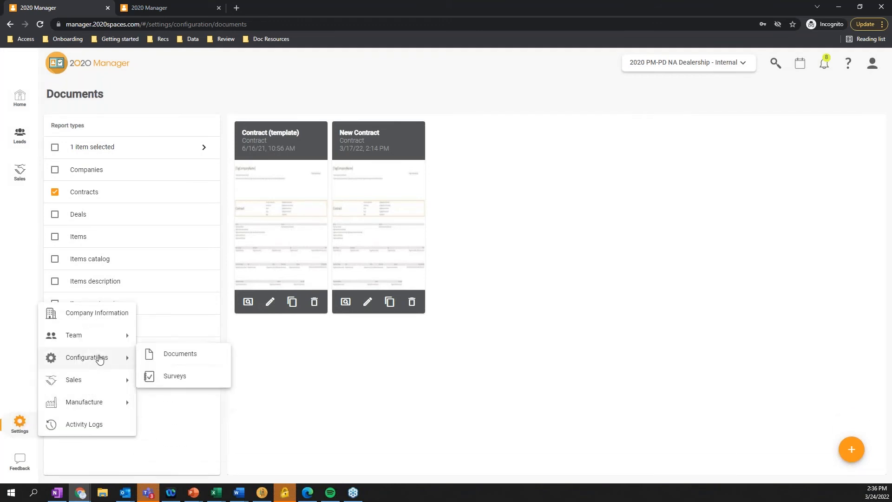
left_click(478, 376)
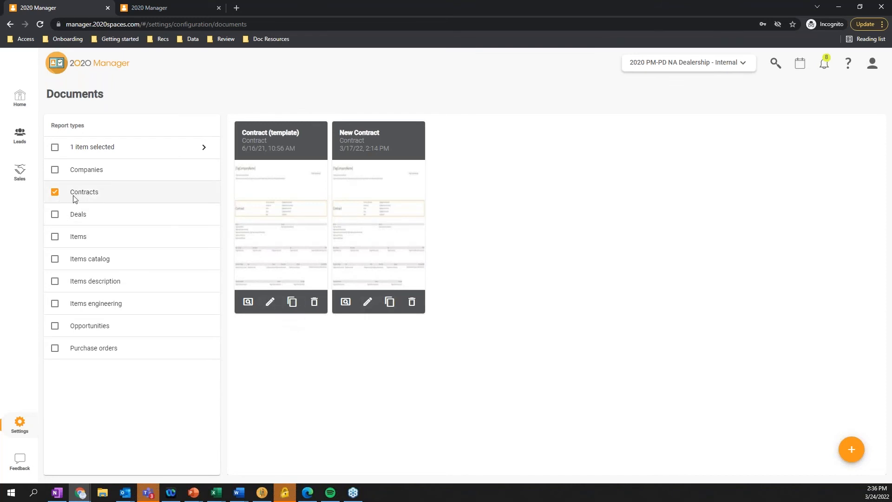
Include Deals in the displayed report types, and start duplicating the Non-Itemized Quote document before cancelling
left_click(56, 214)
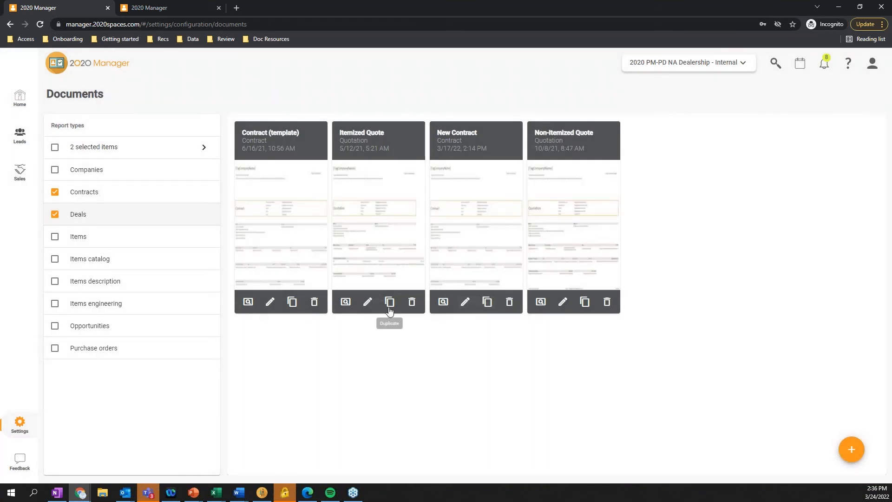
left_click(585, 302)
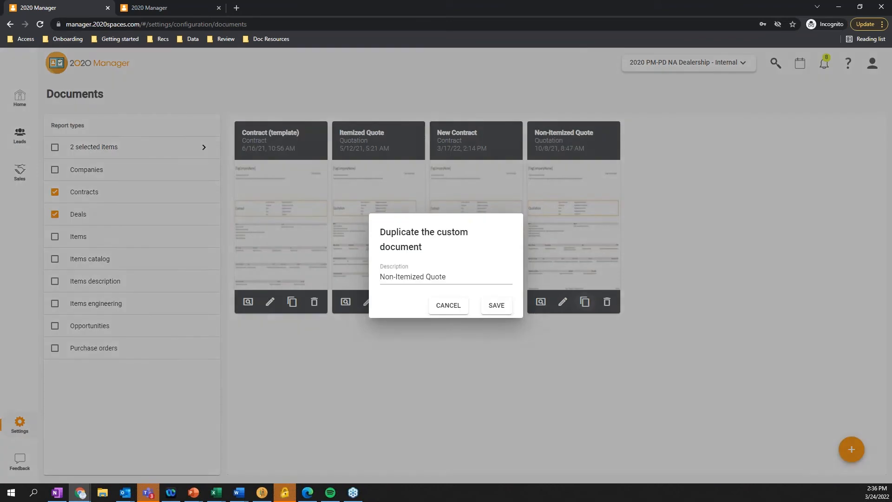
left_click(453, 311)
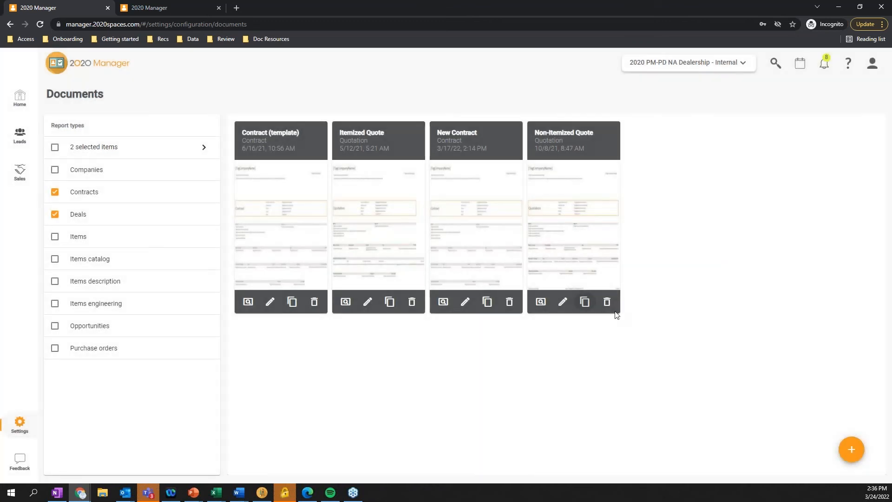
Open the Non-Itemized Quote template for editing and review its categories of insertable fields
left_click(562, 302)
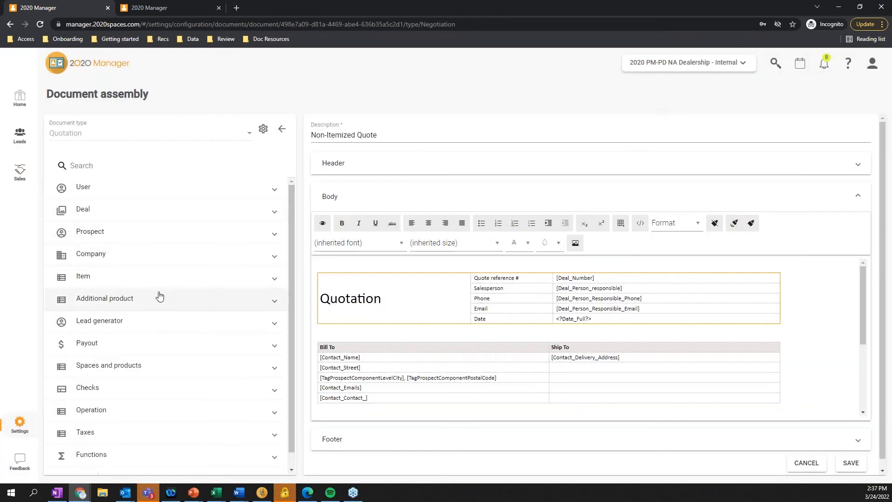
scroll(118, 348, "down", 1)
scroll(102, 197, "up", 1)
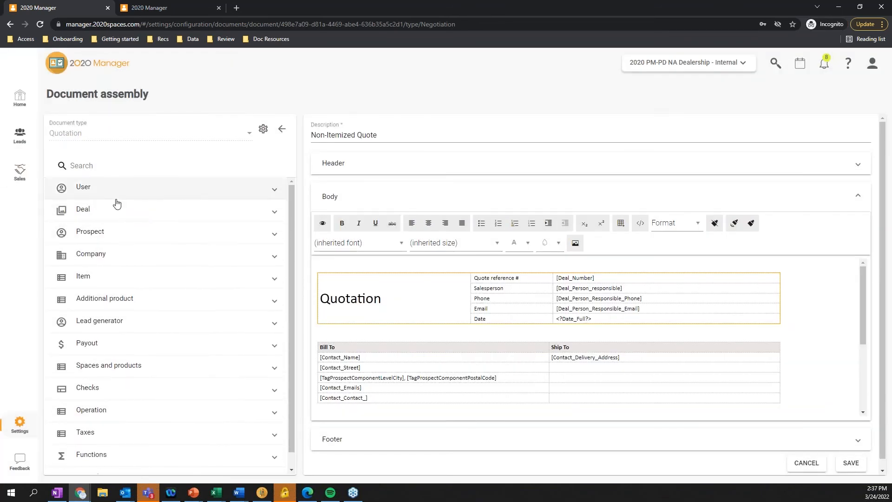
scroll(136, 462, "down", 1)
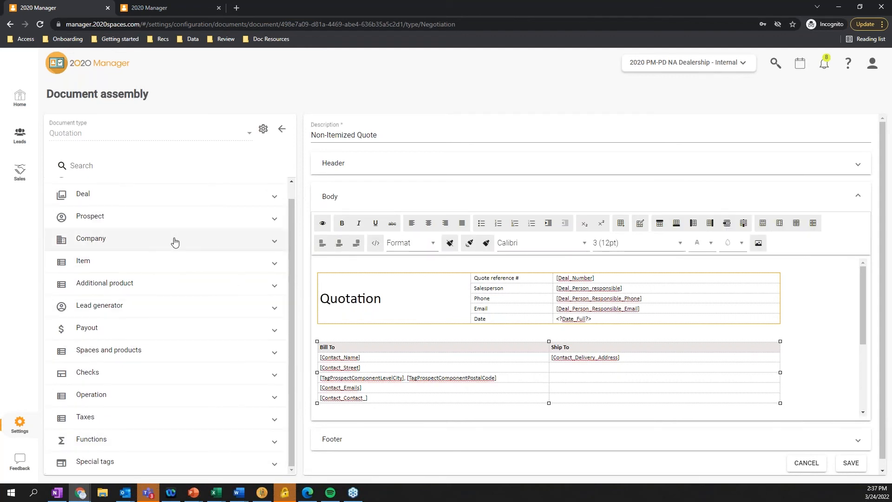
Insert the Company_Phones field after Deal_Person_Responsible_Phone in the Phone row of the quotation table
left_click(273, 242)
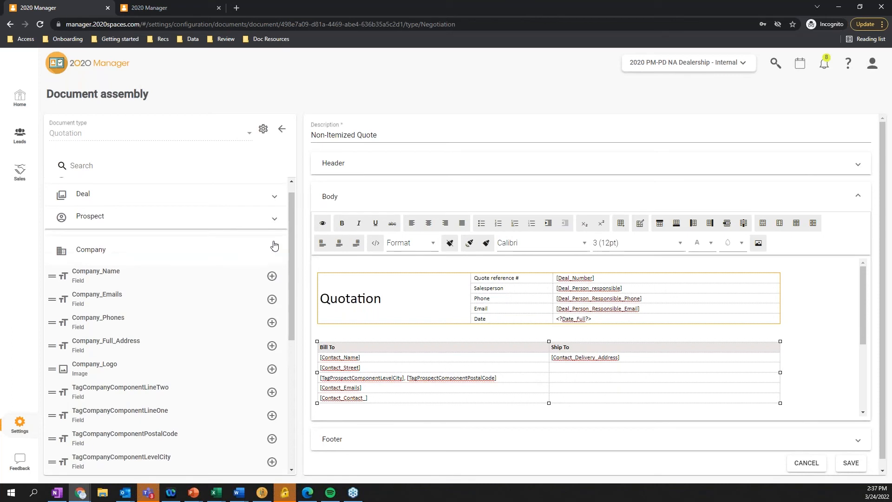
left_click(664, 318)
left_click(272, 323)
left_click_drag(643, 298, 690, 299)
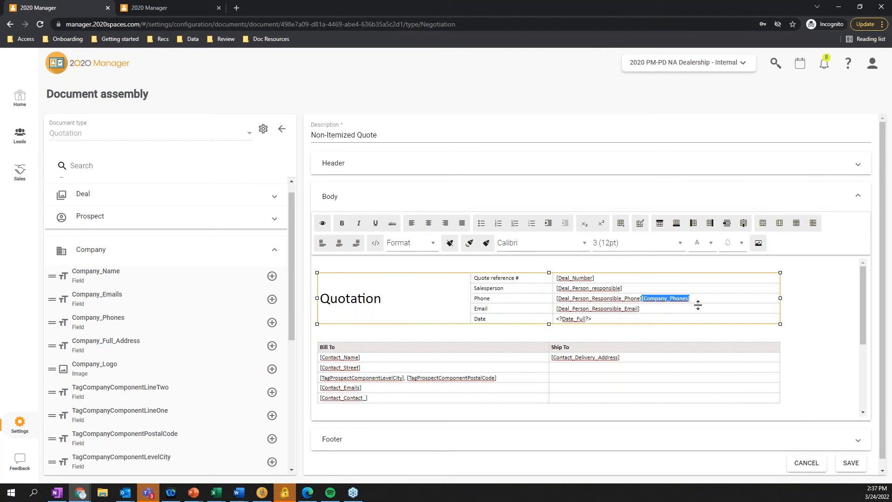
Show the background color palette for the Quotation heading and the Bill To table without picking a color
left_click(460, 319)
left_click(741, 242)
left_click(814, 384)
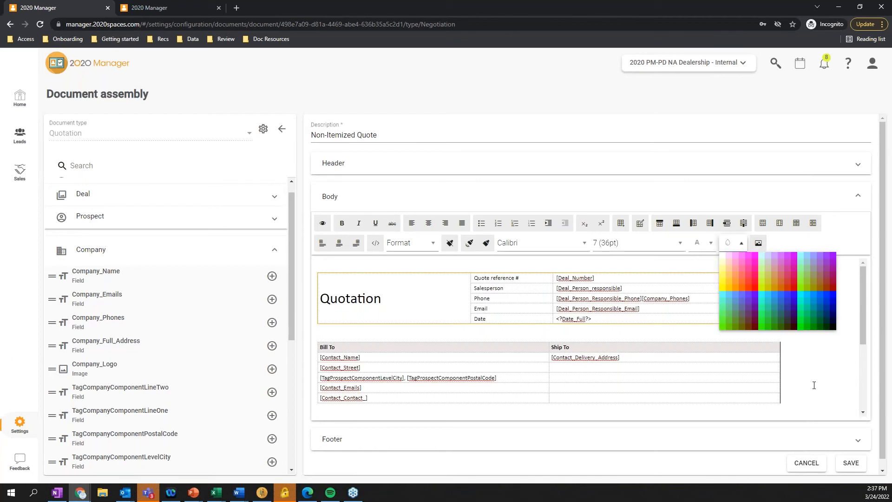
left_click(423, 347)
left_click(400, 335)
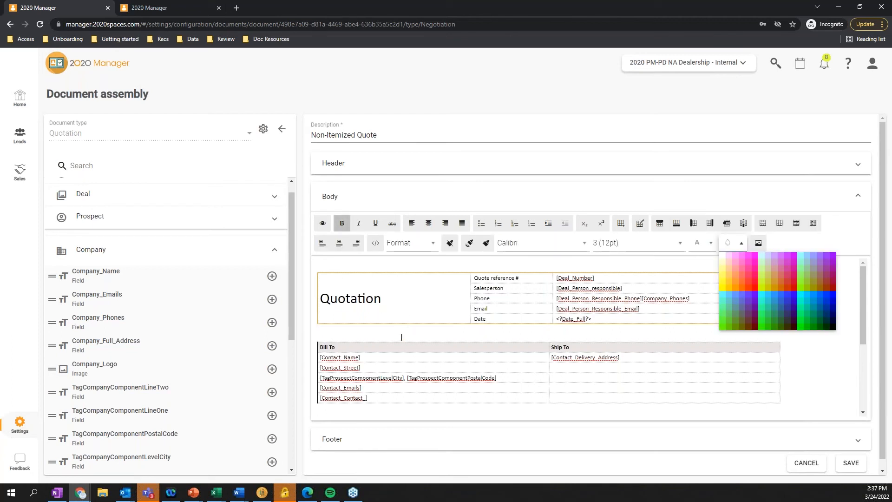
left_click(420, 316)
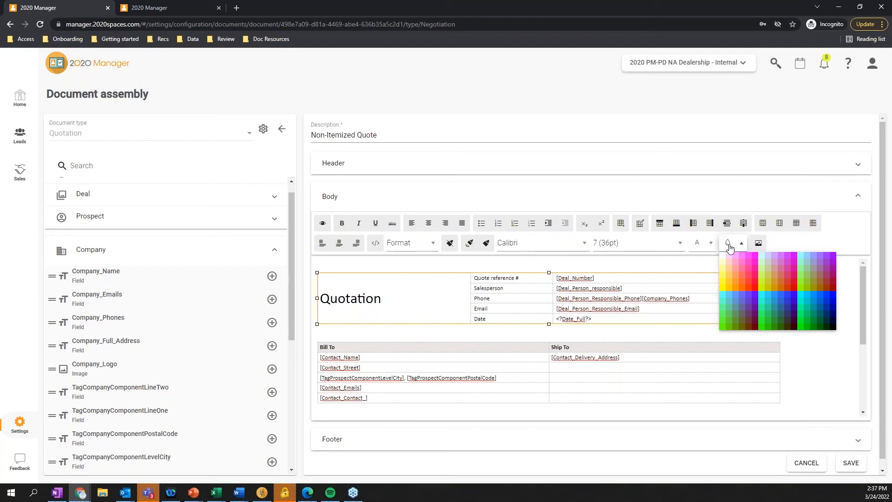
left_click(741, 243)
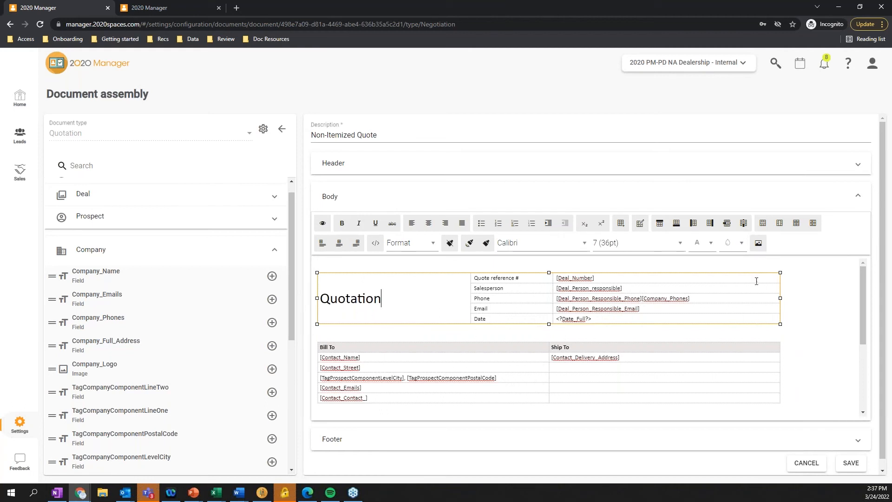
left_click(382, 323)
left_click(742, 243)
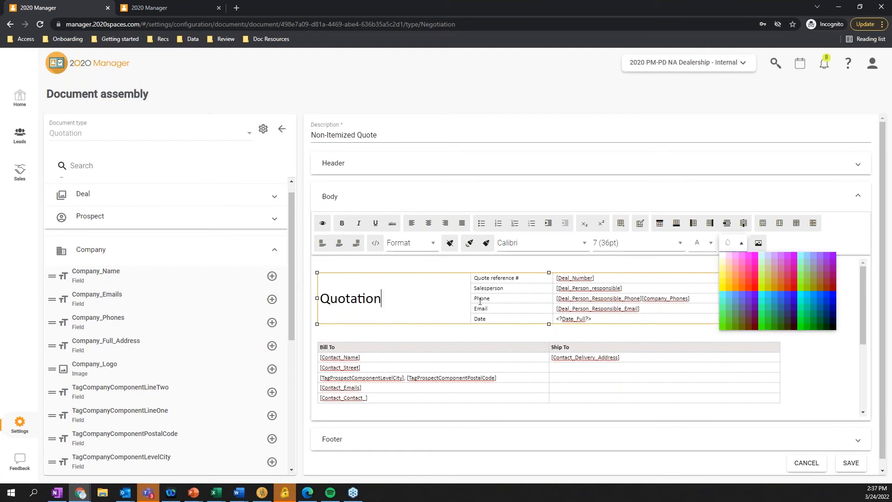
left_click(814, 366)
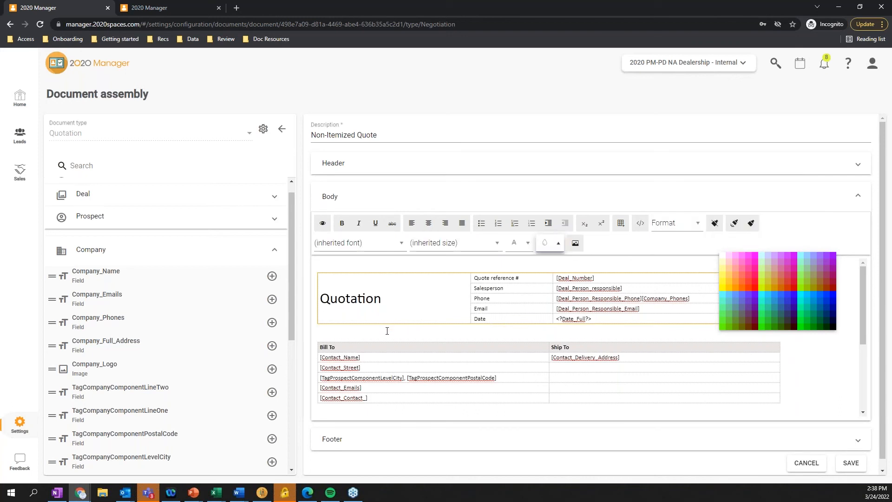
Try a red background color on the Discount / Charge heading, and leave the template without saving
scroll(370, 352, "down", 3)
left_click(349, 333)
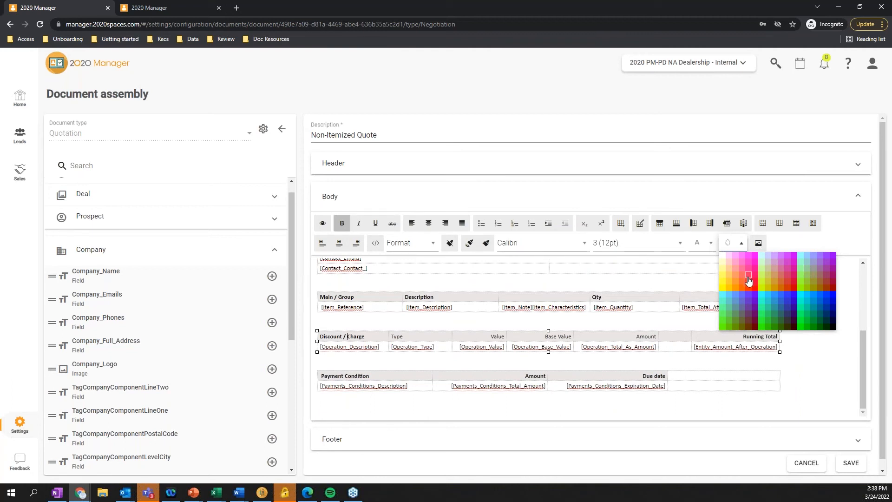
left_click(748, 278)
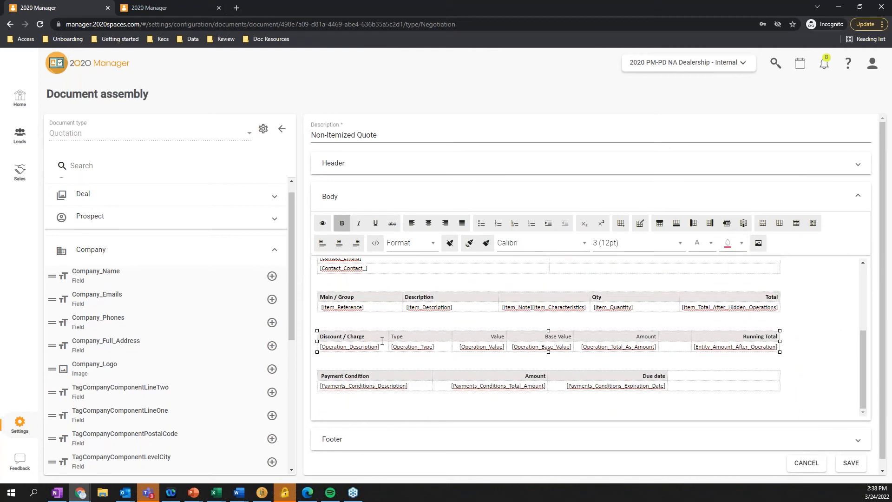
left_click(806, 463)
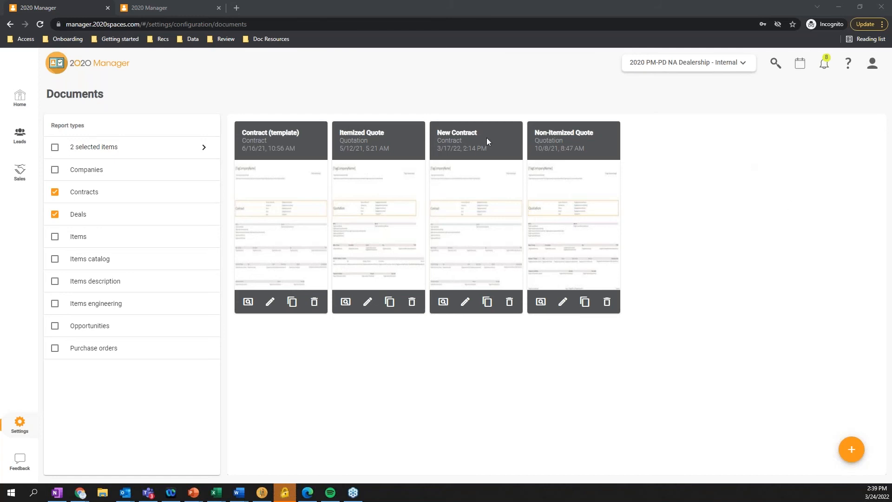
Return to Home and reopen the client's project planned for 03/30/2022 at its Contract stage
left_click(20, 97)
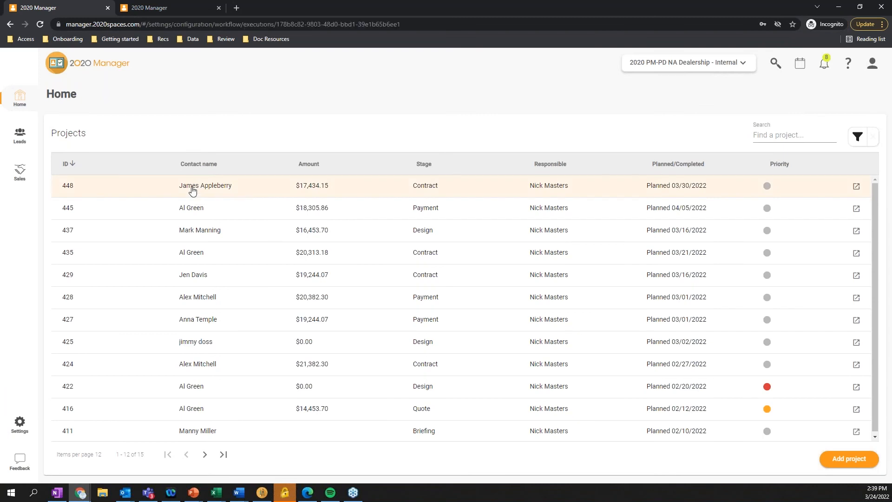
left_click(192, 187)
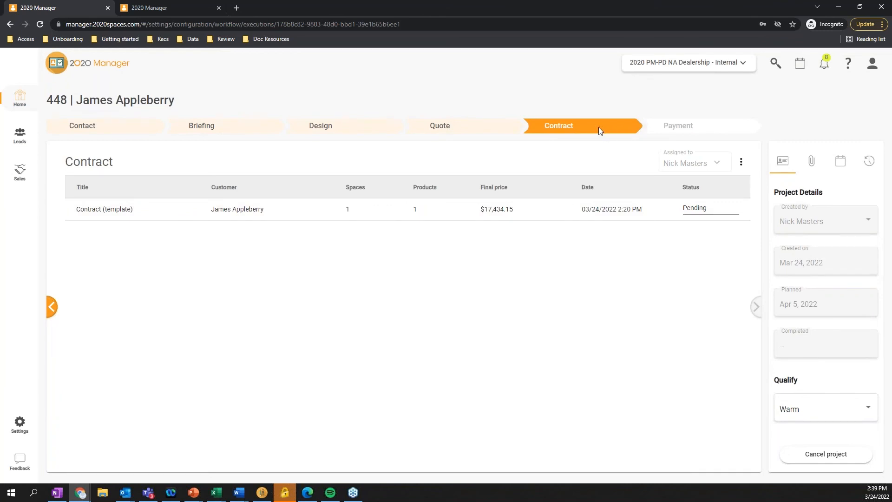
Show the pending contract's status options without changing them, and cancel the client's project
left_click(712, 210)
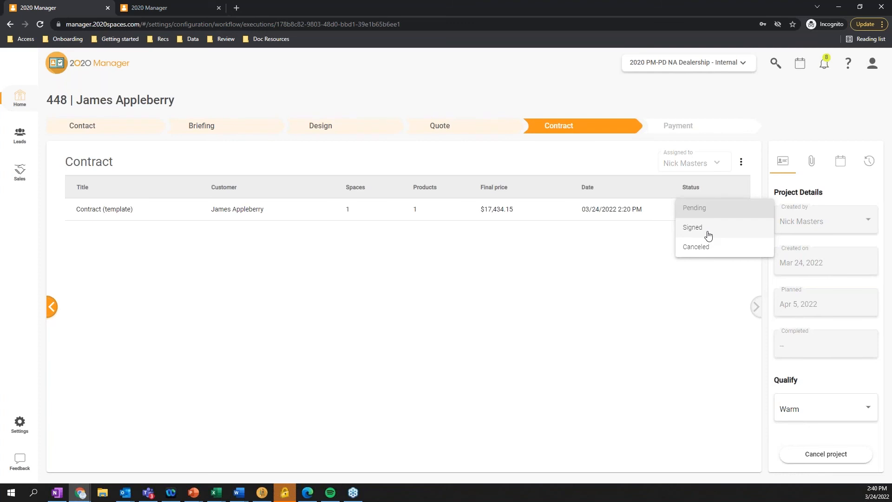
left_click(629, 339)
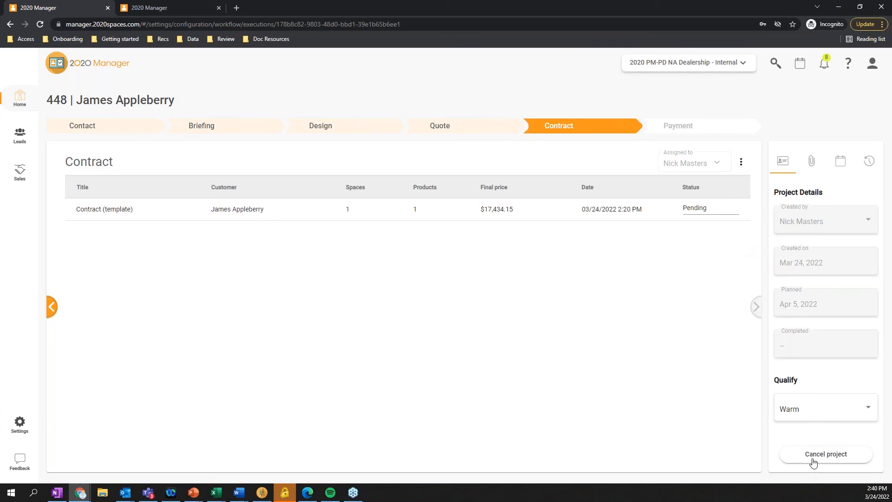
left_click(830, 460)
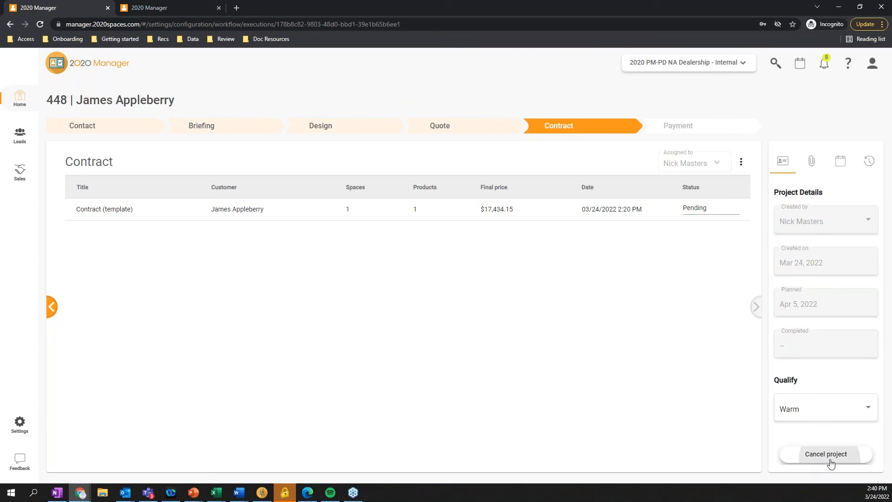
left_click(520, 297)
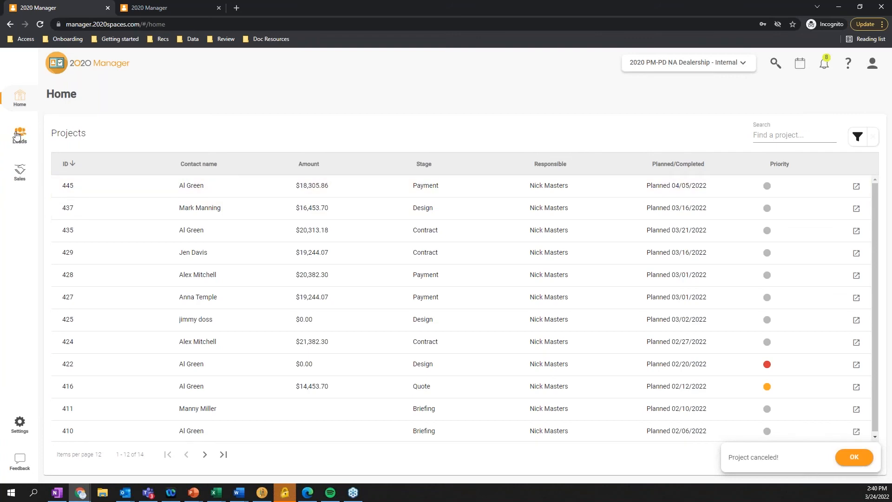
Open the contact located in Grafton, Ohio from Leads and show the contact's list of projects
mouse_move(16, 136)
left_click(49, 135)
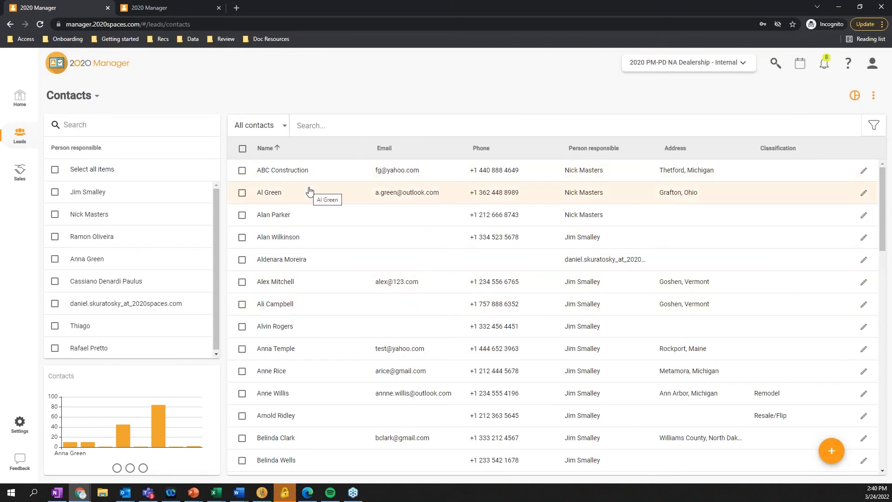
left_click(323, 201)
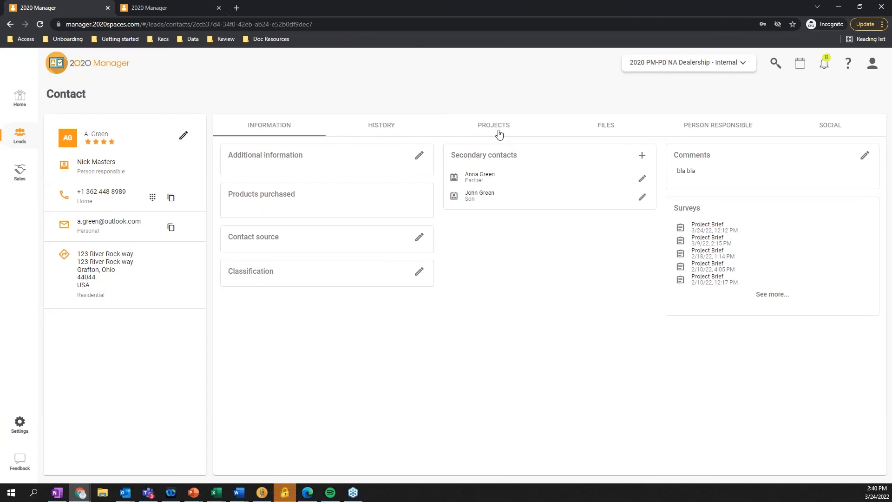
left_click(498, 132)
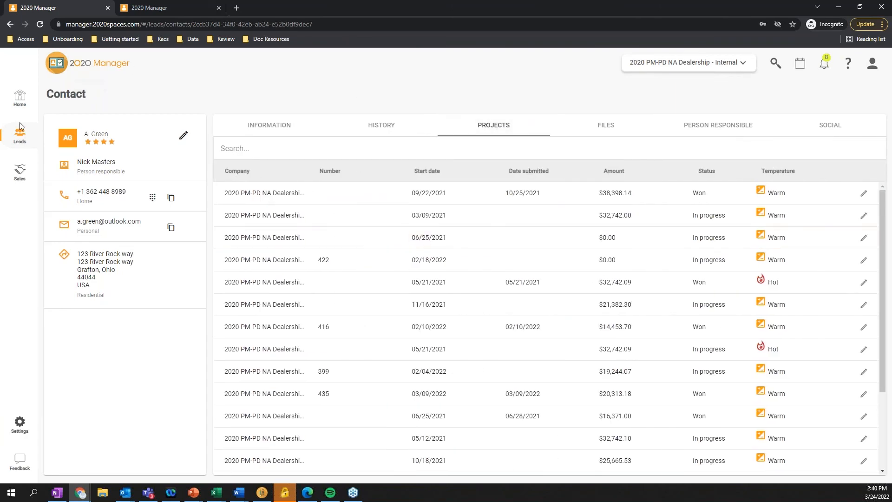
mouse_move(20, 132)
left_click(303, 166)
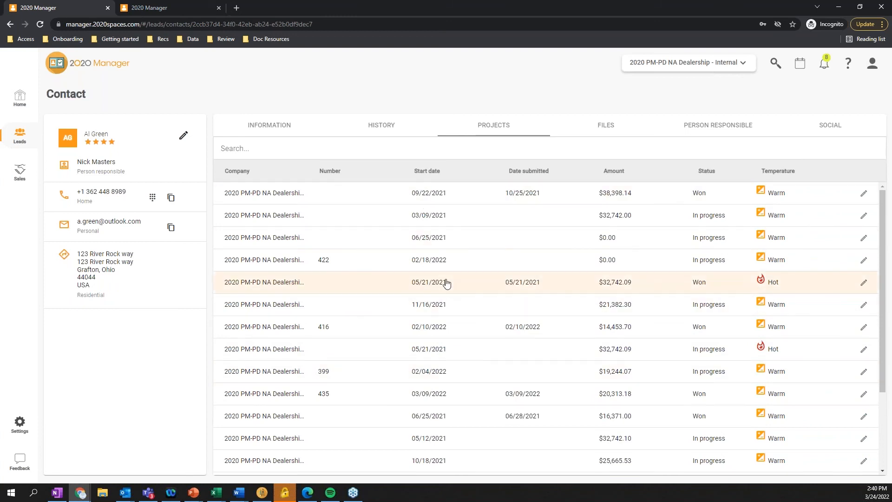
Try to open the contact's project with start date 03/24/2022 from the project list
scroll(464, 384, "down", 3)
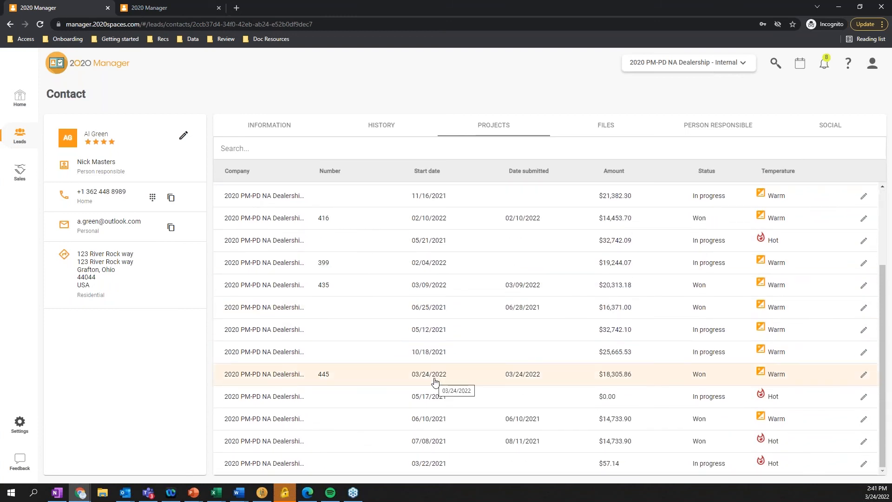
left_click(433, 379)
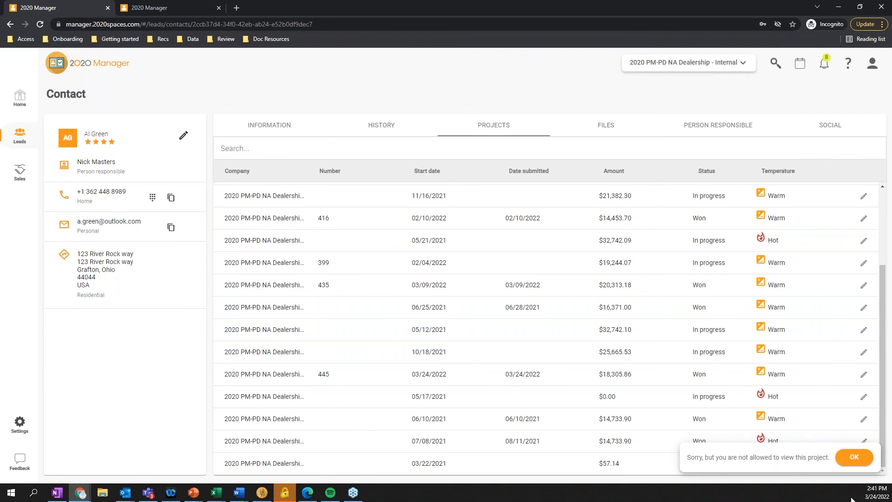
left_click(854, 457)
Try to sort the contact's projects by company, and return to Home
left_click(279, 267)
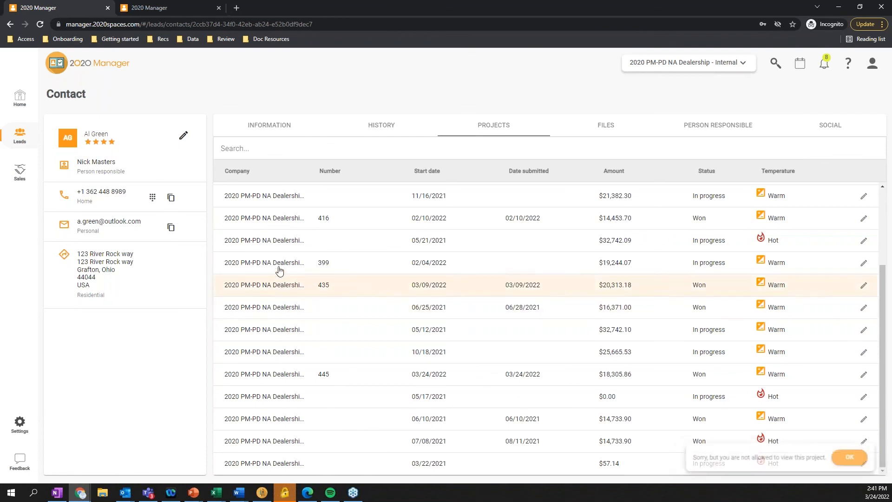
left_click(257, 179)
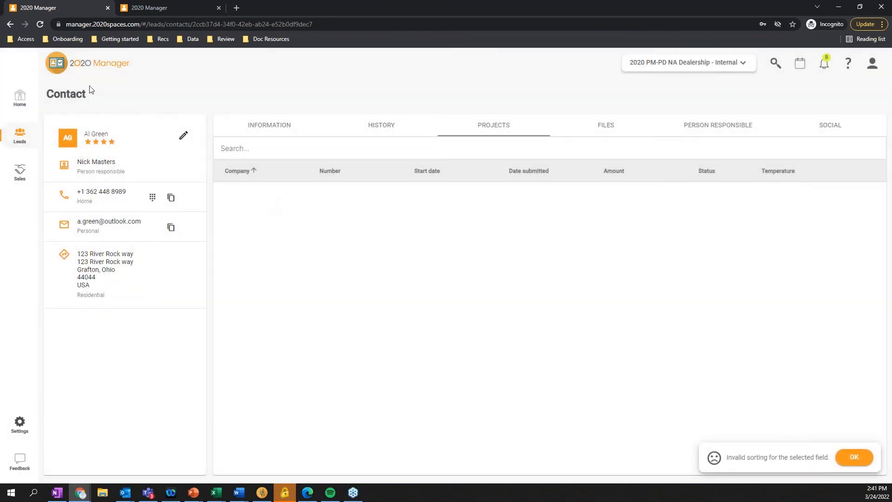
left_click(24, 102)
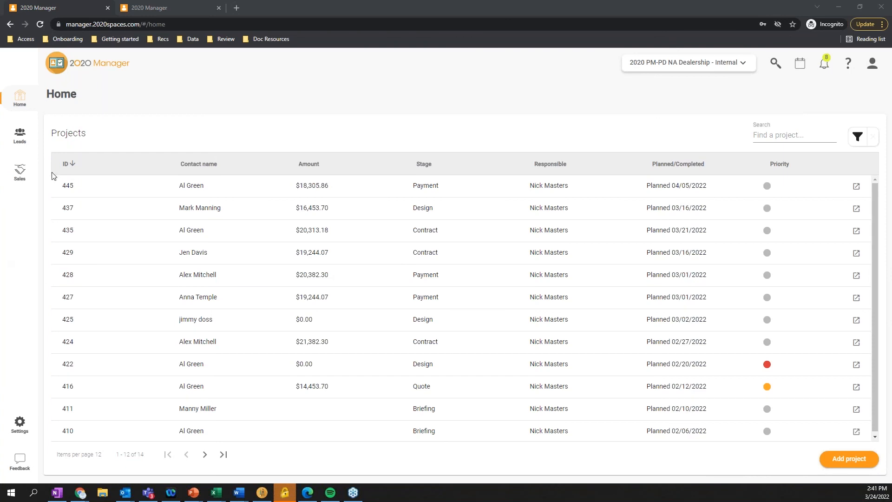
Browse the Manufacture and Sales settings, and open the list of sales operations
left_click(19, 421)
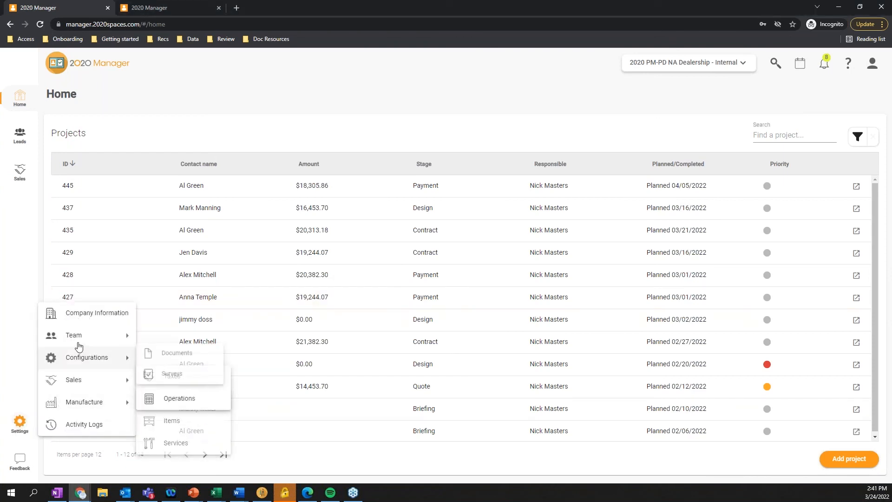
mouse_move(95, 403)
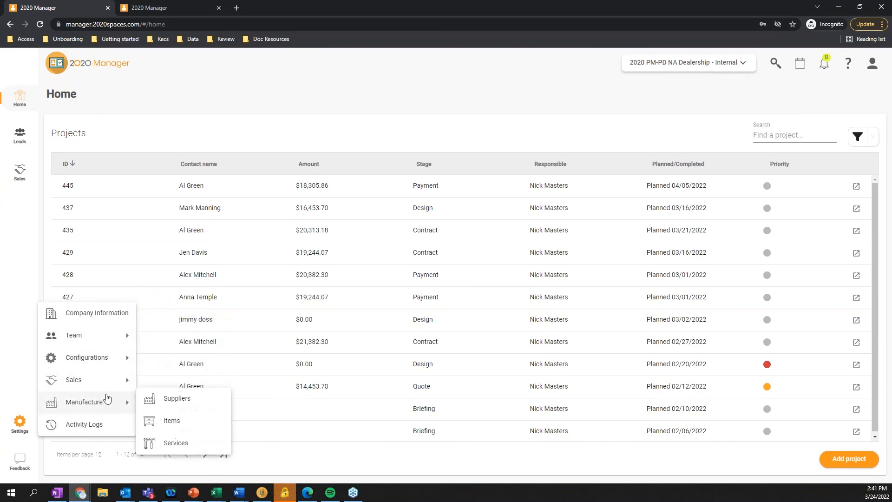
mouse_move(112, 379)
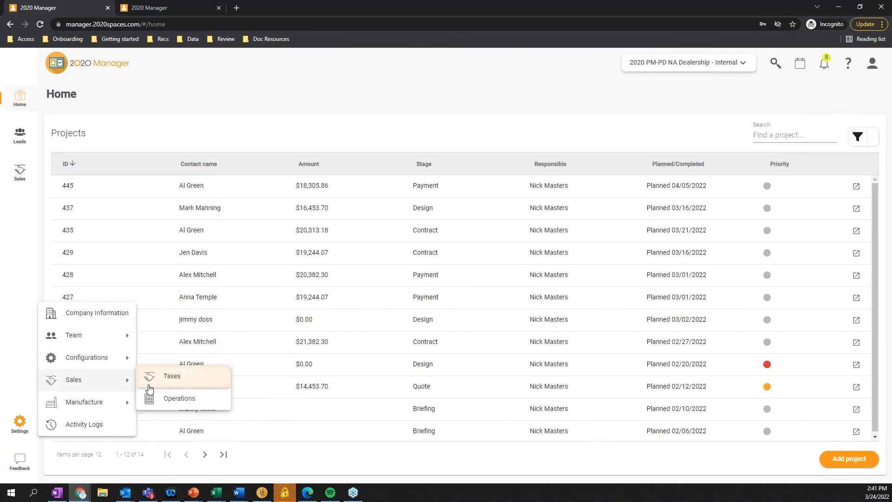
left_click(179, 396)
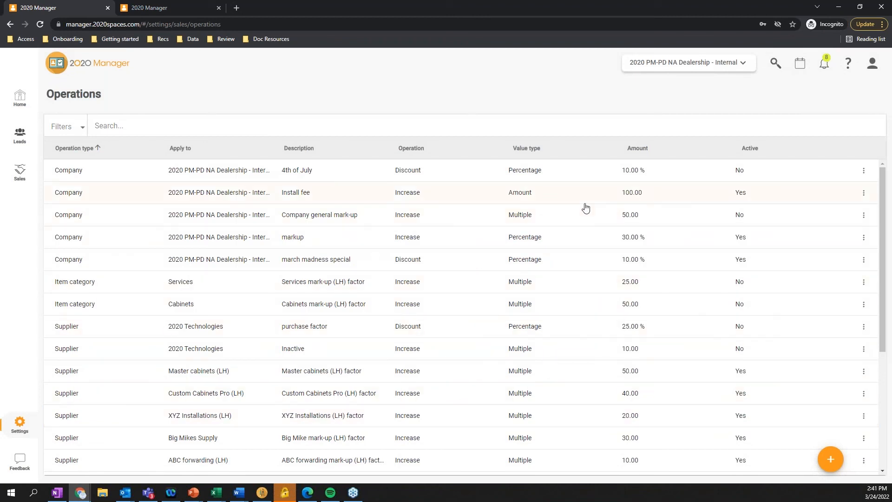
Try the Embedded and Multiple value types for a new company operation, and cancel it without saving
mouse_move(829, 458)
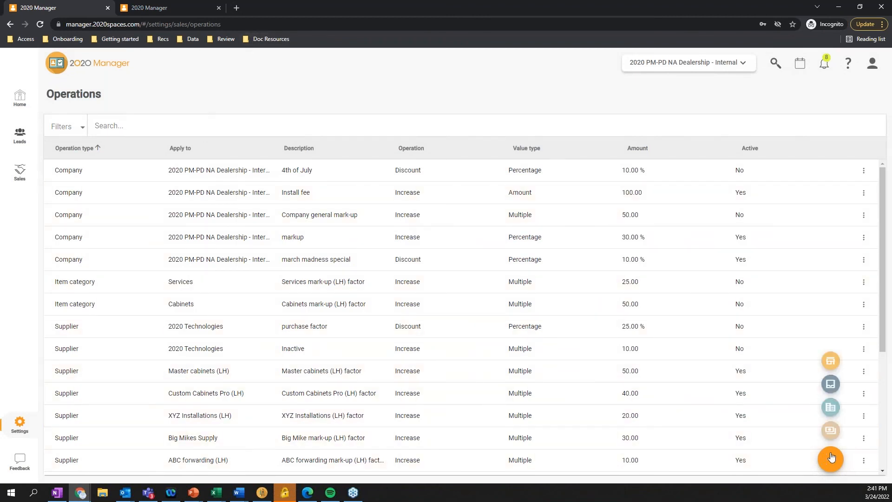
left_click(832, 363)
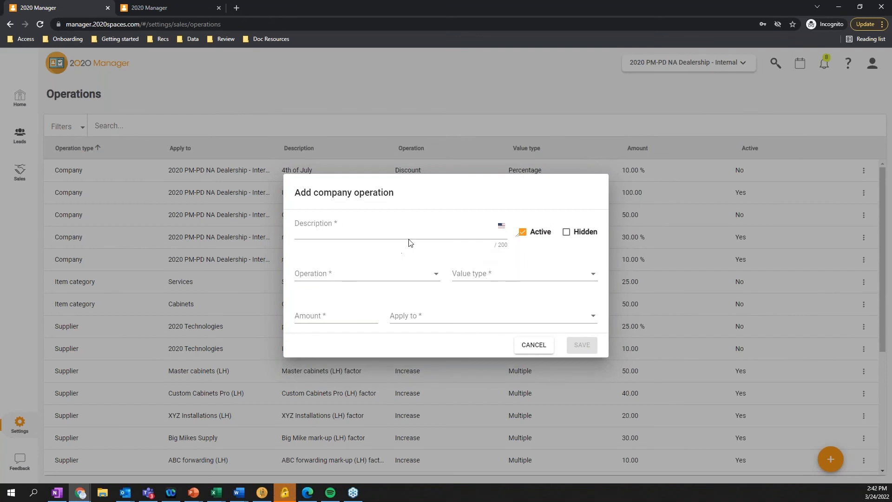
left_click(483, 277)
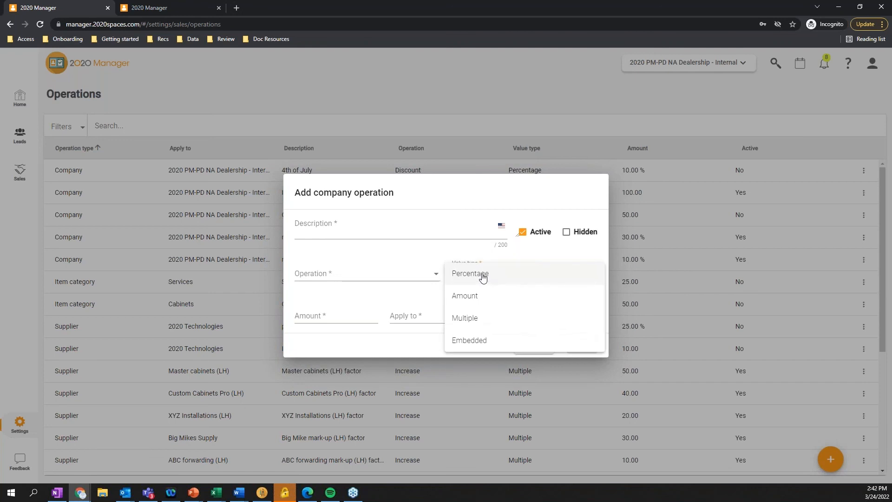
left_click(412, 240)
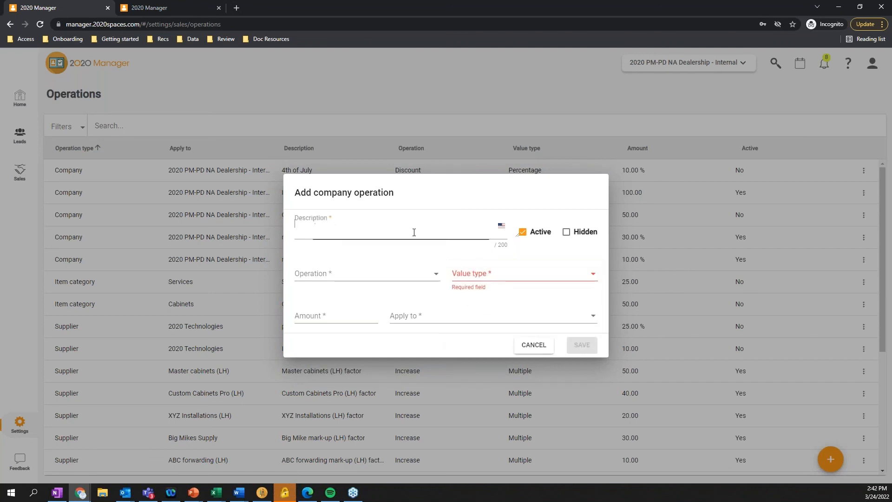
left_click(481, 278)
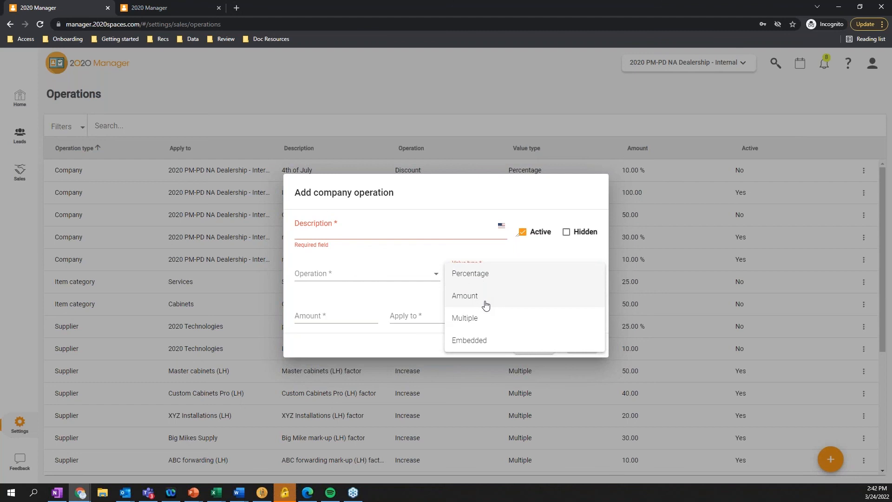
left_click(494, 338)
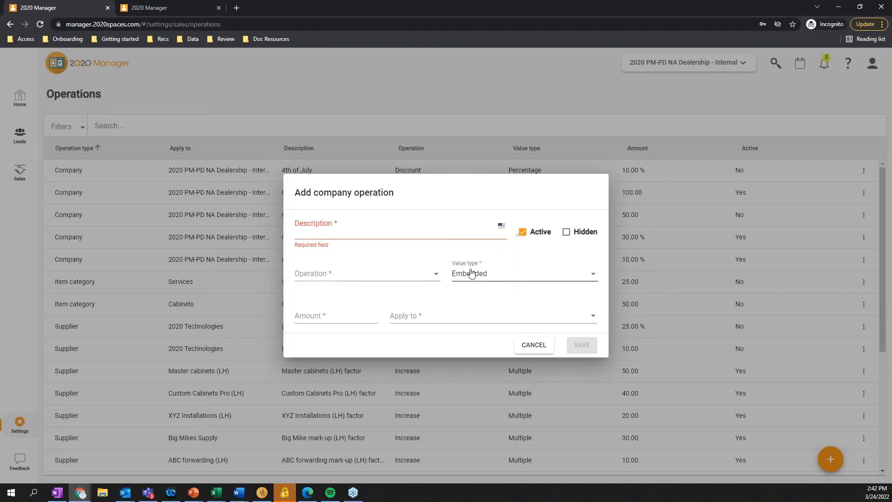
left_click(510, 279)
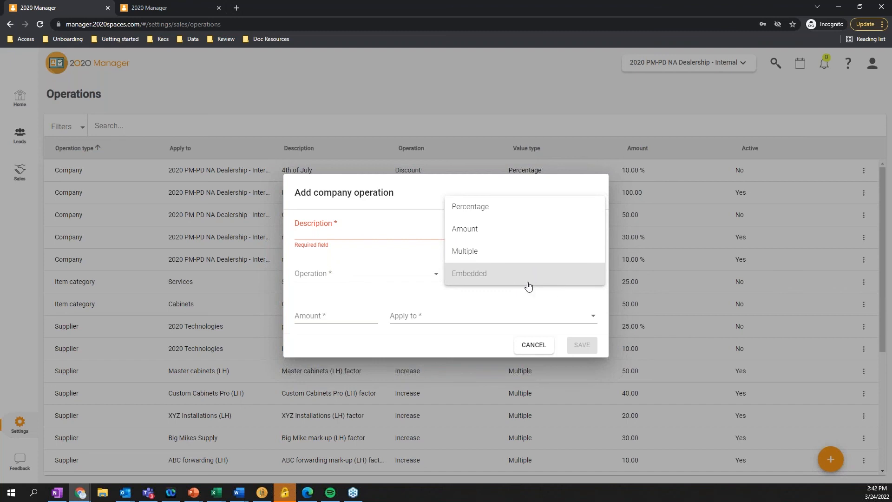
left_click(485, 250)
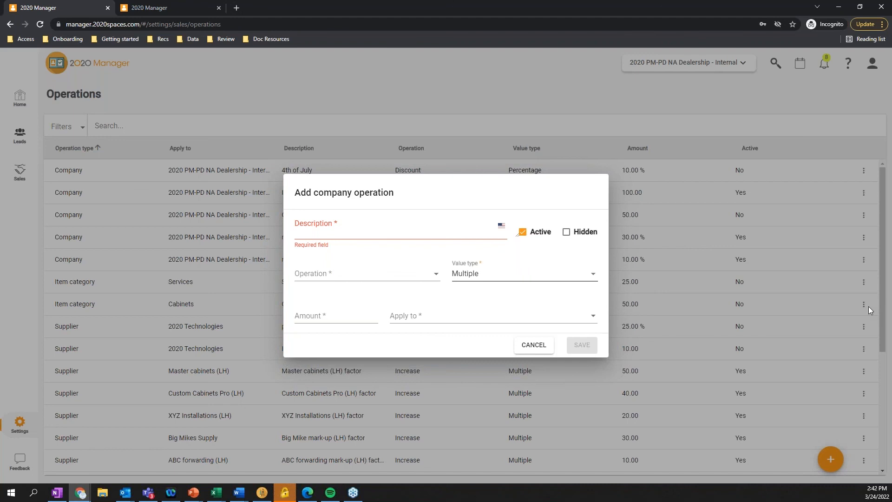
left_click(533, 345)
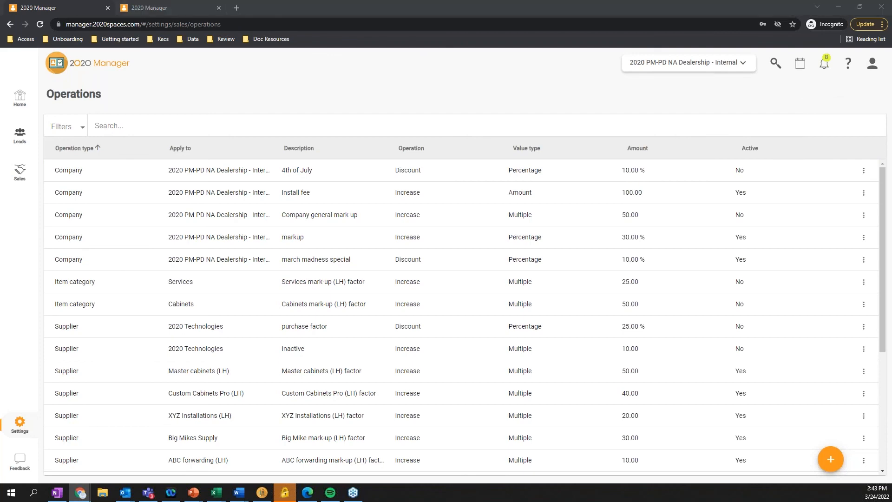
key("super+d")
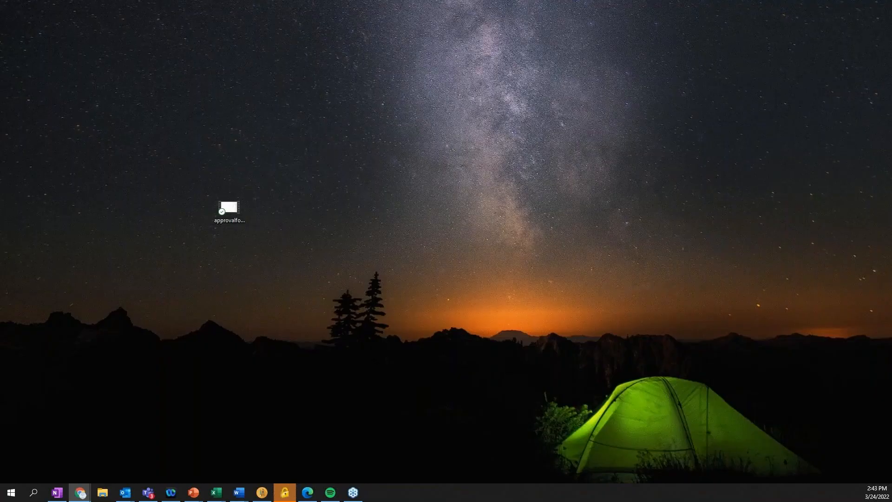
key("super+d")
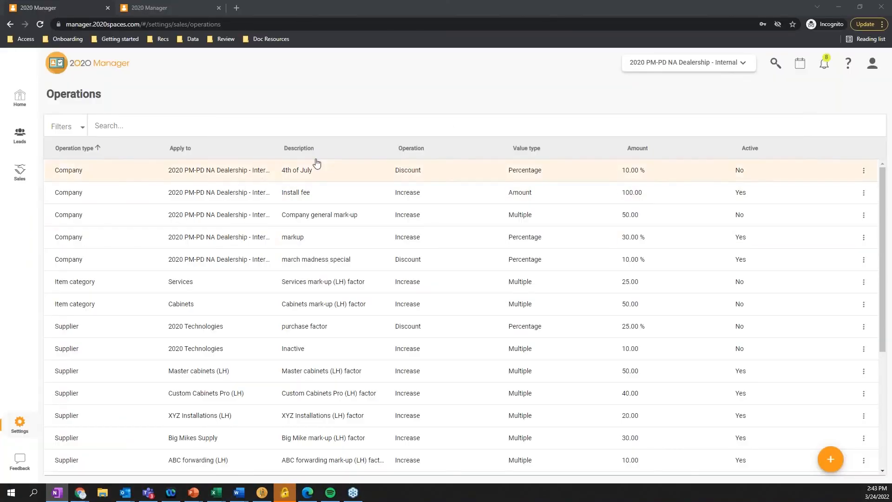
Open the project planned for 03/21/2022 from Home and review its Contract and Payment stages
left_click(19, 101)
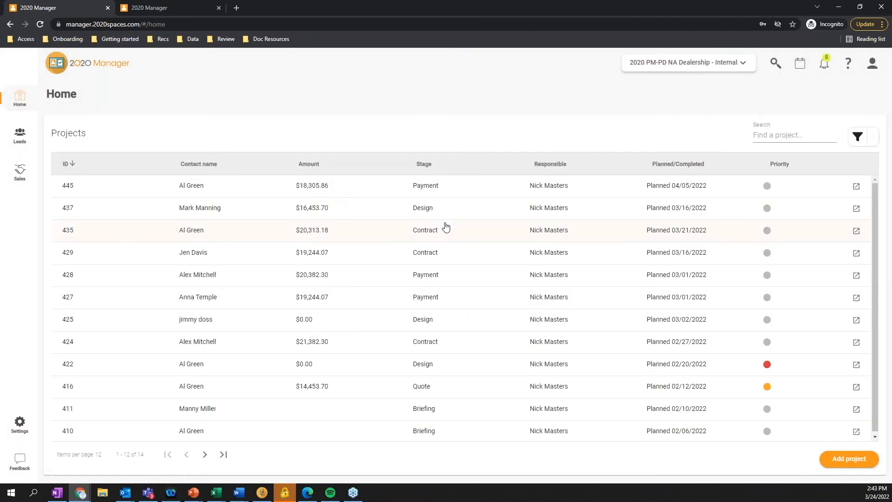
left_click(417, 232)
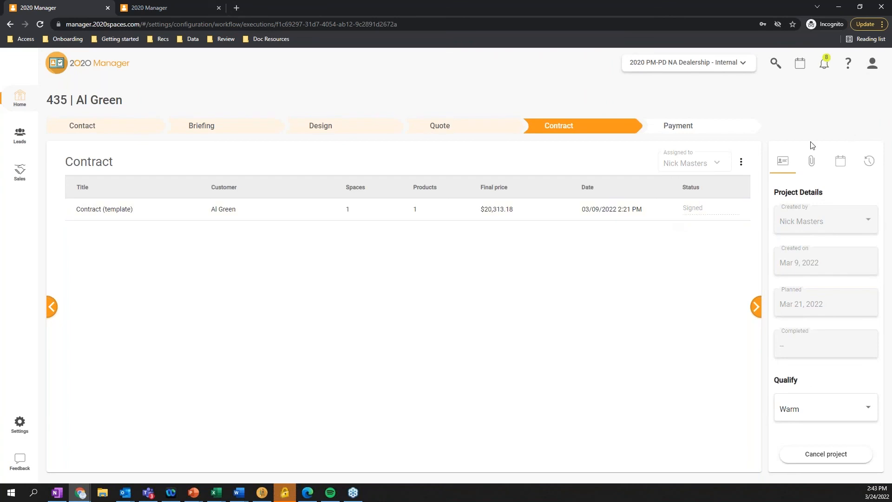
left_click(686, 132)
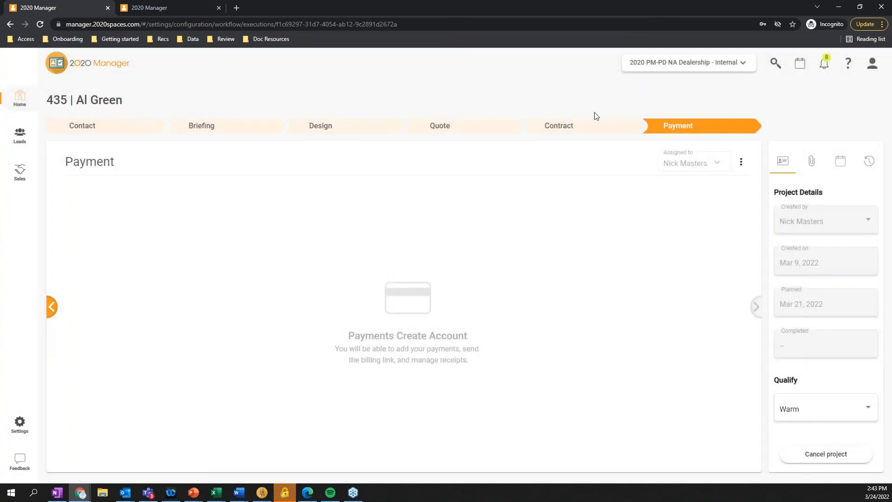
left_click(568, 132)
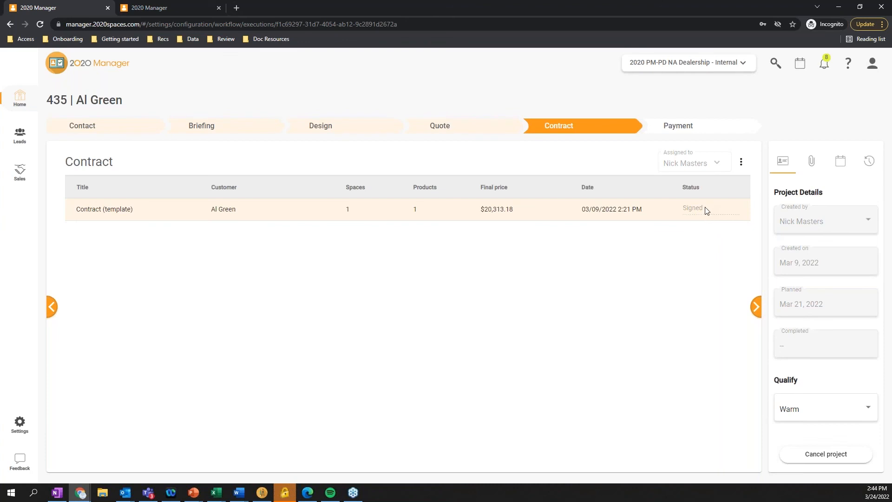
Check the Design stage, open the approved quote for editing, set its final price to $18,026.16 and regenerate it
left_click(340, 135)
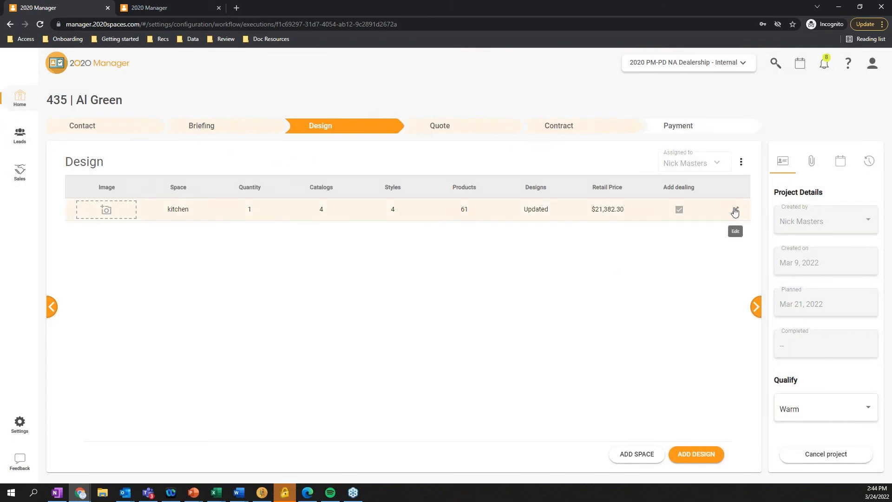
left_click(439, 126)
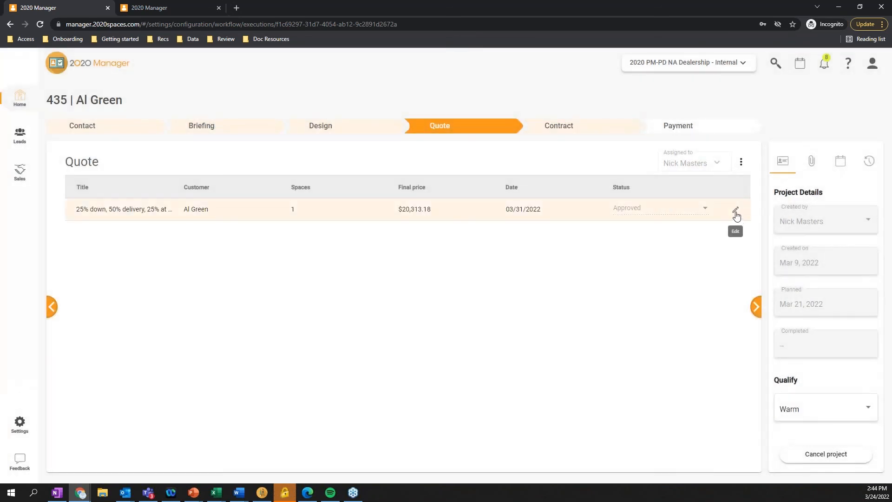
left_click(735, 210)
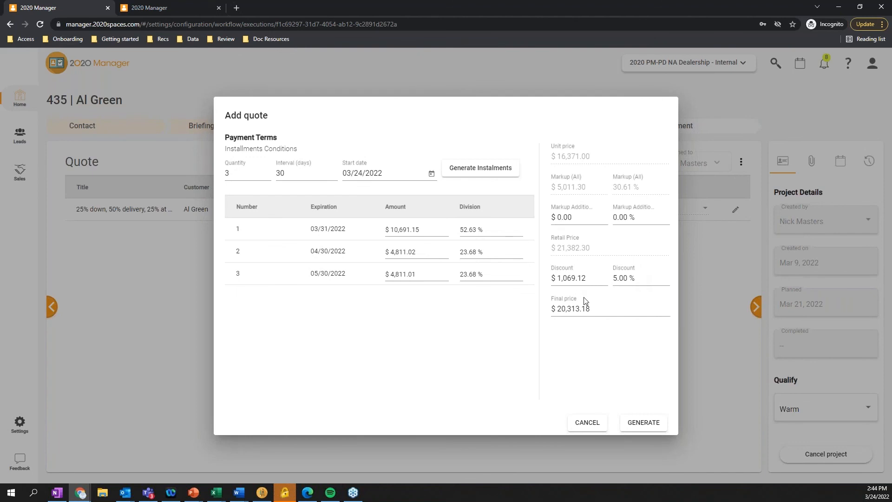
left_click(608, 310)
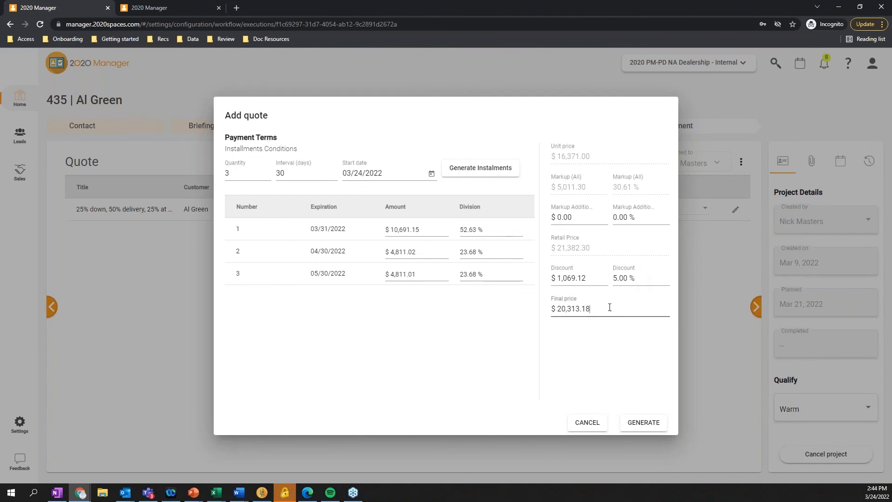
left_click(628, 278)
left_click(595, 280)
left_click(637, 277)
triple_click(597, 308)
type("200000")
left_click(587, 353)
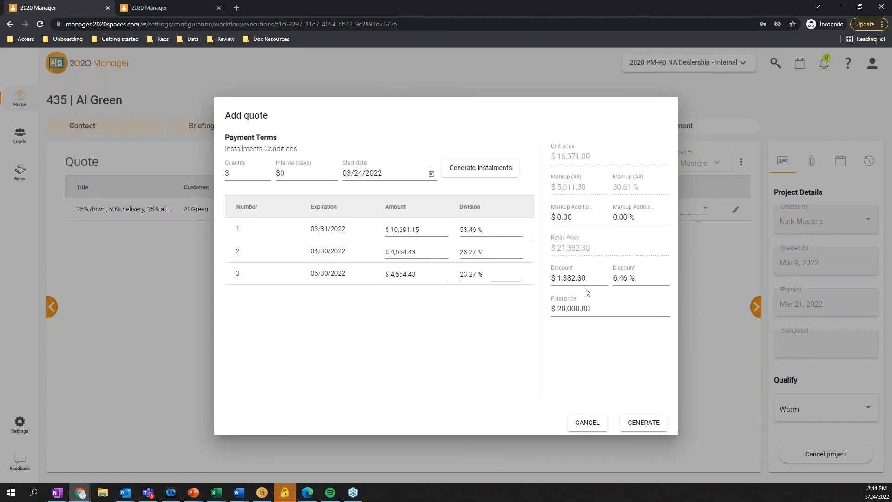
left_click(645, 422)
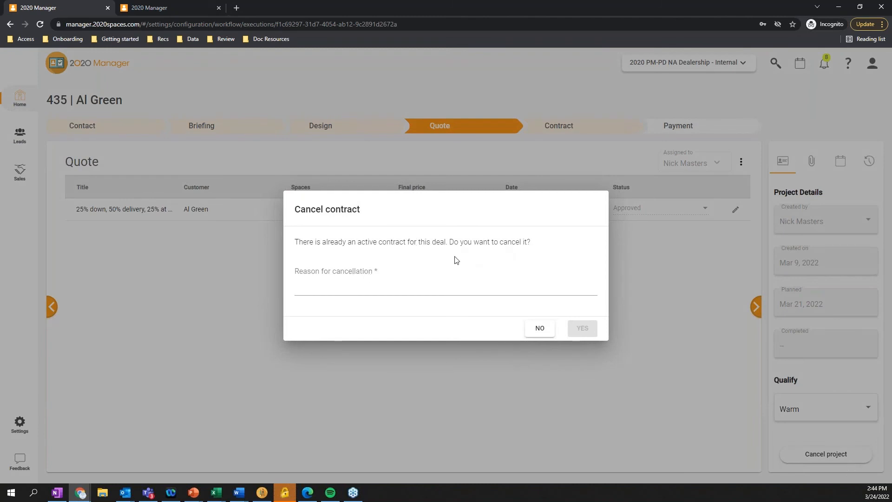
Cancel the deal's active contract, giving the price update as the reason for cancellation
left_click(458, 291)
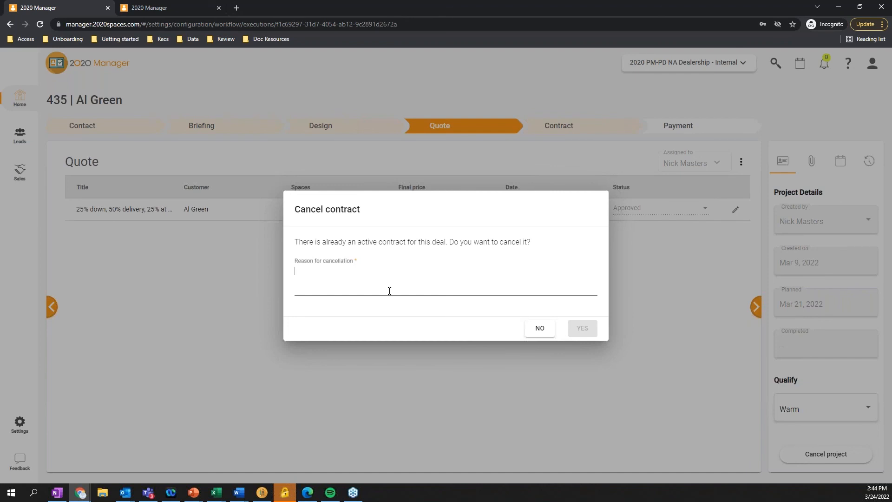
type("price update")
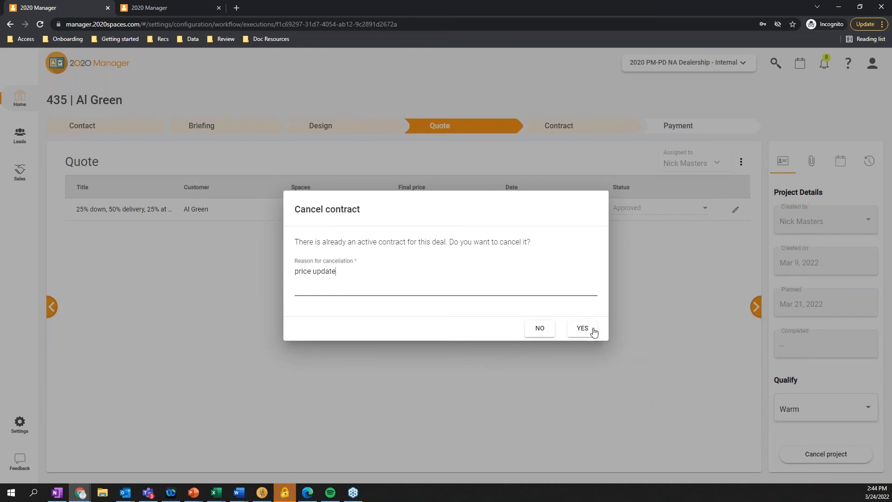
left_click(593, 330)
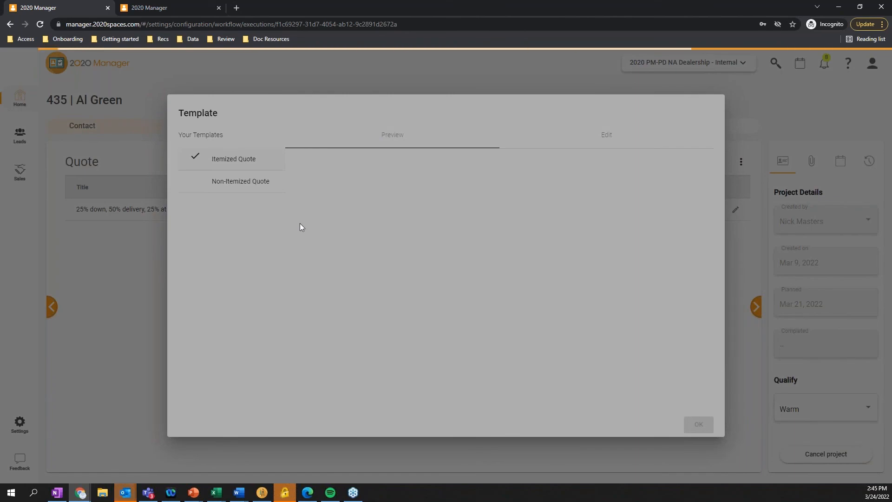
Produce the quote with the Itemized Quote template and set its status to Approved
scroll(642, 324, "down", 15)
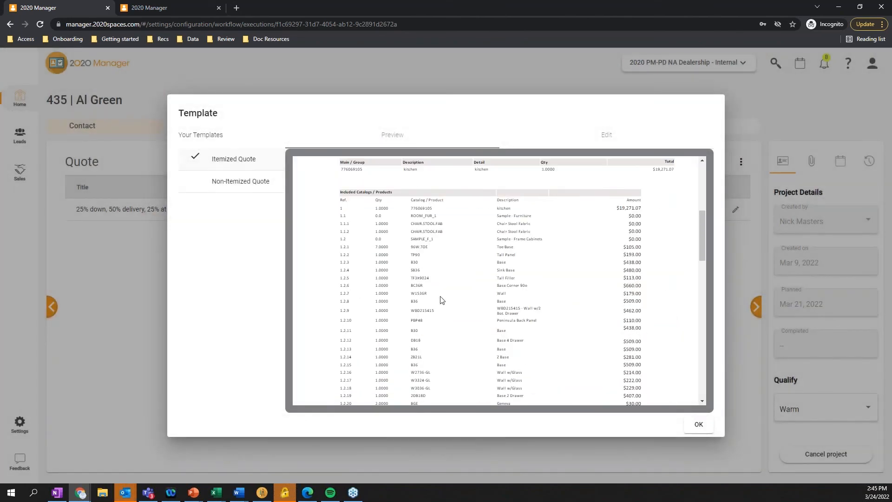
left_click(698, 424)
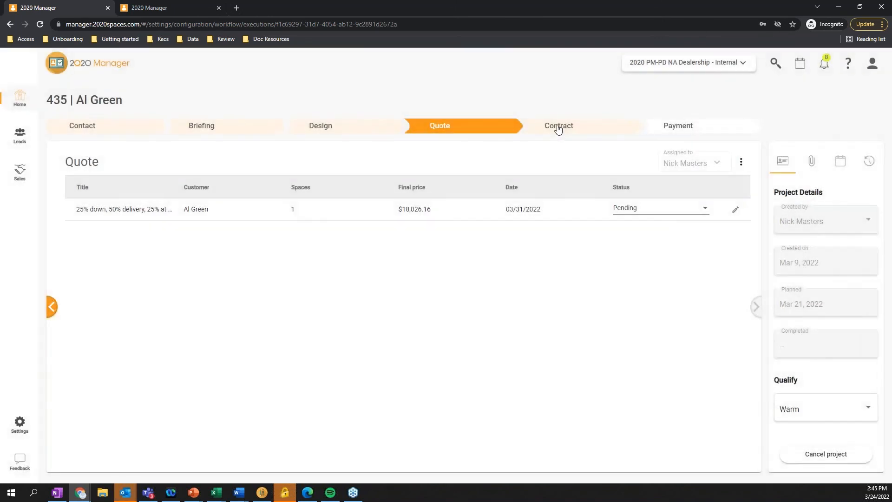
left_click(558, 129)
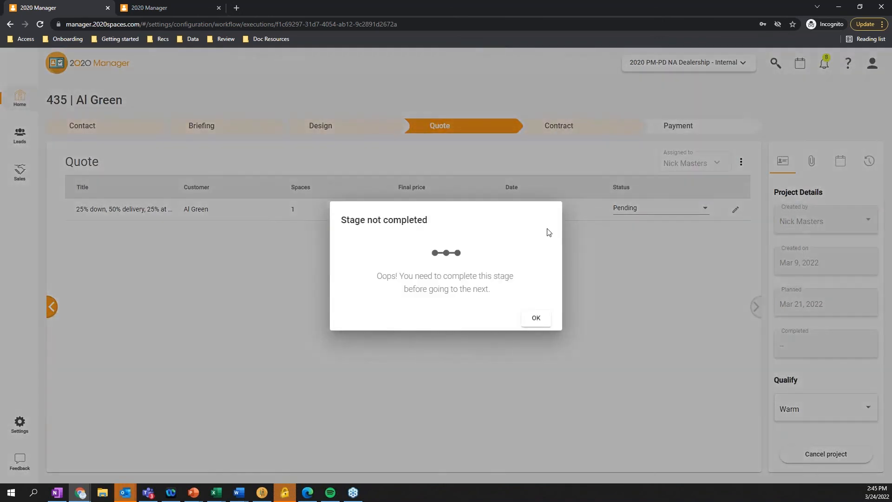
left_click(536, 318)
left_click(679, 208)
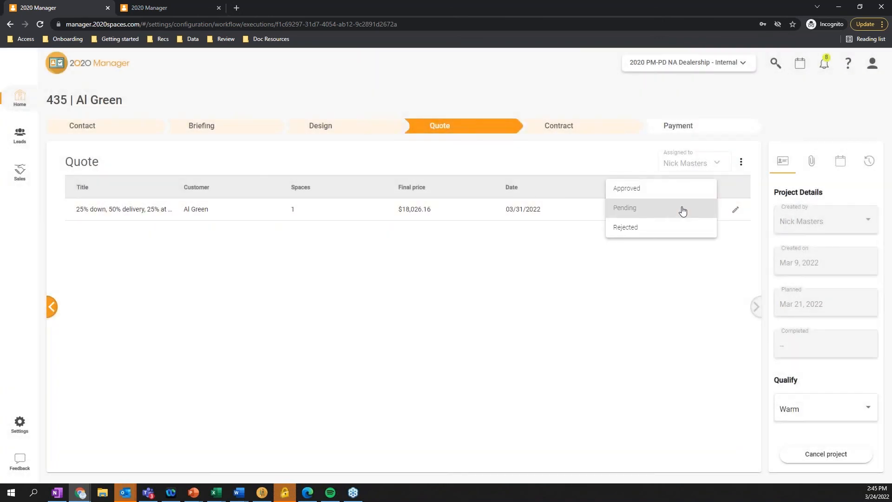
left_click(665, 187)
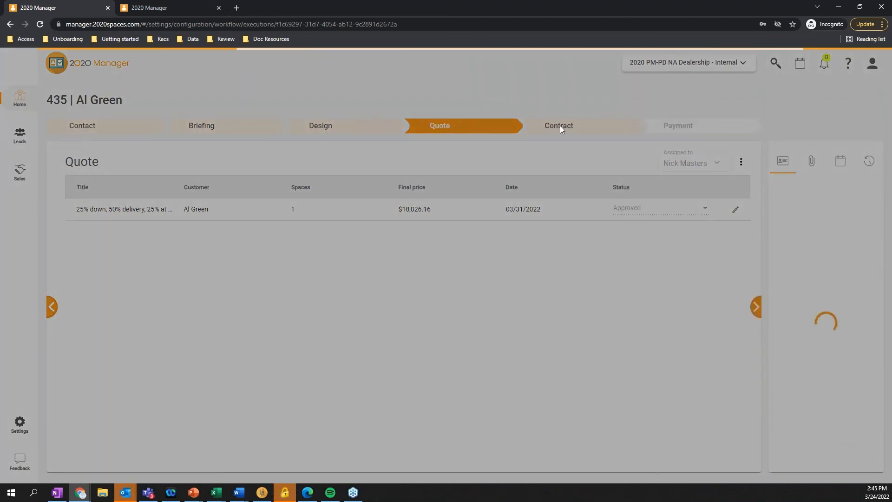
Generate a new contract from Contract (template) in the Contract stage, and look through the project's attachments
left_click(559, 126)
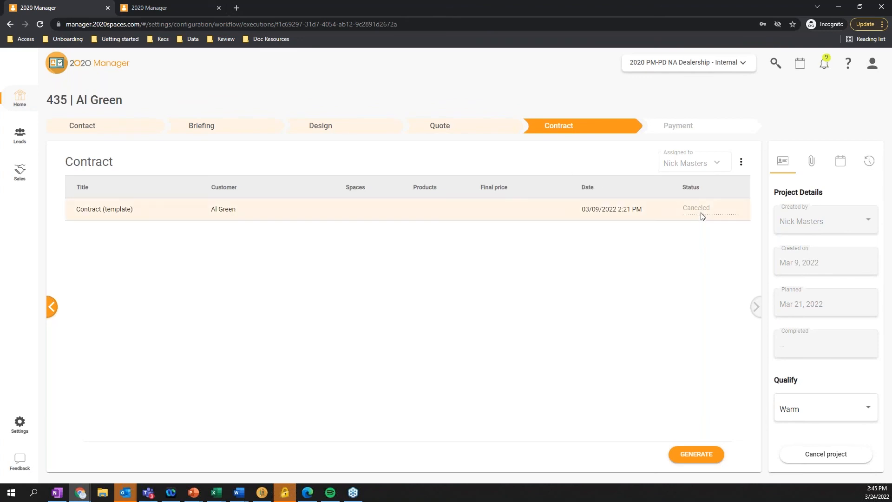
left_click(700, 457)
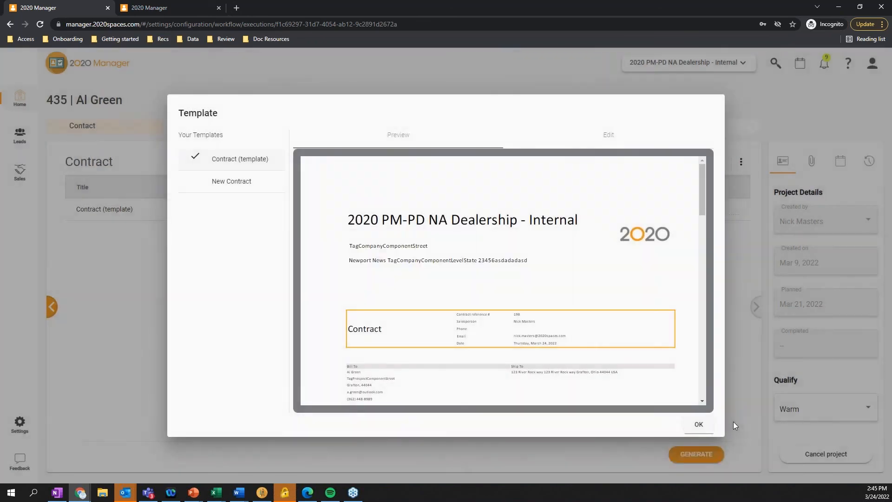
left_click(698, 424)
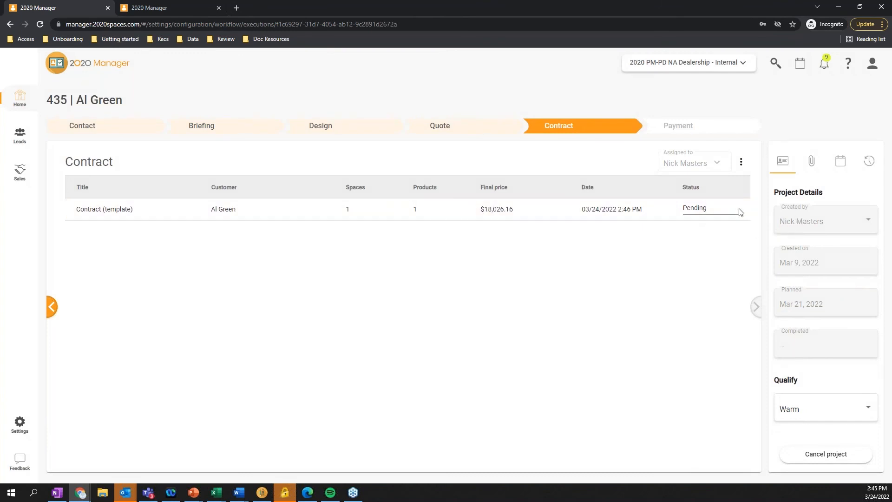
left_click(811, 160)
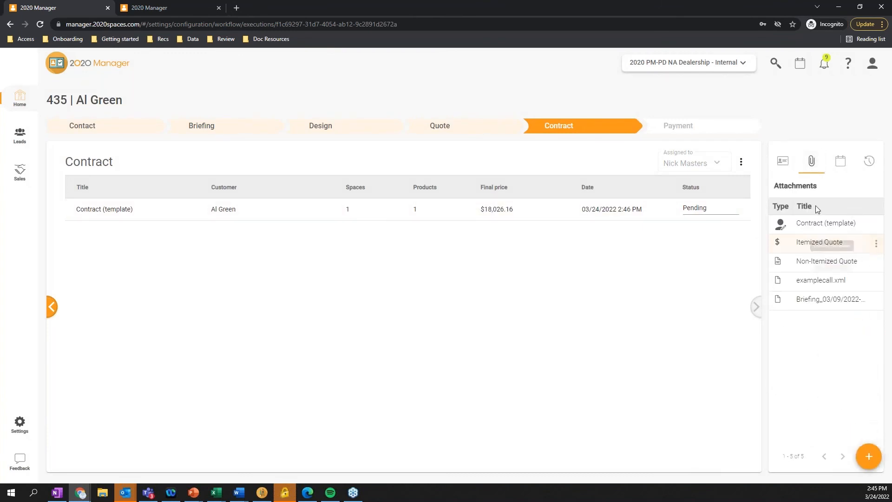
left_click(782, 164)
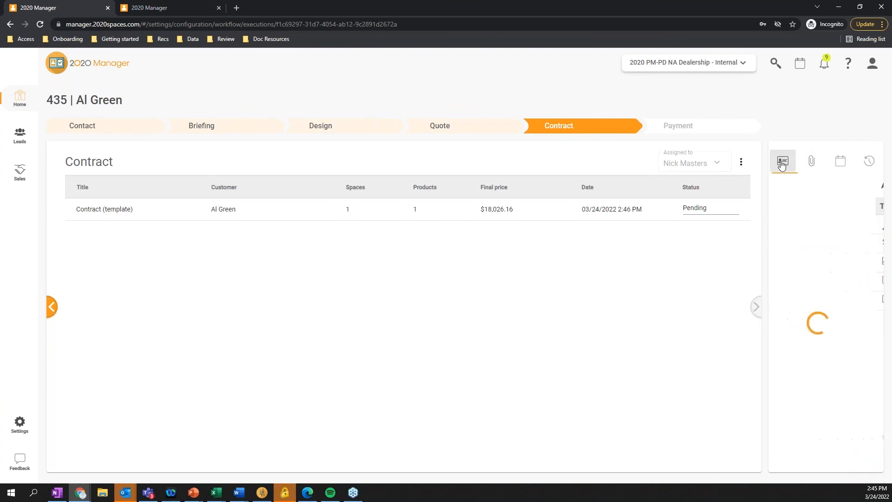